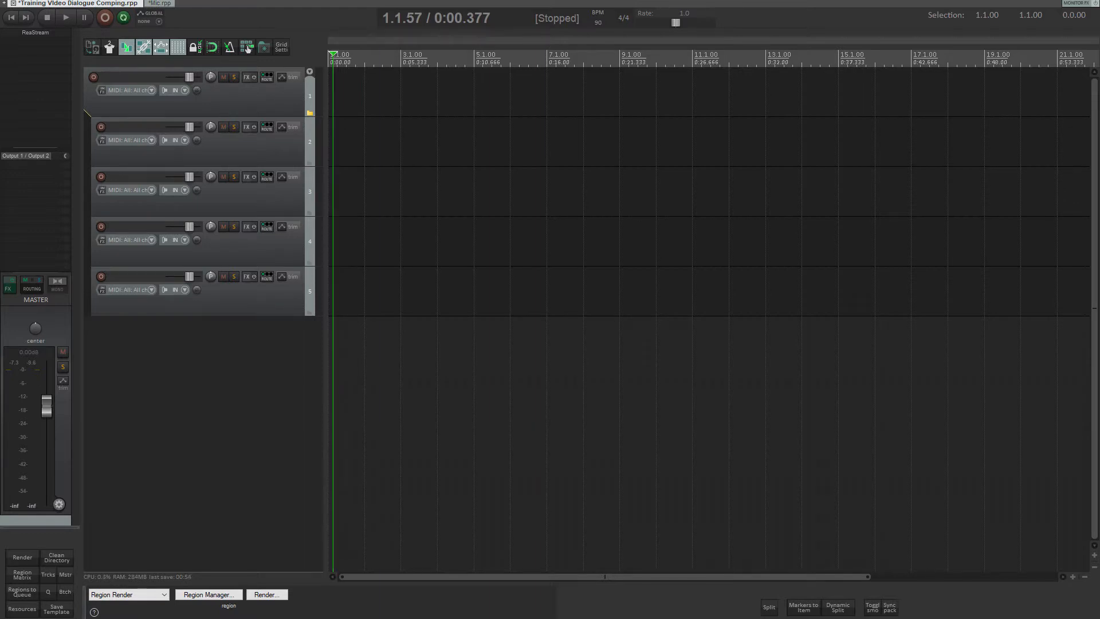
- Insert the denoised pilotCommander voice-over files sequentially on the second track only and clear that track's name
{"action": "left_click_drag", "start_coordinate": [0, 129], "coordinate": [295, 129]}
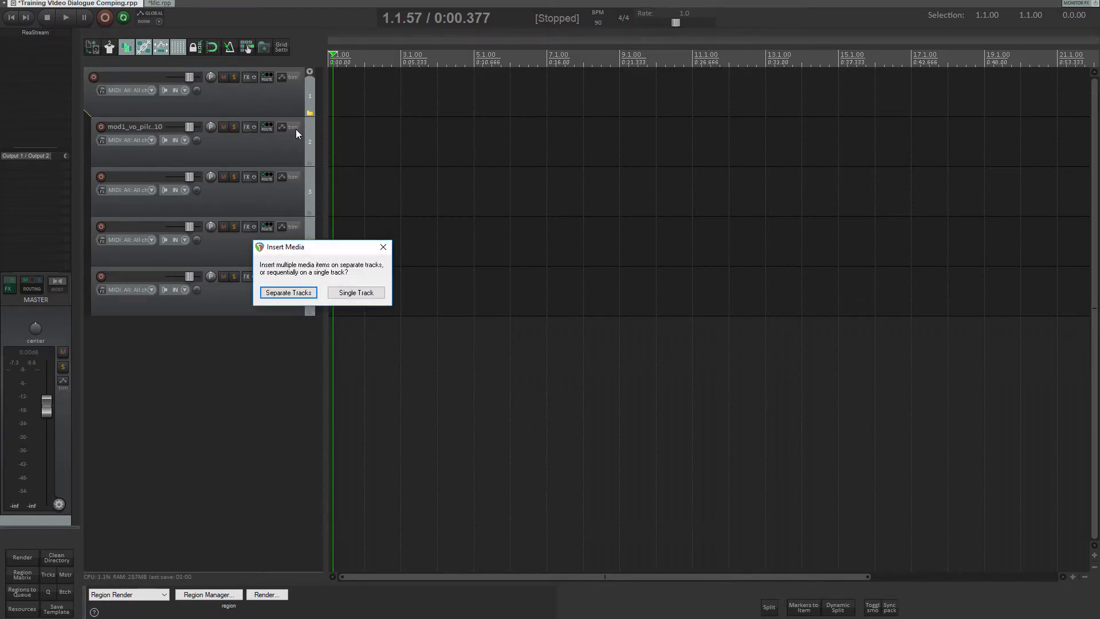
{"action": "left_click", "coordinate": [370, 294]}
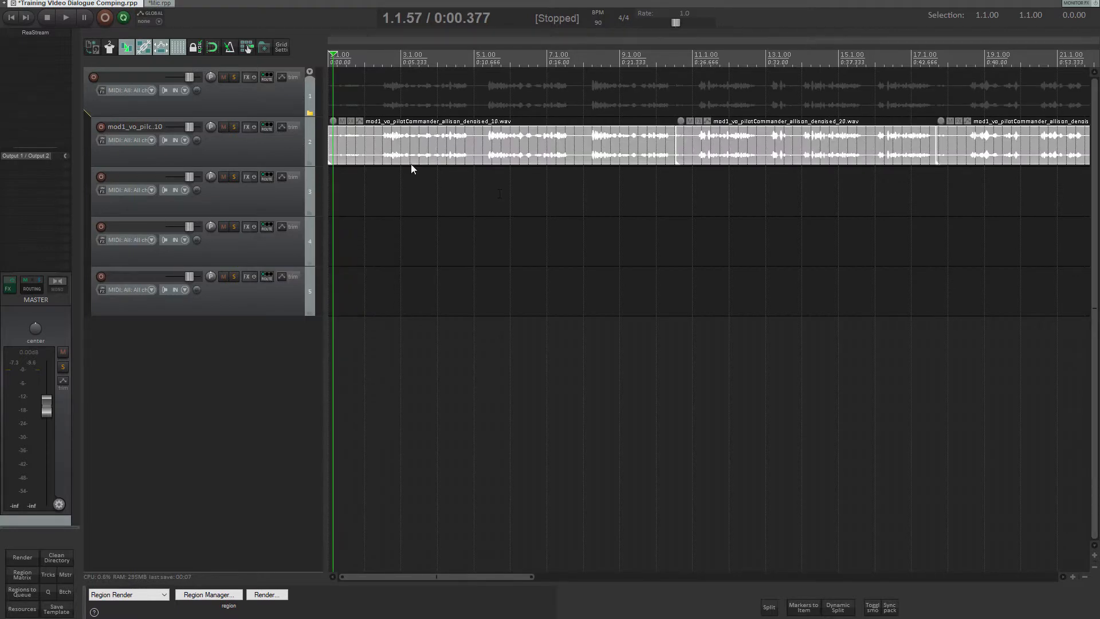
{"action": "double_click", "coordinate": [140, 125]}
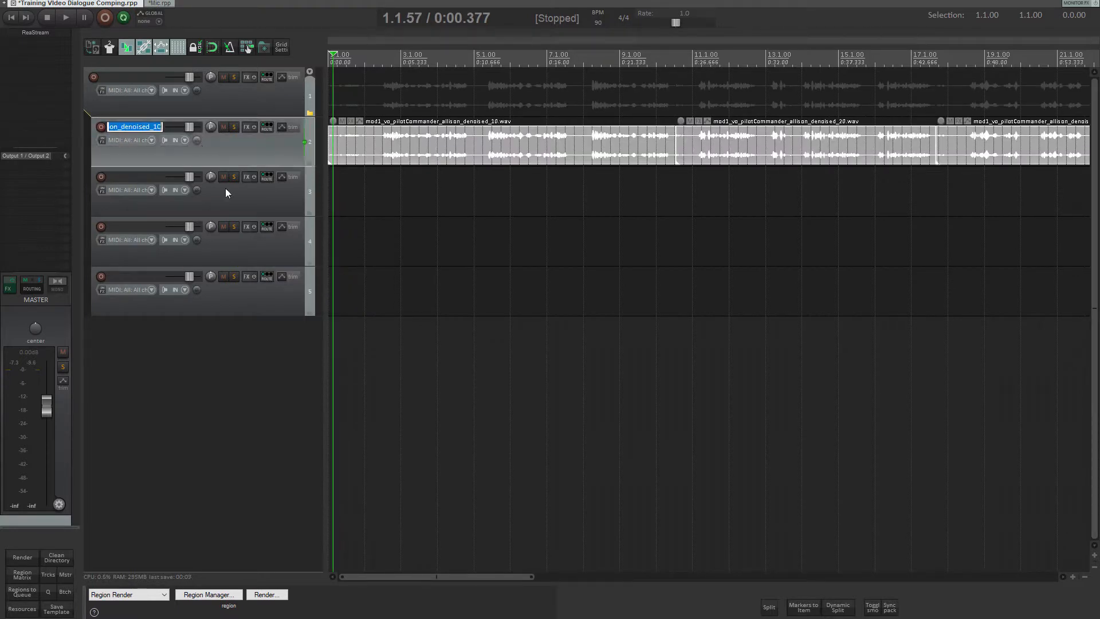
{"action": "key", "text": "BackSpace"}
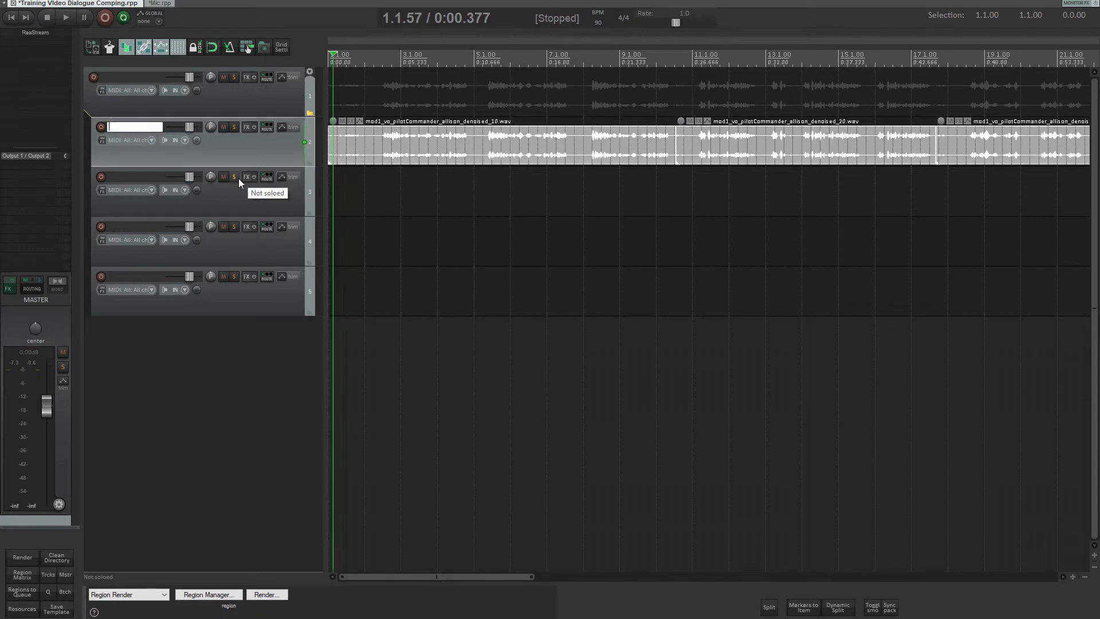
{"action": "left_click", "coordinate": [271, 153]}
{"action": "left_click", "coordinate": [271, 153], "text": "ctrl"}
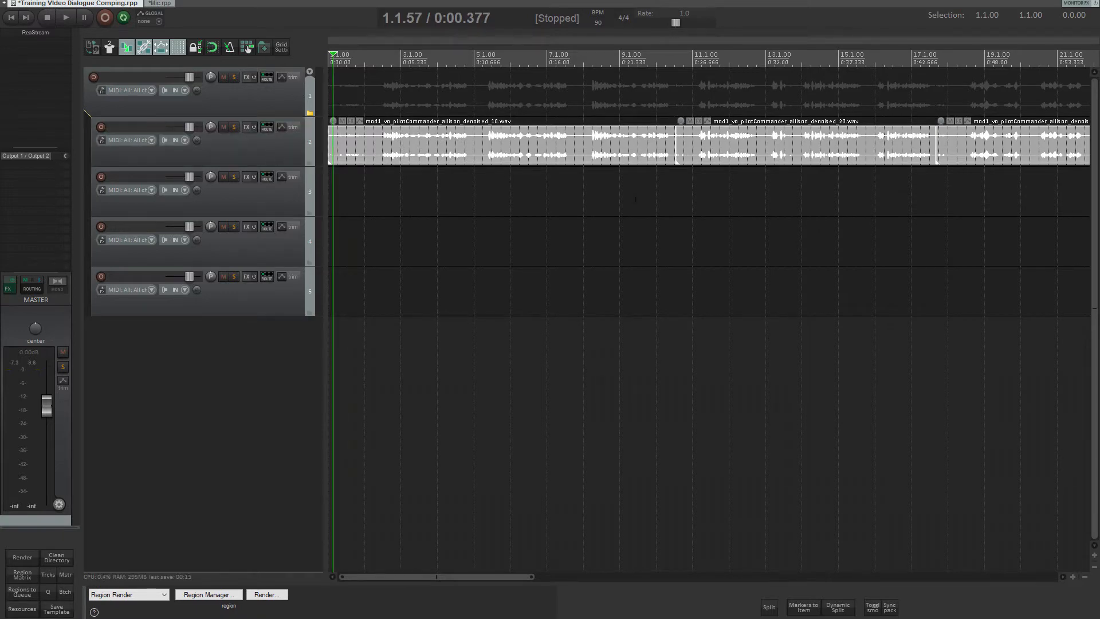
- Look over the inserted voice-over files along the timeline, checking the takes and pauses within them
{"action": "scroll", "coordinate": [697, 160], "scroll_direction": "down", "scroll_amount": 5}
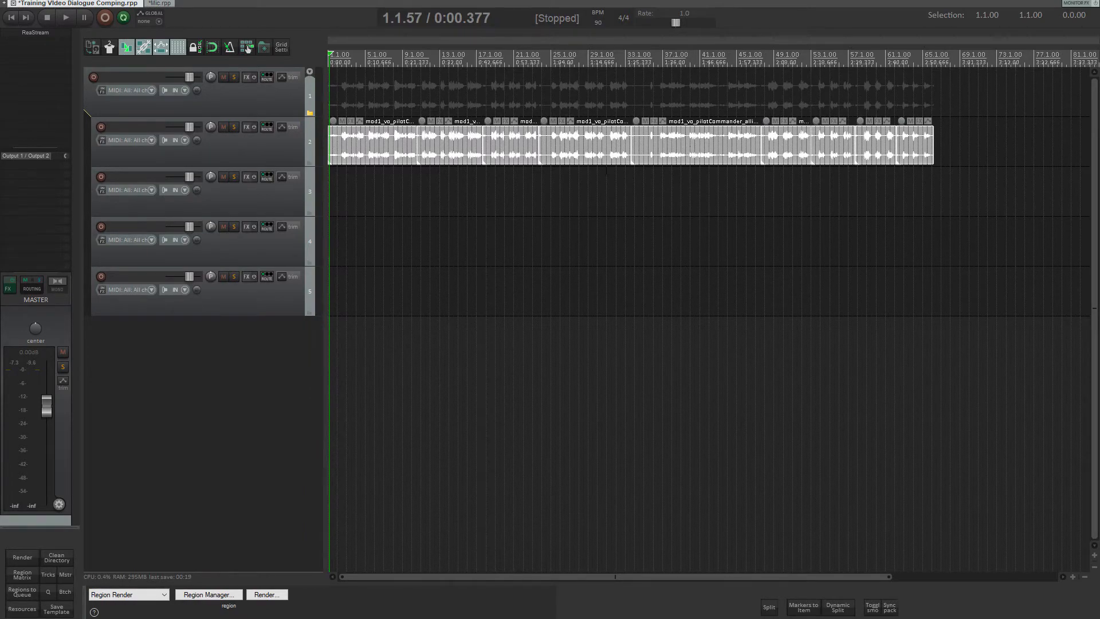
{"action": "scroll", "coordinate": [690, 146], "scroll_direction": "up", "scroll_amount": 3}
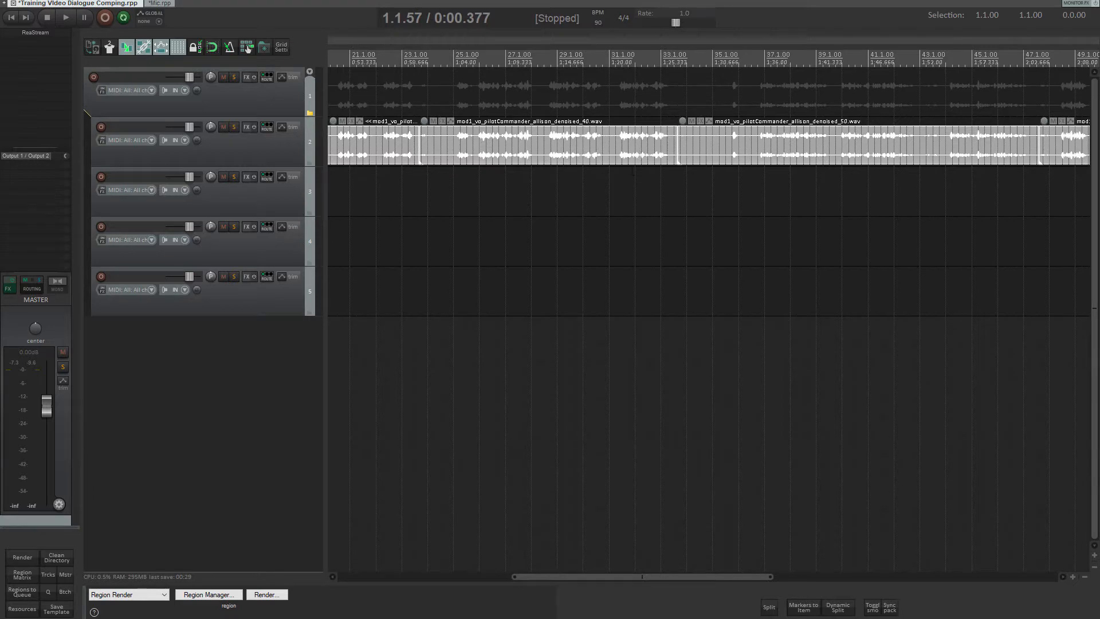
{"action": "scroll", "coordinate": [514, 148], "scroll_direction": "up", "scroll_amount": 5}
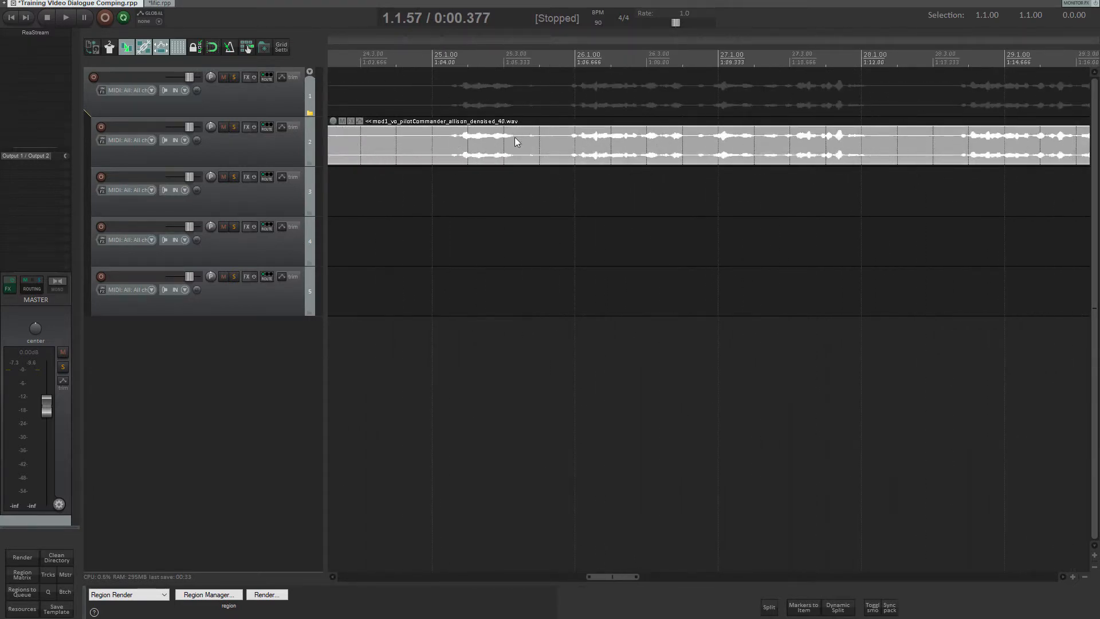
{"action": "scroll", "coordinate": [698, 214], "scroll_direction": "down", "scroll_amount": 3}
{"action": "scroll", "coordinate": [698, 214], "scroll_direction": "down", "scroll_amount": 3}
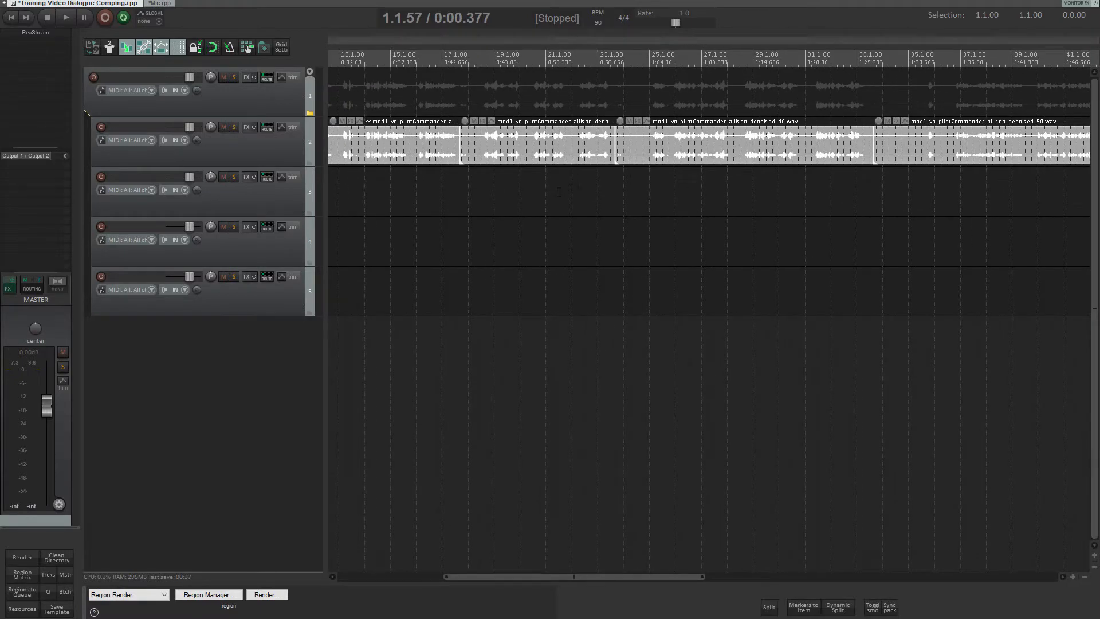
{"action": "scroll", "coordinate": [488, 163], "scroll_direction": "left", "scroll_amount": 3}
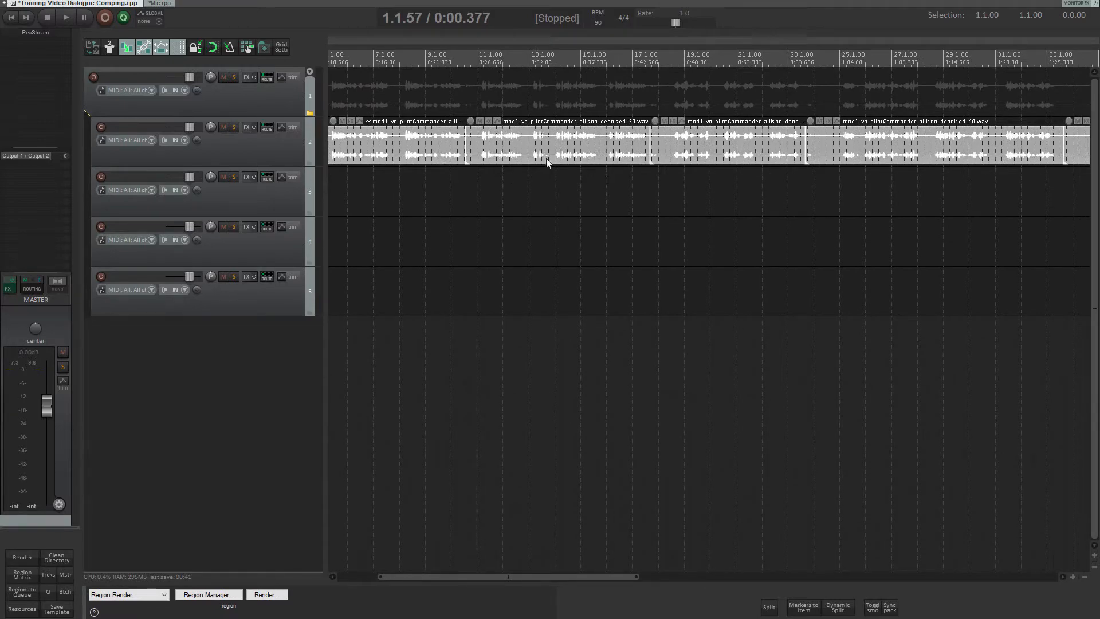
{"action": "scroll", "coordinate": [567, 251], "scroll_direction": "down", "scroll_amount": 5}
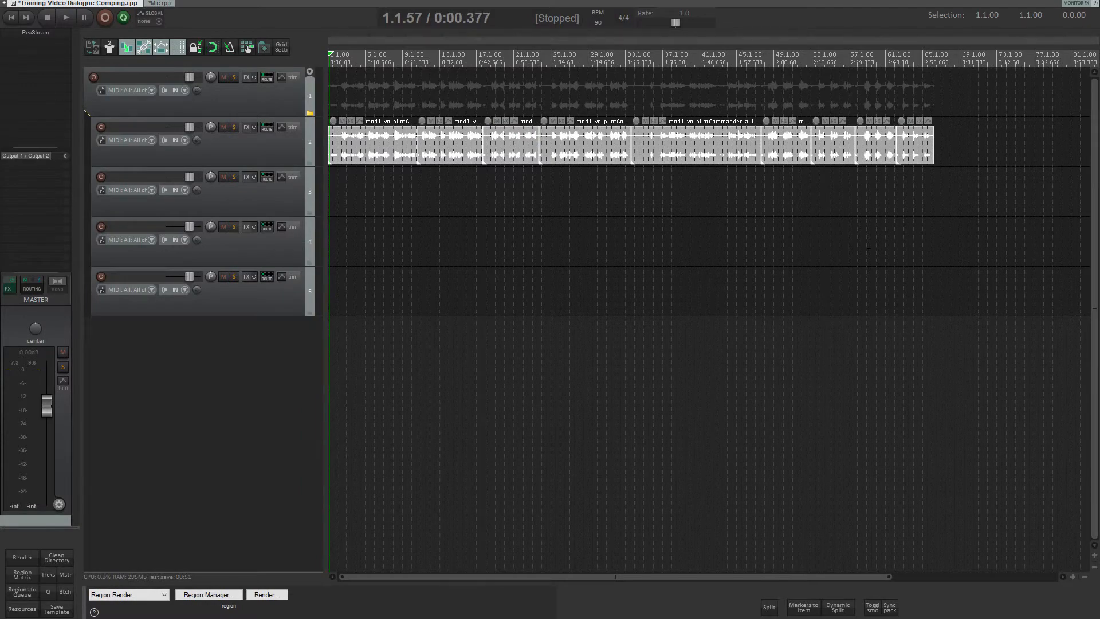
- Check the Dynamic split preview around phrase starts and ends, and split the selected items when the gate closes with silent areas removed
{"action": "key", "text": "d"}
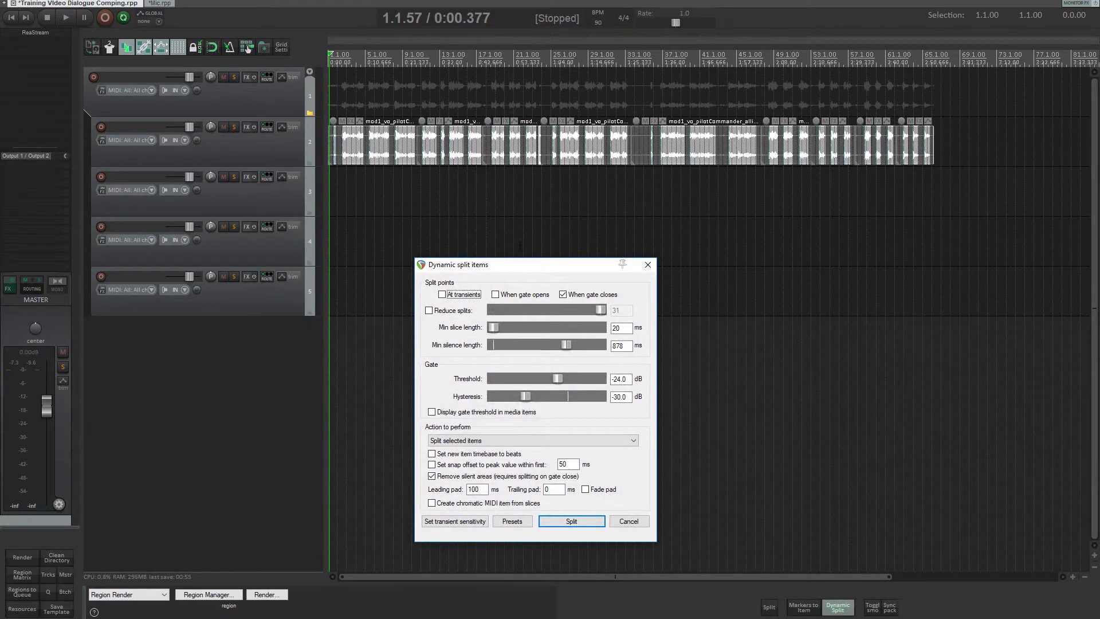
{"action": "left_click_drag", "start_coordinate": [528, 273], "coordinate": [526, 234]}
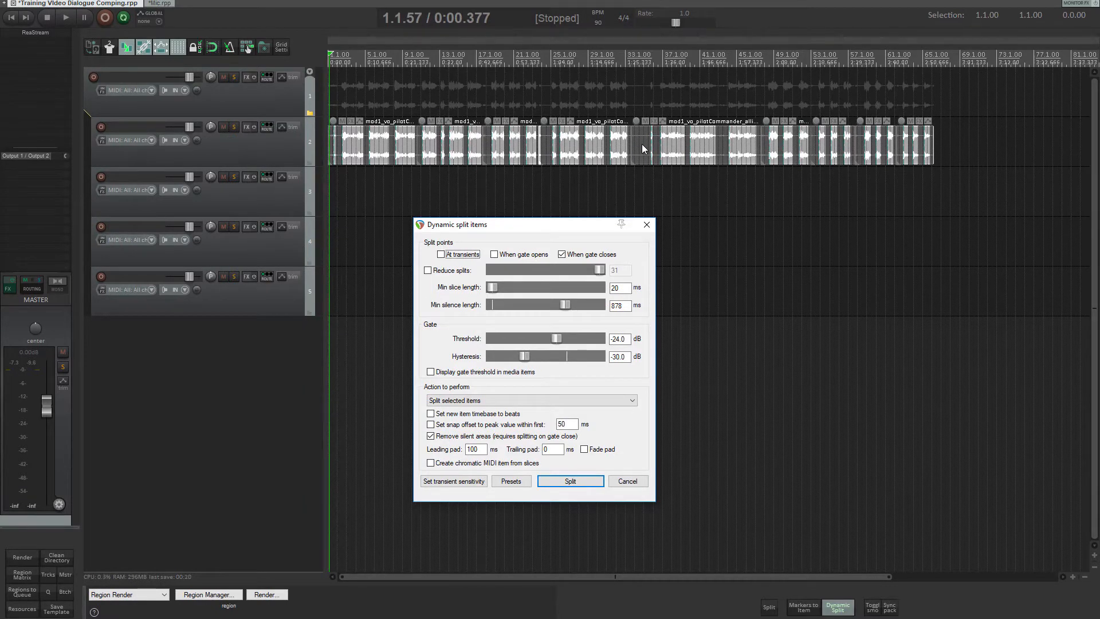
{"action": "scroll", "coordinate": [642, 144], "scroll_direction": "up", "scroll_amount": 4}
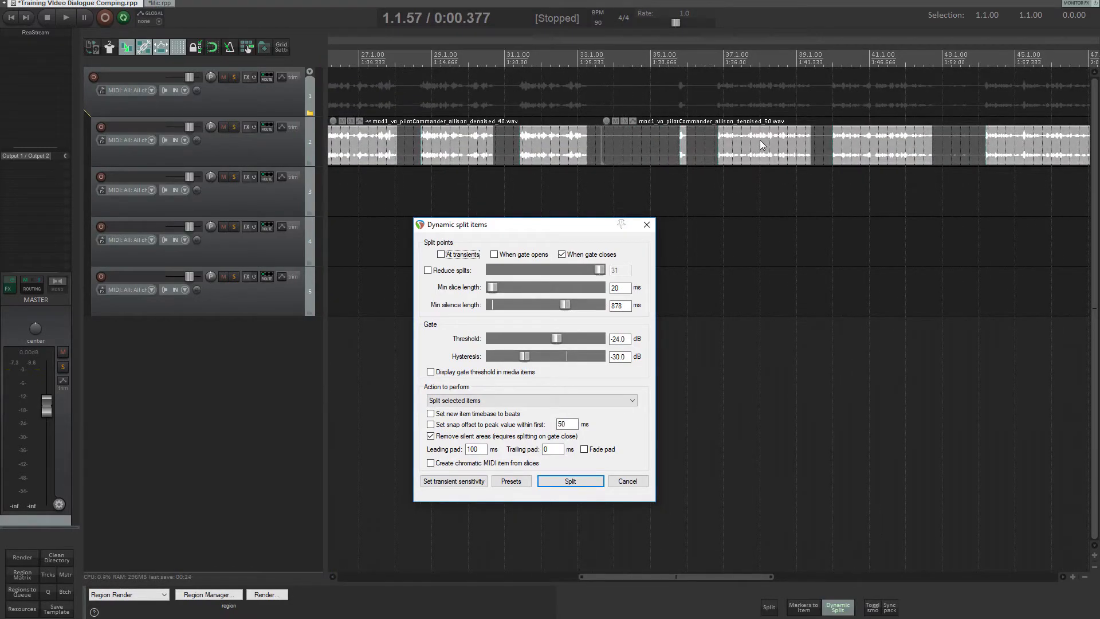
{"action": "scroll", "coordinate": [763, 140], "scroll_direction": "down", "scroll_amount": 3}
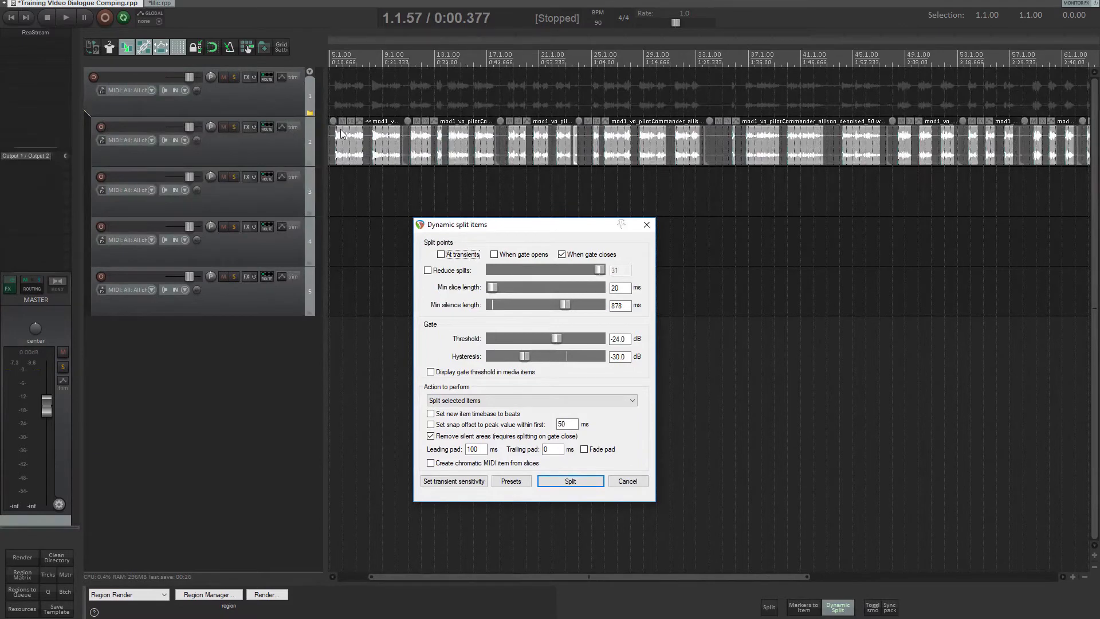
{"action": "scroll", "coordinate": [605, 196], "scroll_direction": "up", "scroll_amount": 8}
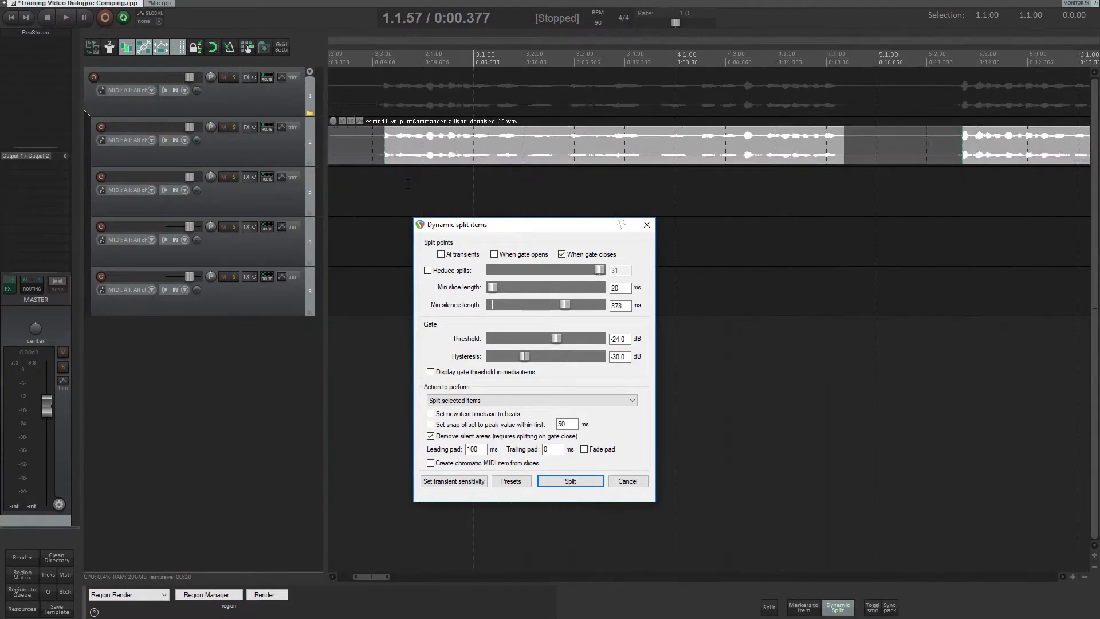
{"action": "scroll", "coordinate": [605, 196], "scroll_direction": "down", "scroll_amount": 2}
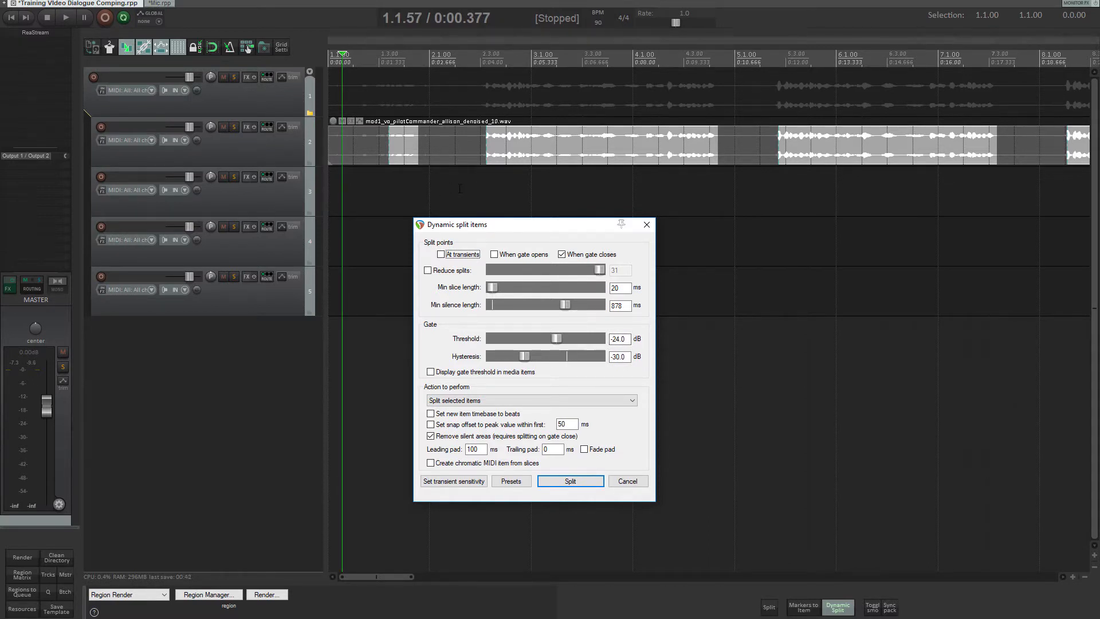
{"action": "scroll", "coordinate": [475, 181], "scroll_direction": "up", "scroll_amount": 3}
{"action": "scroll", "coordinate": [517, 146], "scroll_direction": "up", "scroll_amount": 4}
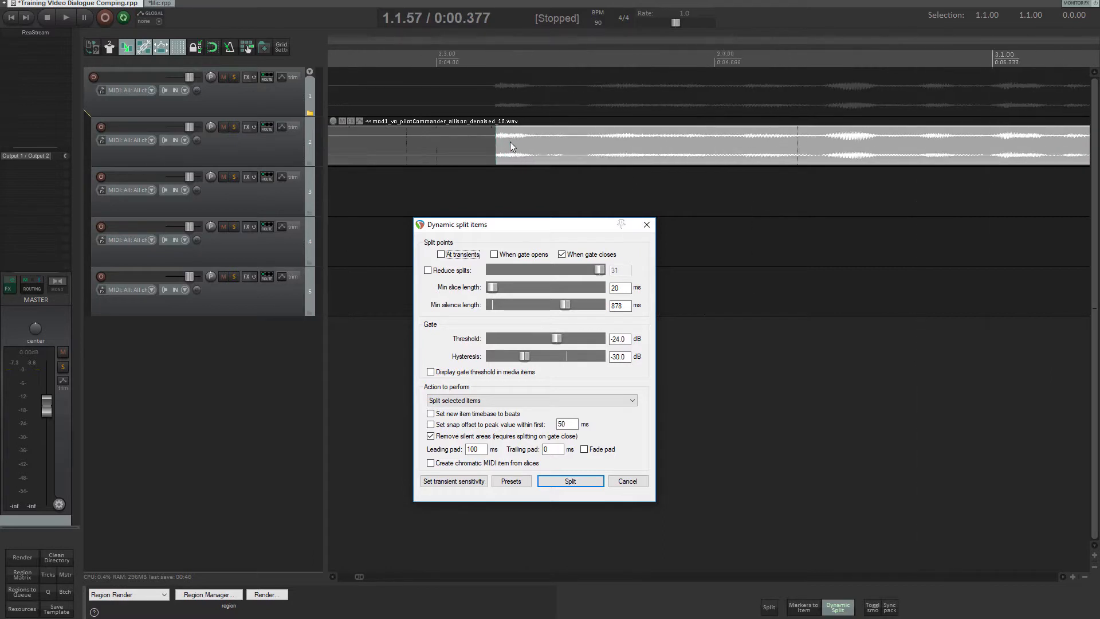
{"action": "scroll", "coordinate": [497, 139], "scroll_direction": "up", "scroll_amount": 4}
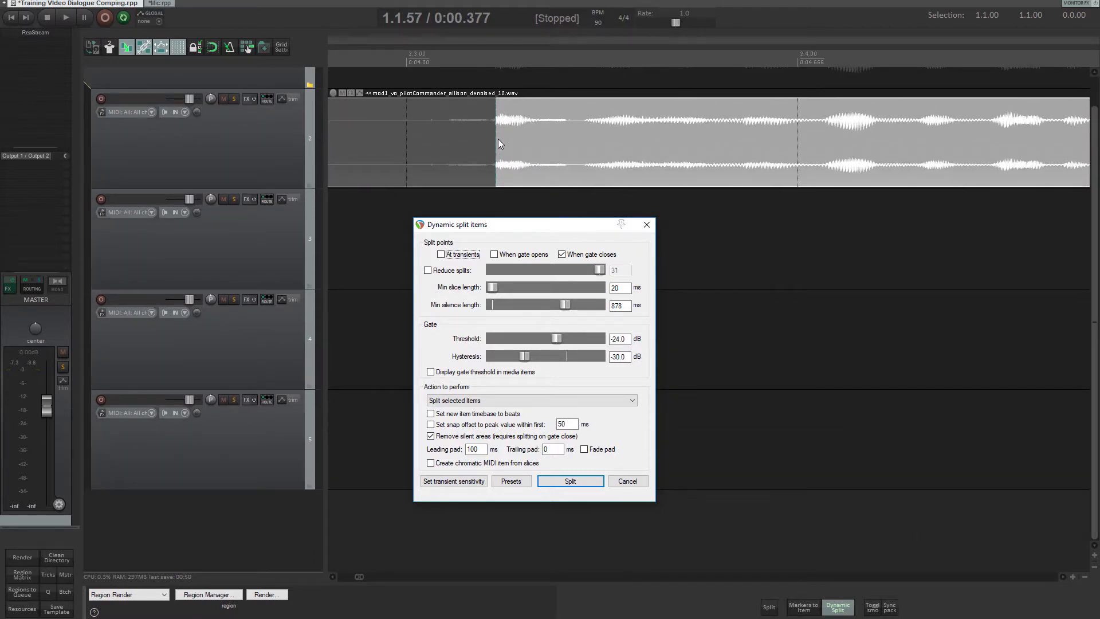
{"action": "scroll", "coordinate": [516, 161], "scroll_direction": "down", "scroll_amount": 6}
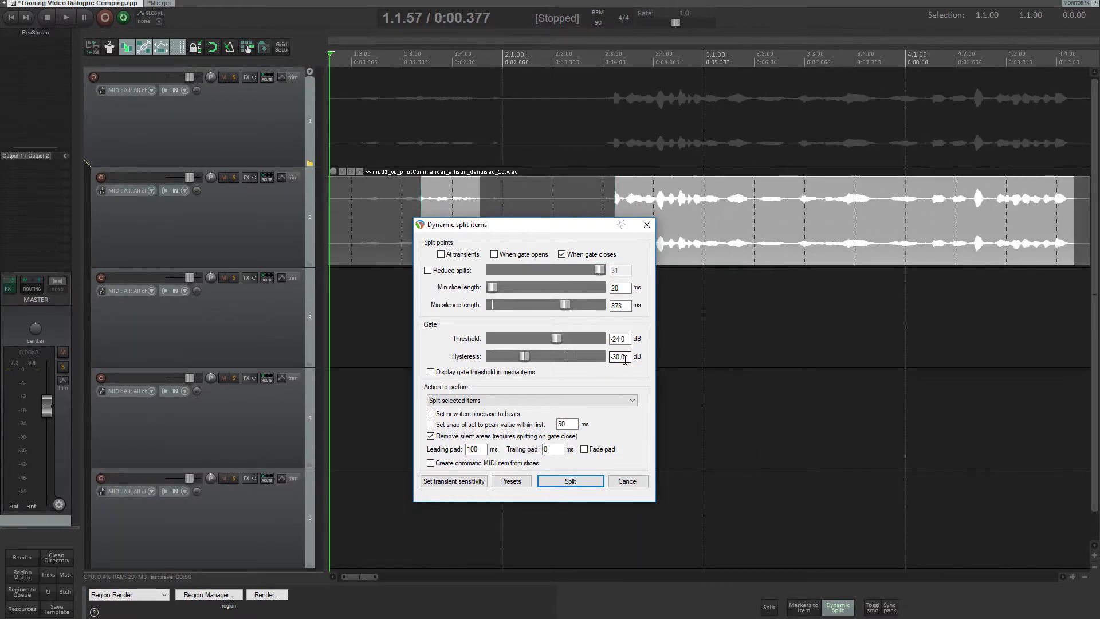
{"action": "scroll", "coordinate": [696, 190], "scroll_direction": "down", "scroll_amount": 3}
{"action": "scroll", "coordinate": [696, 191], "scroll_direction": "up", "scroll_amount": 5}
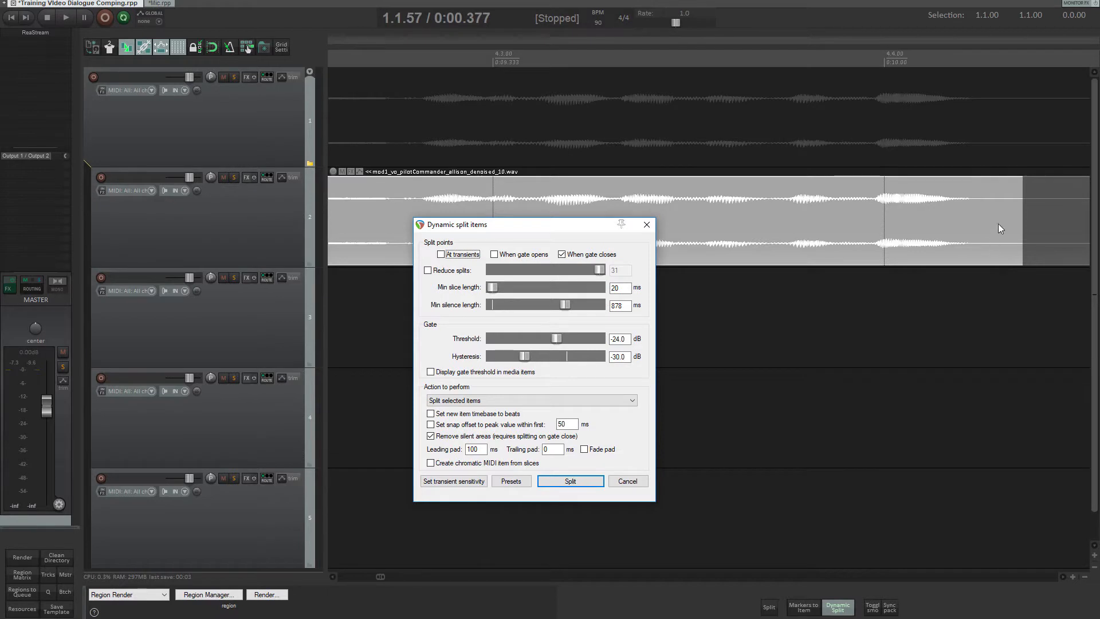
{"action": "scroll", "coordinate": [978, 238], "scroll_direction": "down", "scroll_amount": 10}
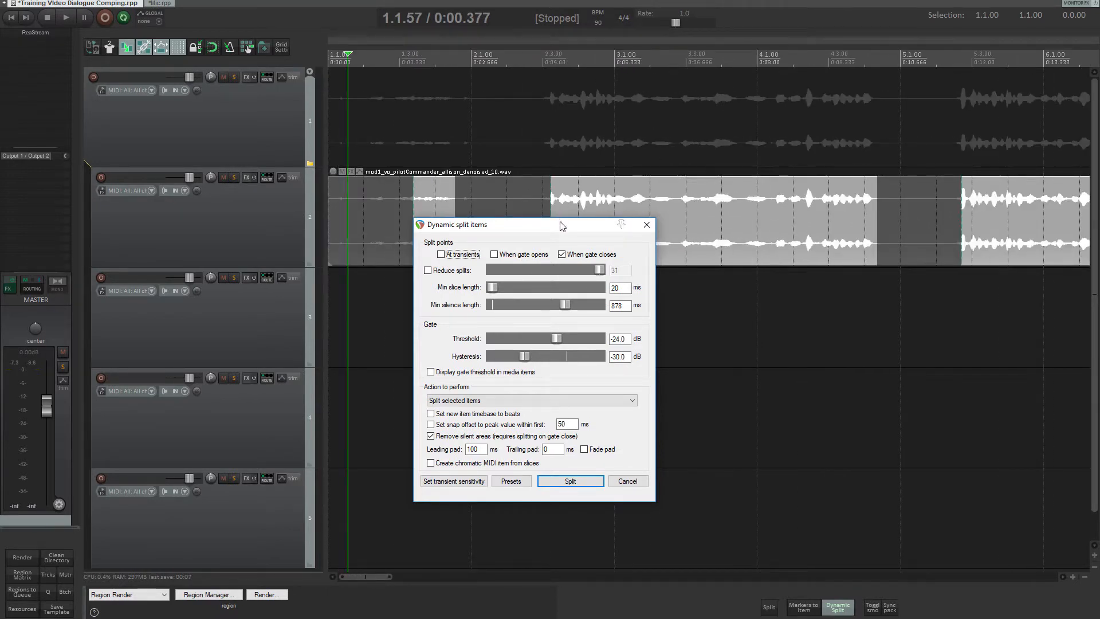
{"action": "left_click_drag", "start_coordinate": [561, 225], "coordinate": [559, 288]}
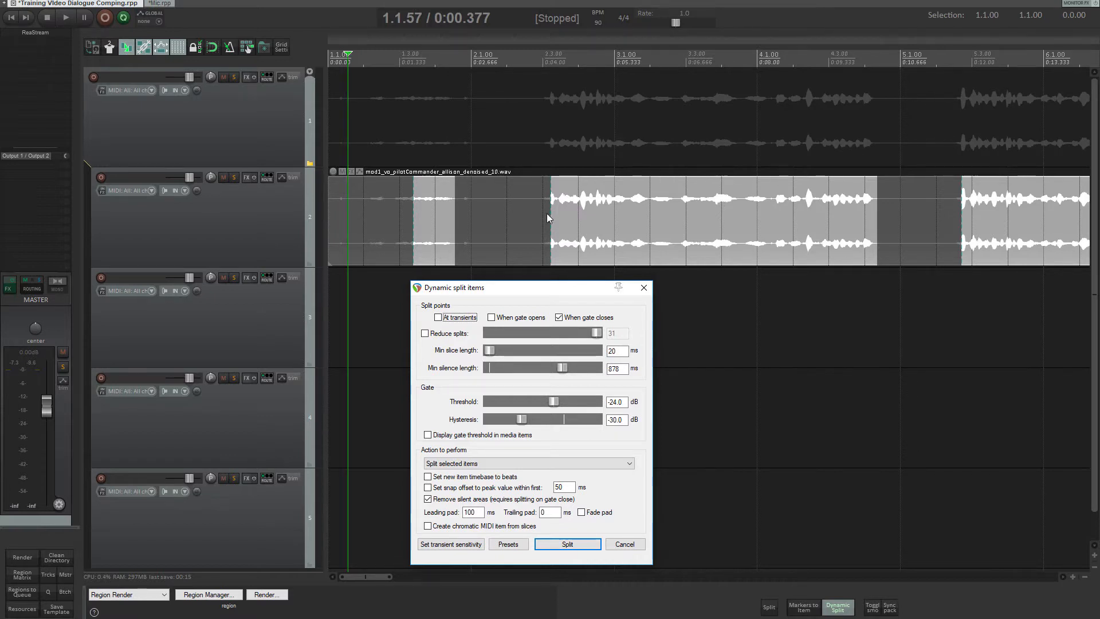
{"action": "scroll", "coordinate": [556, 221], "scroll_direction": "up", "scroll_amount": 6}
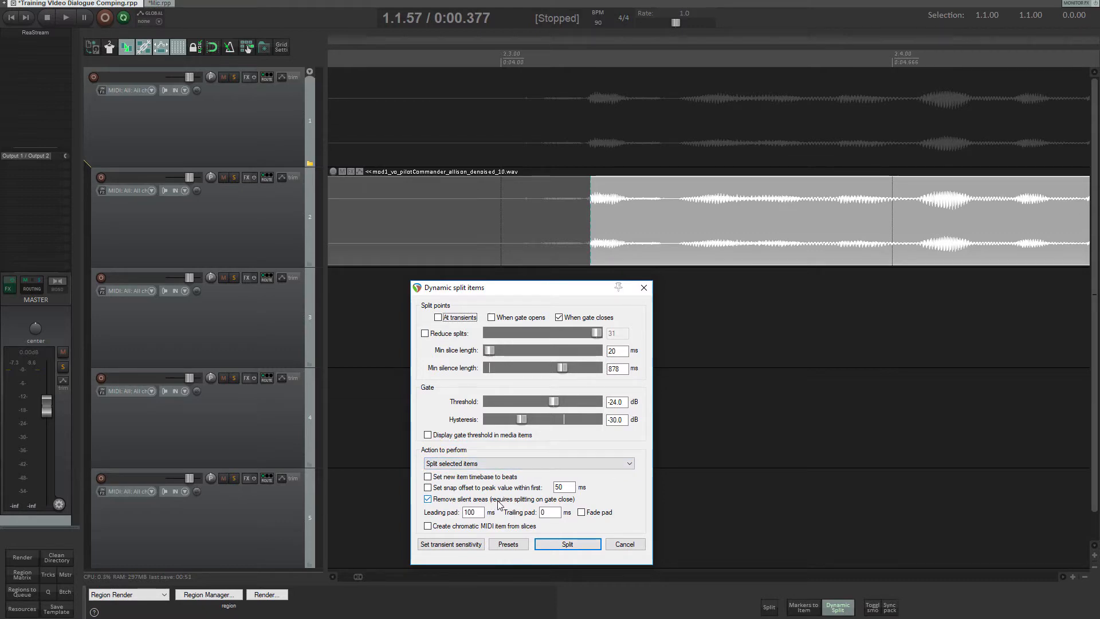
{"action": "left_click", "coordinate": [568, 544]}
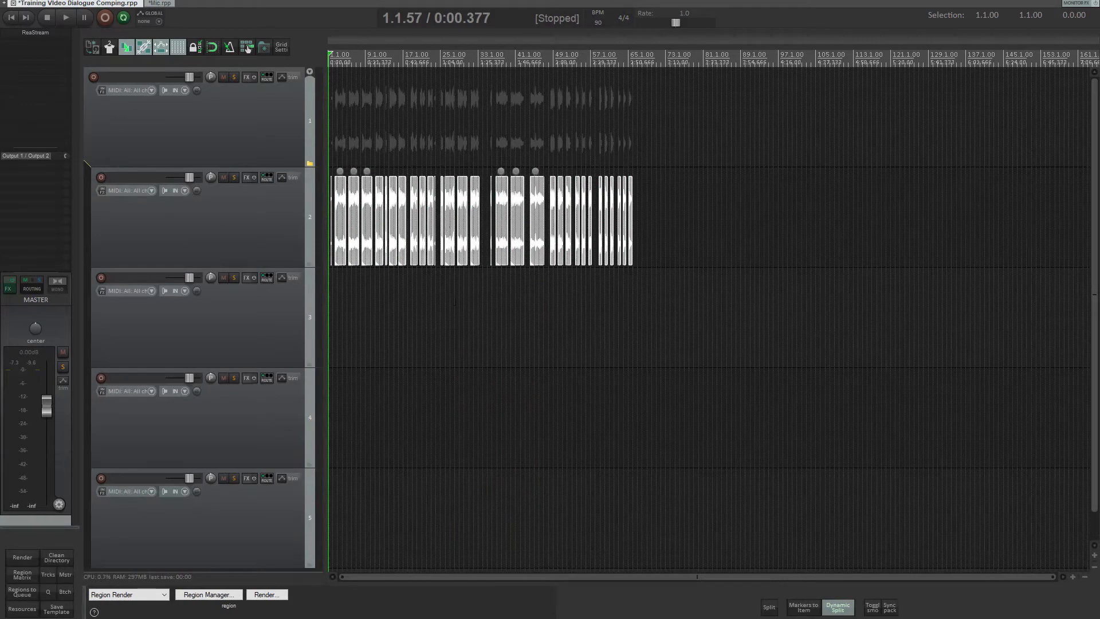
- Play back the very short slice near bar 36 and the beginning of the slice that follows it
{"action": "scroll", "coordinate": [454, 302], "scroll_direction": "up", "scroll_amount": 5}
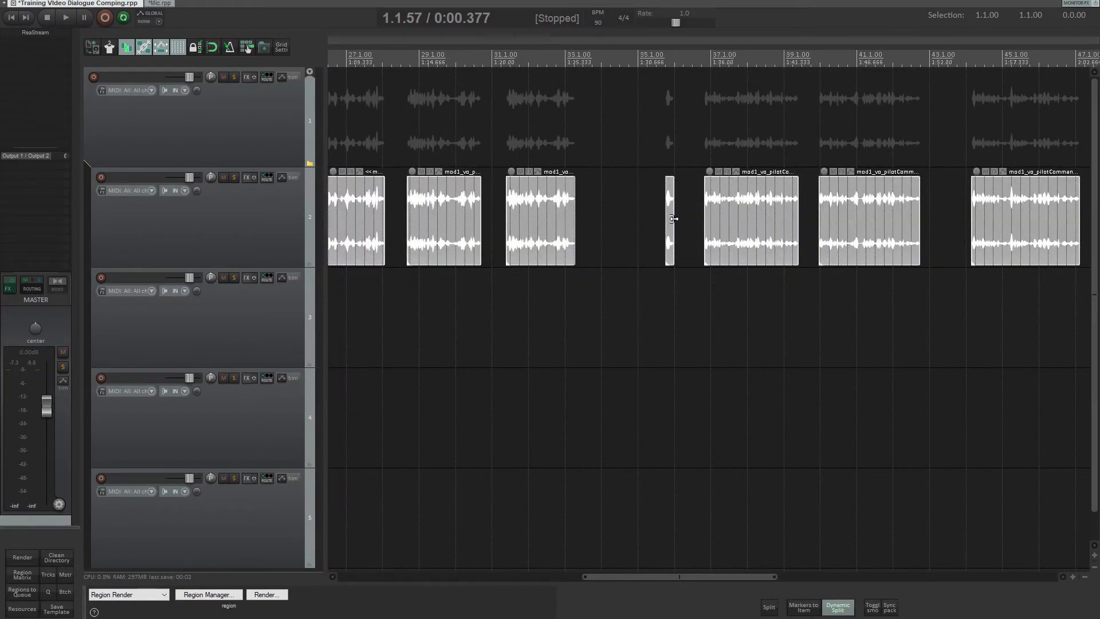
{"action": "left_click", "coordinate": [663, 283]}
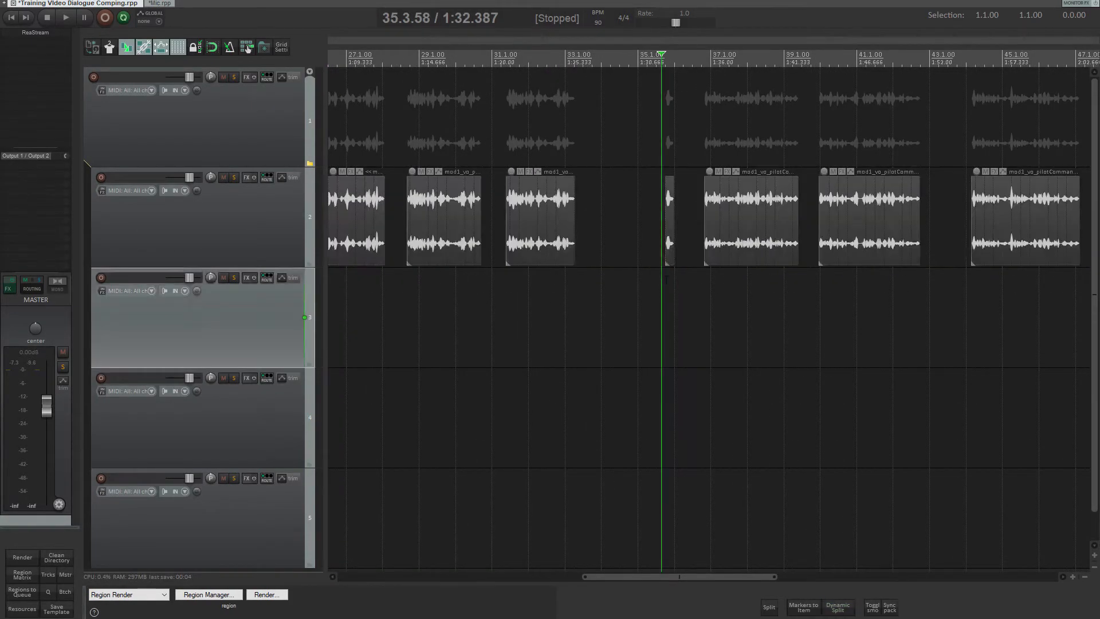
{"action": "key", "text": "space"}
{"action": "key", "text": "space"}
{"action": "scroll", "coordinate": [705, 273], "scroll_direction": "up", "scroll_amount": 3}
{"action": "left_click", "coordinate": [709, 277]}
{"action": "key", "text": "space"}
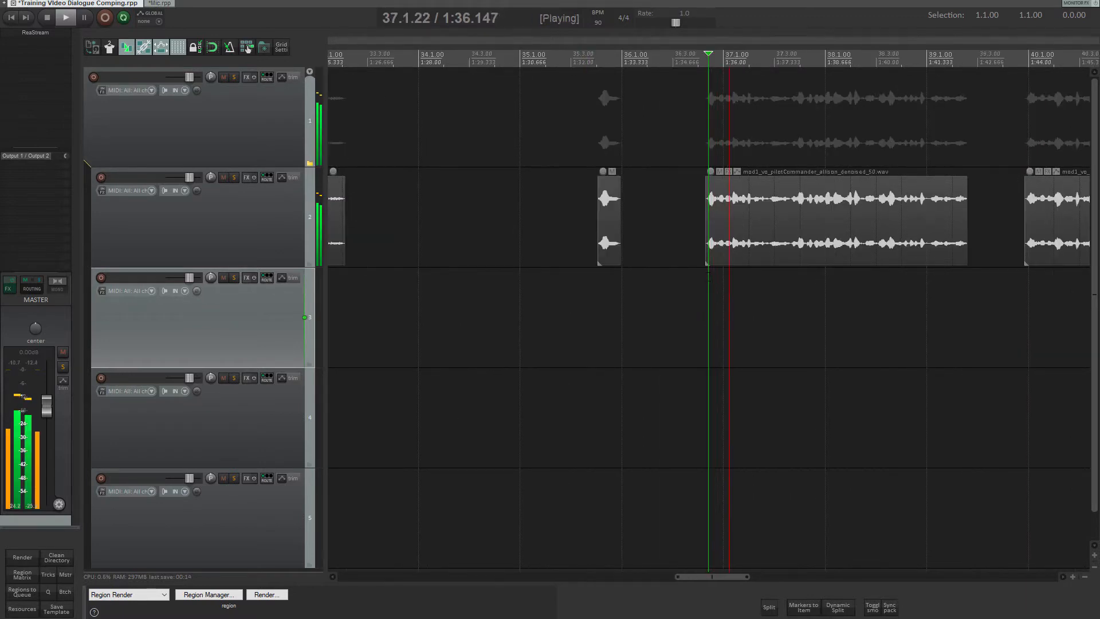
{"action": "key", "text": "space"}
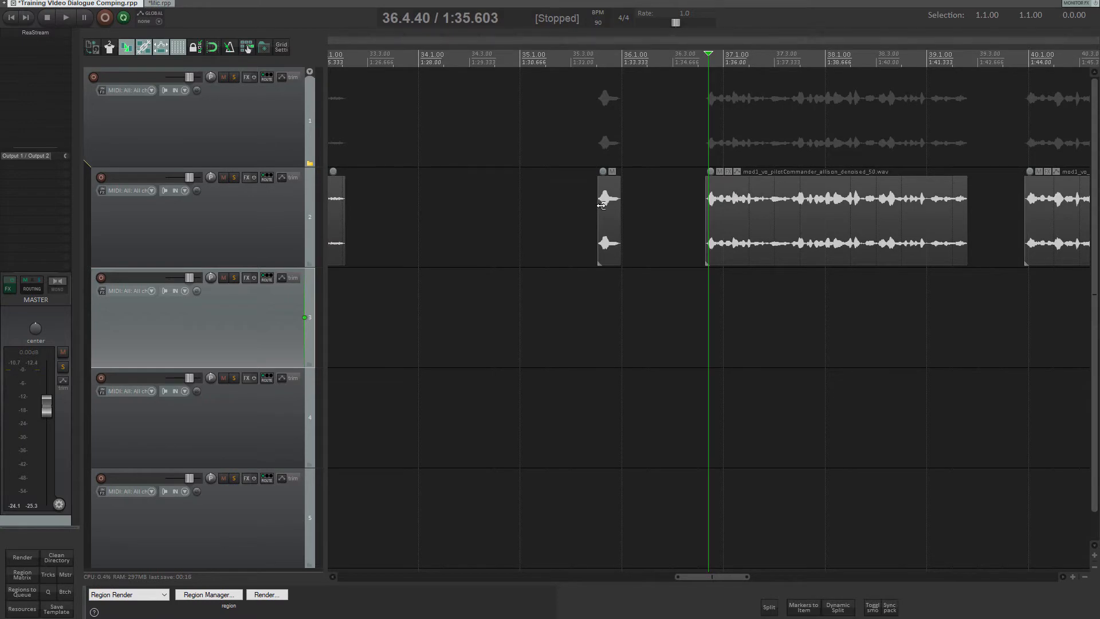
- Return to the project start and try out selections among the first slices on the second track, ending with the third long slice
{"action": "scroll", "coordinate": [619, 227], "scroll_direction": "down", "scroll_amount": 4}
{"action": "scroll", "coordinate": [635, 261], "scroll_direction": "down", "scroll_amount": 2}
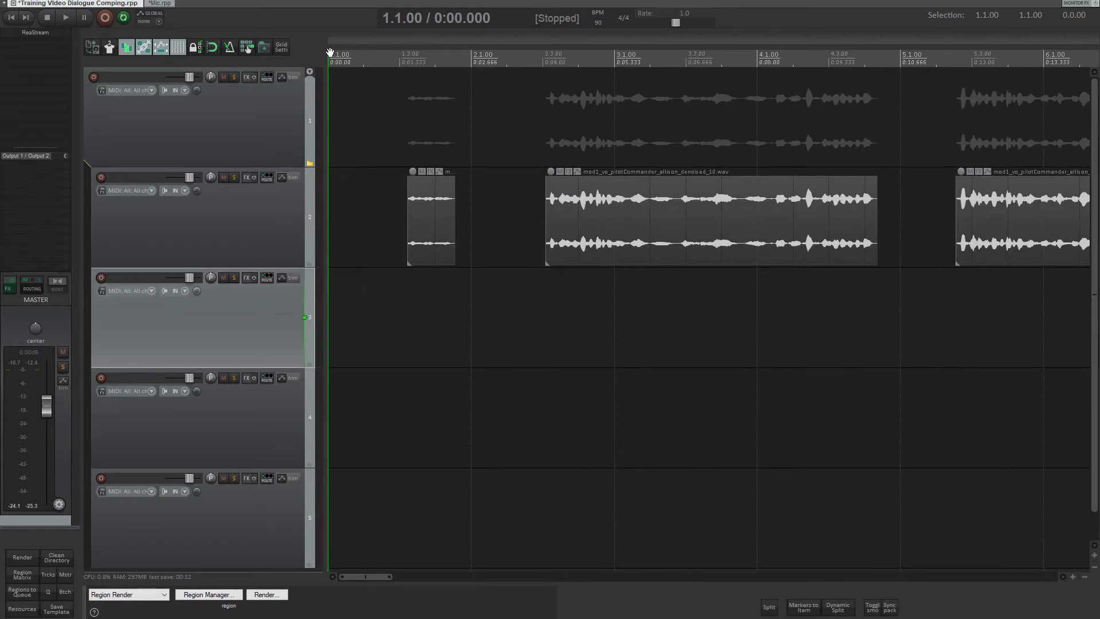
{"action": "left_click", "coordinate": [474, 194]}
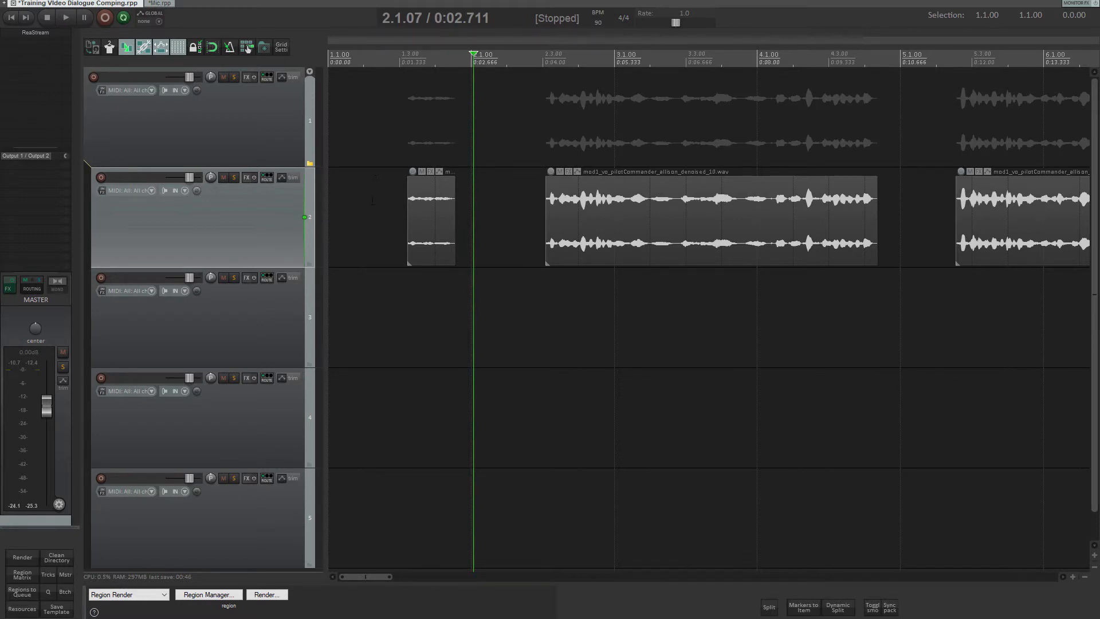
{"action": "left_click_drag", "start_coordinate": [371, 200], "coordinate": [630, 235]}
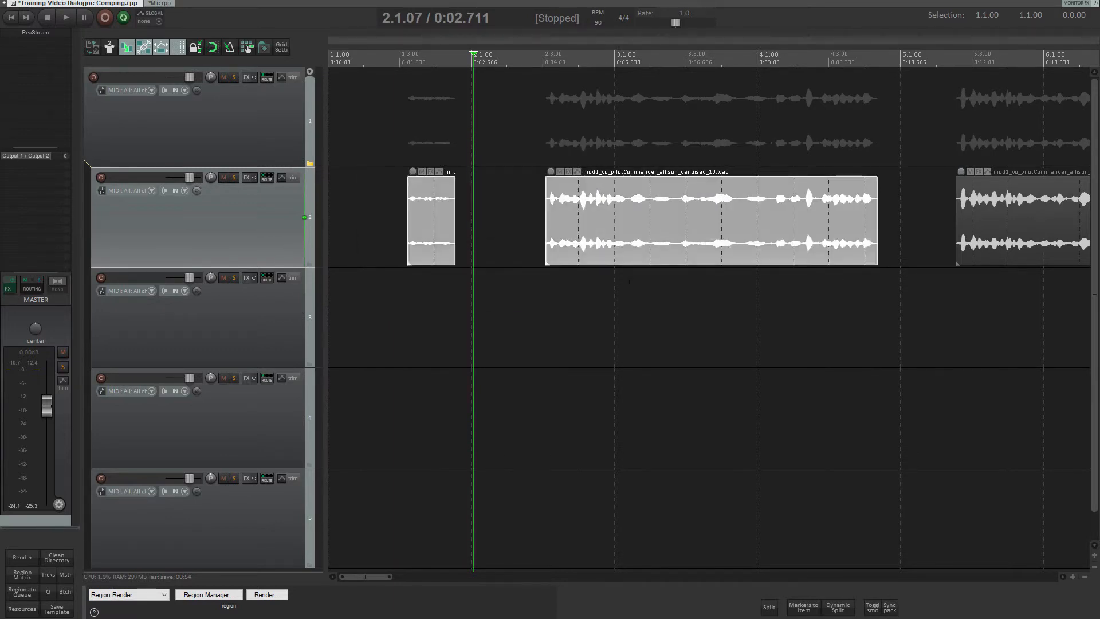
{"action": "left_click", "coordinate": [648, 235]}
{"action": "left_click_drag", "start_coordinate": [475, 275], "coordinate": [425, 212]}
{"action": "left_click_drag", "start_coordinate": [581, 172], "coordinate": [702, 308]}
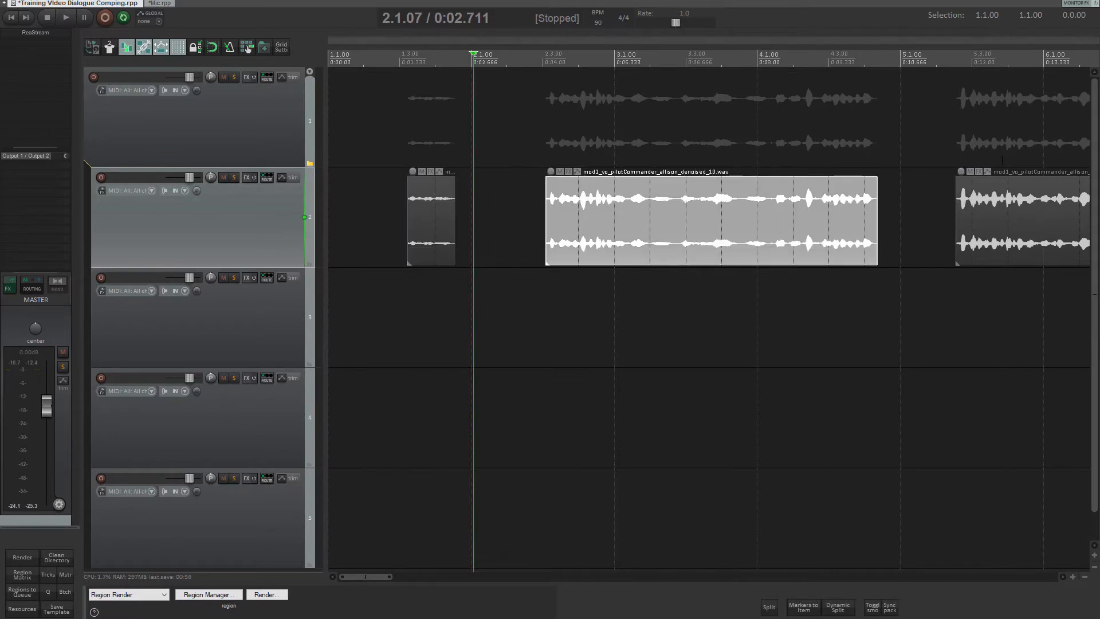
{"action": "left_click_drag", "start_coordinate": [1000, 143], "coordinate": [951, 252]}
{"action": "scroll", "coordinate": [842, 274], "scroll_direction": "down", "scroll_amount": 2}
{"action": "left_click", "coordinate": [920, 211], "text": "ctrl"}
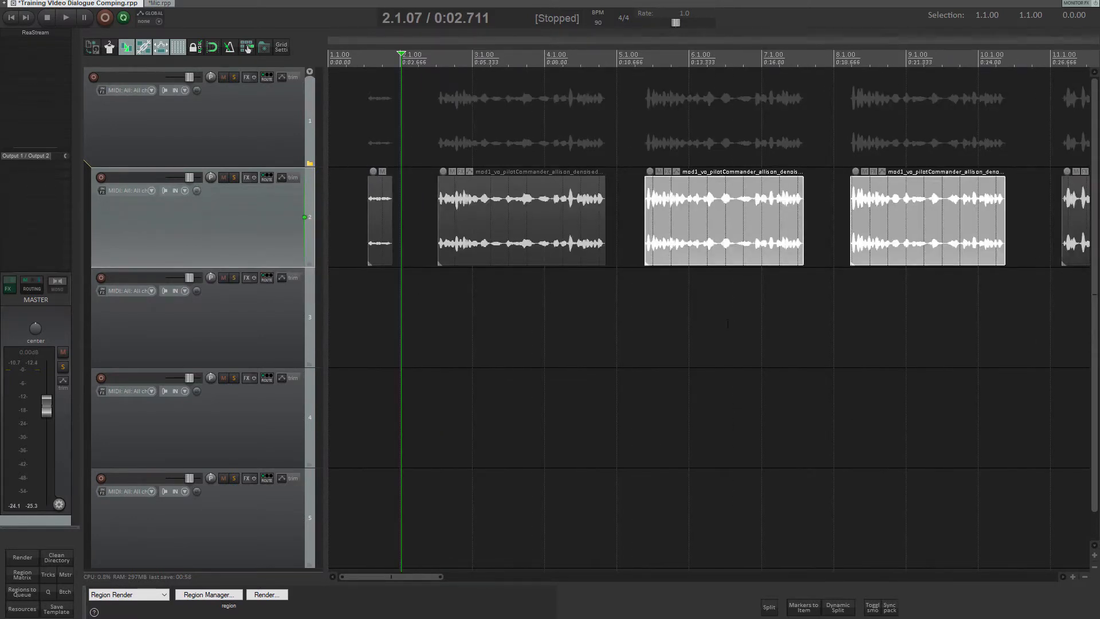
{"action": "left_click_drag", "start_coordinate": [601, 176], "coordinate": [357, 239]}
{"action": "left_click_drag", "start_coordinate": [523, 207], "coordinate": [871, 270]}
{"action": "left_click", "coordinate": [863, 224]}
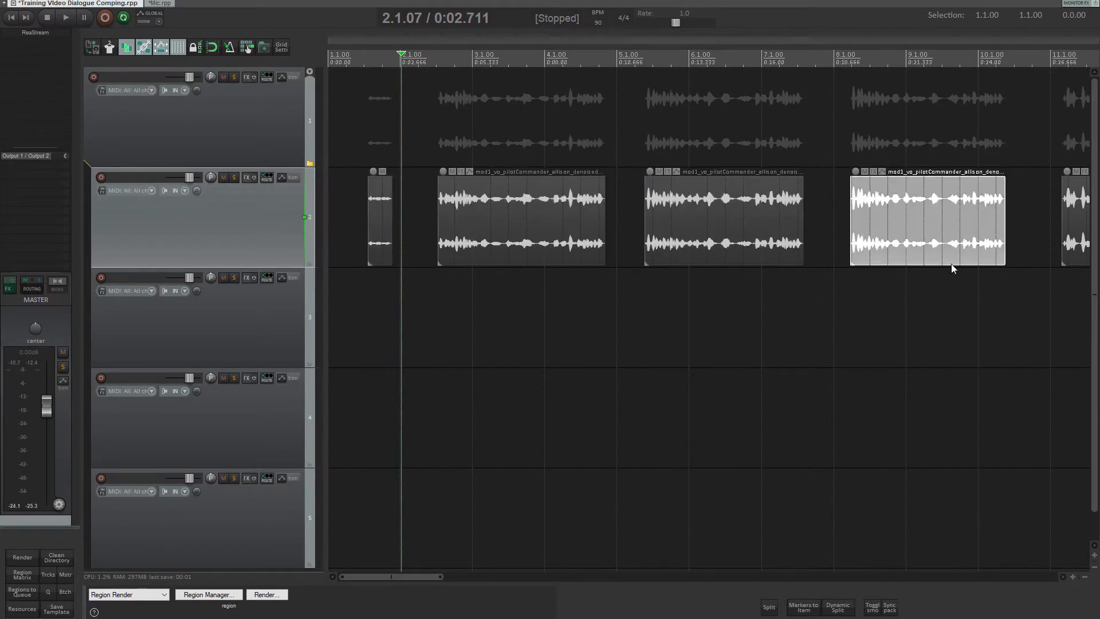
- Select the short first slice on the second track and play it back from its start
{"action": "left_click", "coordinate": [1073, 212]}
{"action": "left_click", "coordinate": [923, 239]}
{"action": "left_click", "coordinate": [725, 227]}
{"action": "left_click", "coordinate": [380, 230]}
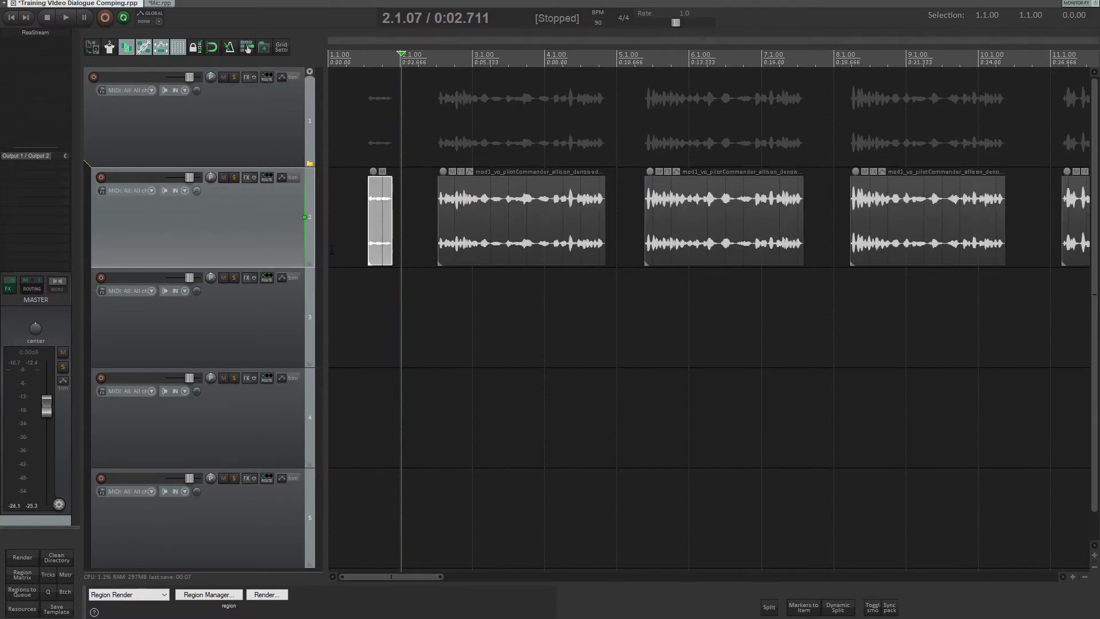
{"action": "scroll", "coordinate": [345, 250], "scroll_direction": "up", "scroll_amount": 5}
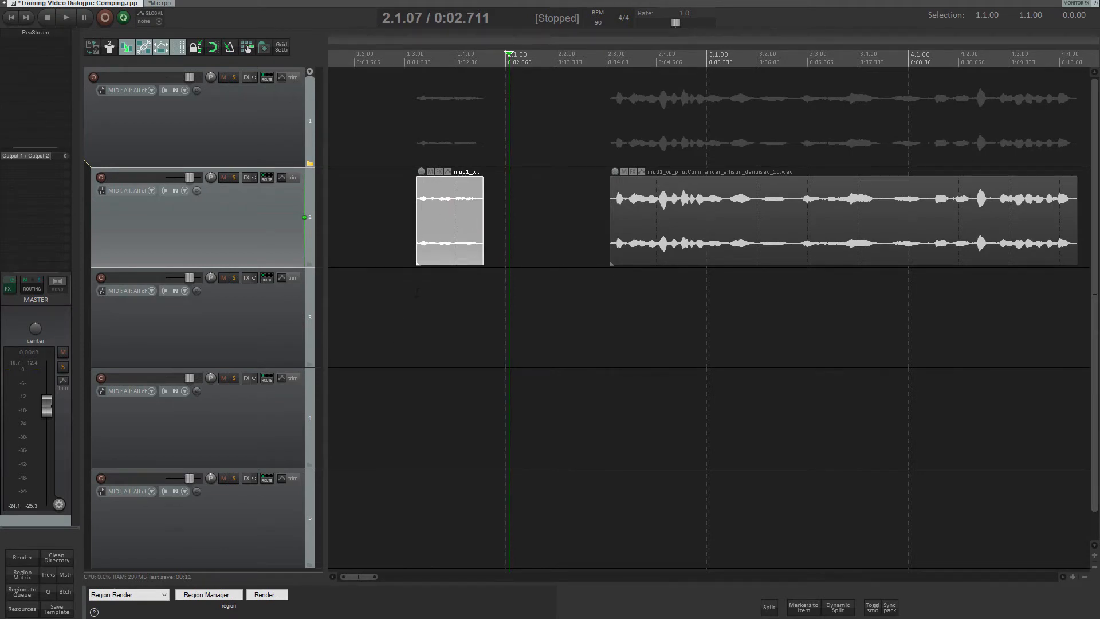
{"action": "left_click", "coordinate": [418, 284]}
{"action": "key", "text": "space"}
{"action": "key", "text": "space"}
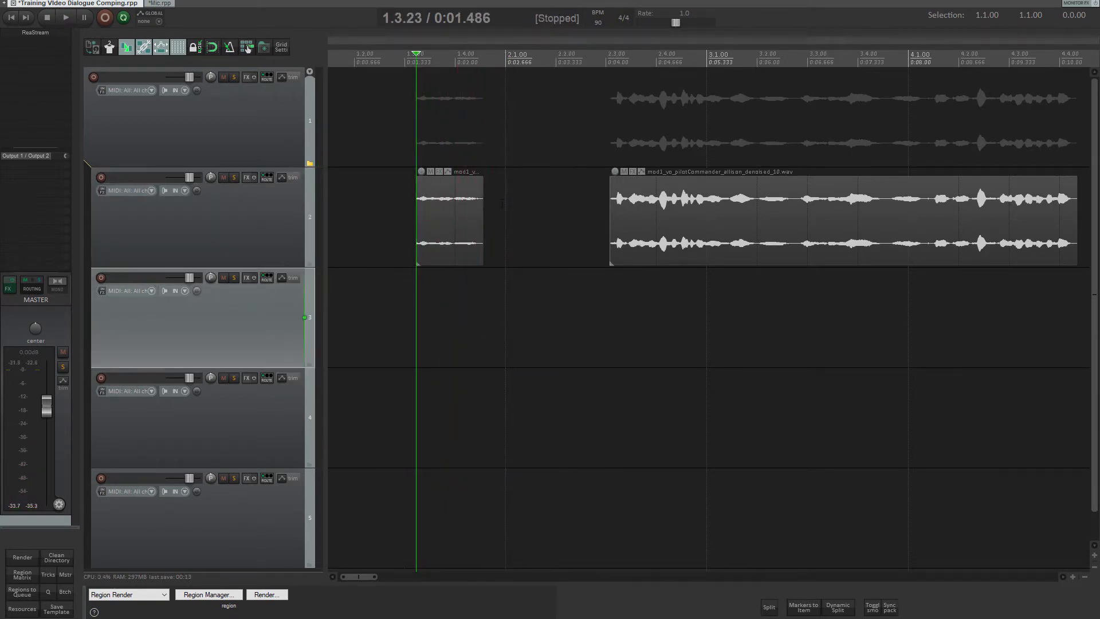
- Delete the short first slice from the second track and save the project
{"action": "left_click", "coordinate": [505, 203]}
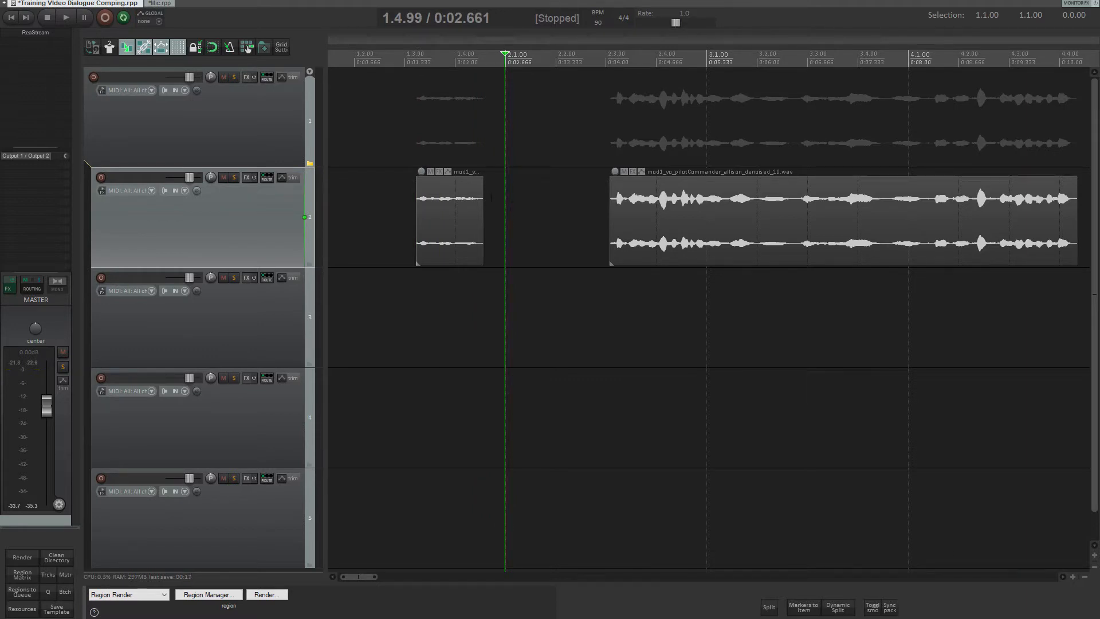
{"action": "left_click", "coordinate": [453, 229]}
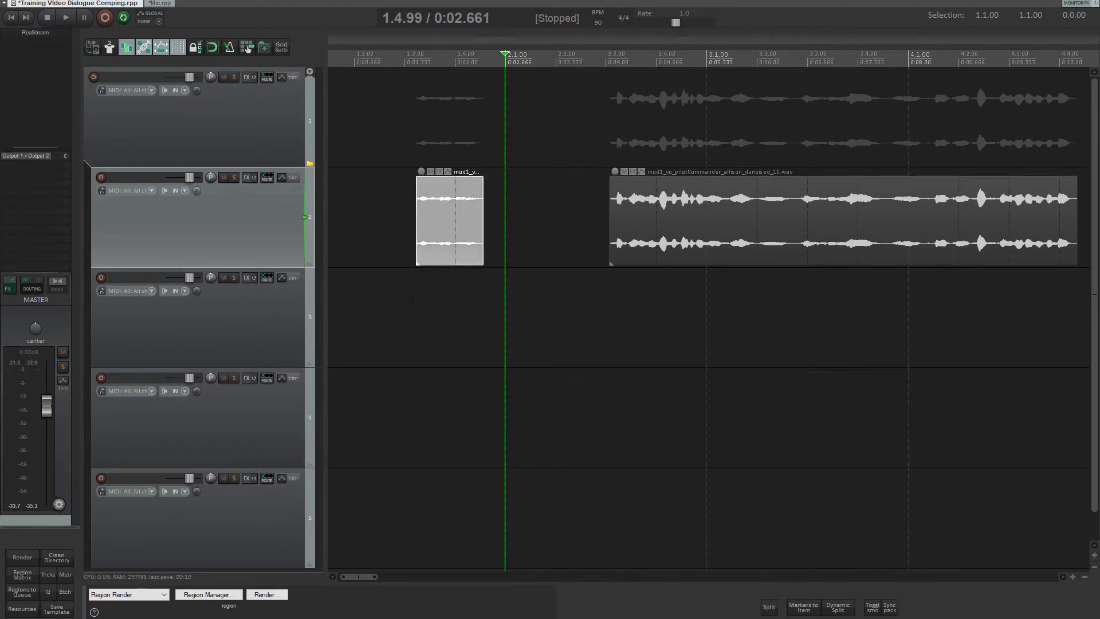
{"action": "key", "text": "Delete"}
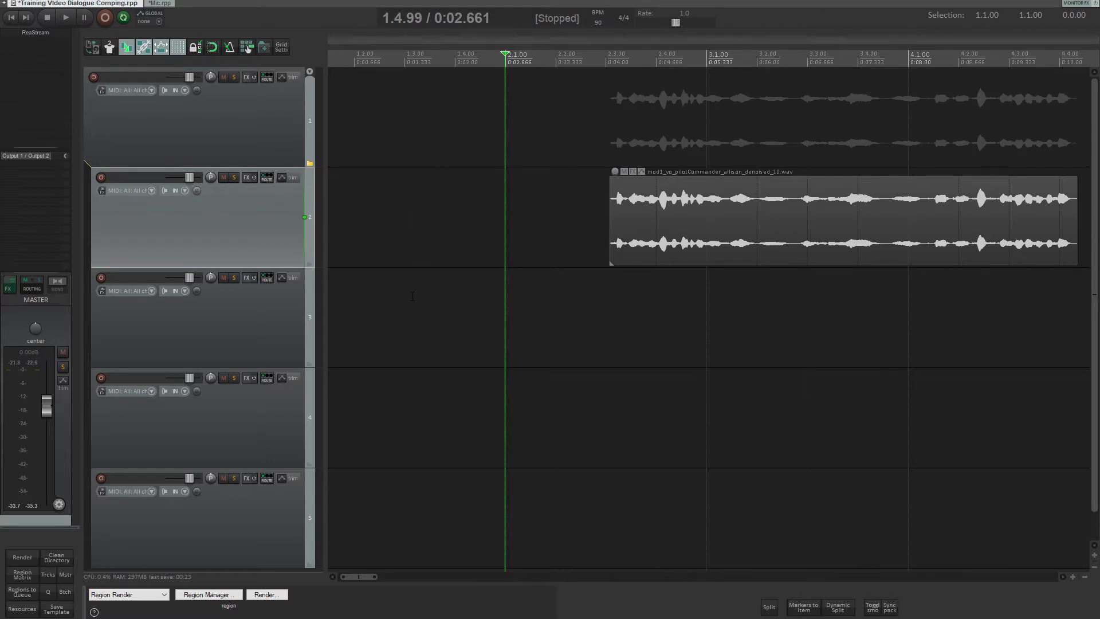
{"action": "scroll", "coordinate": [548, 297], "scroll_direction": "down", "scroll_amount": 3}
{"action": "key", "text": "ctrl+s"}
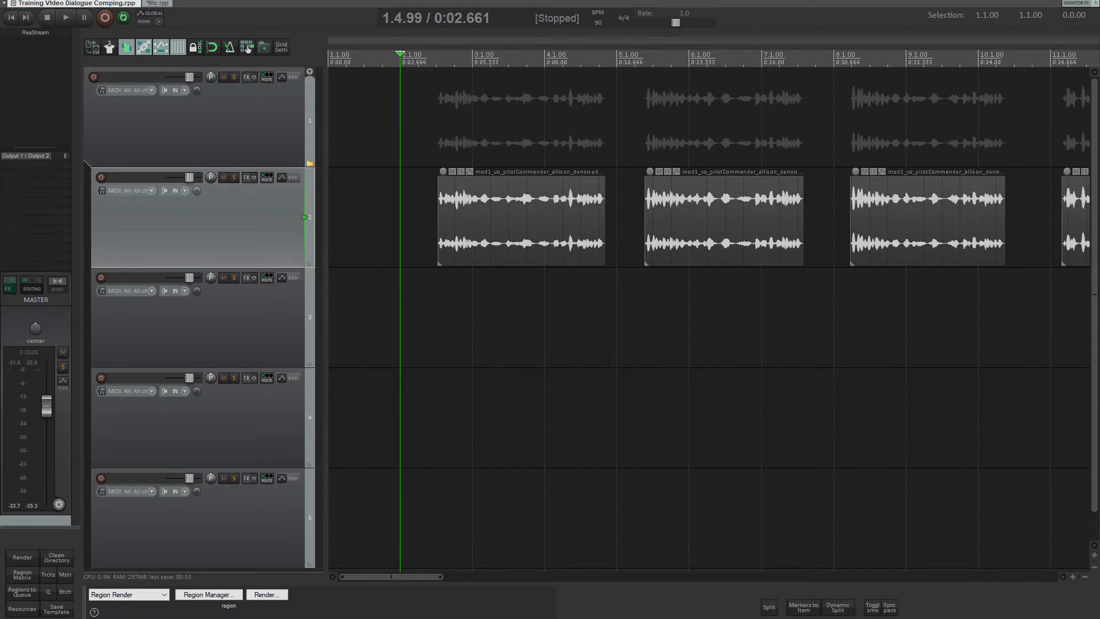
- Return to the project start and undo both the slice deletion and the dynamic split of the recordings
{"action": "scroll", "coordinate": [638, 339], "scroll_direction": "right", "scroll_amount": 2}
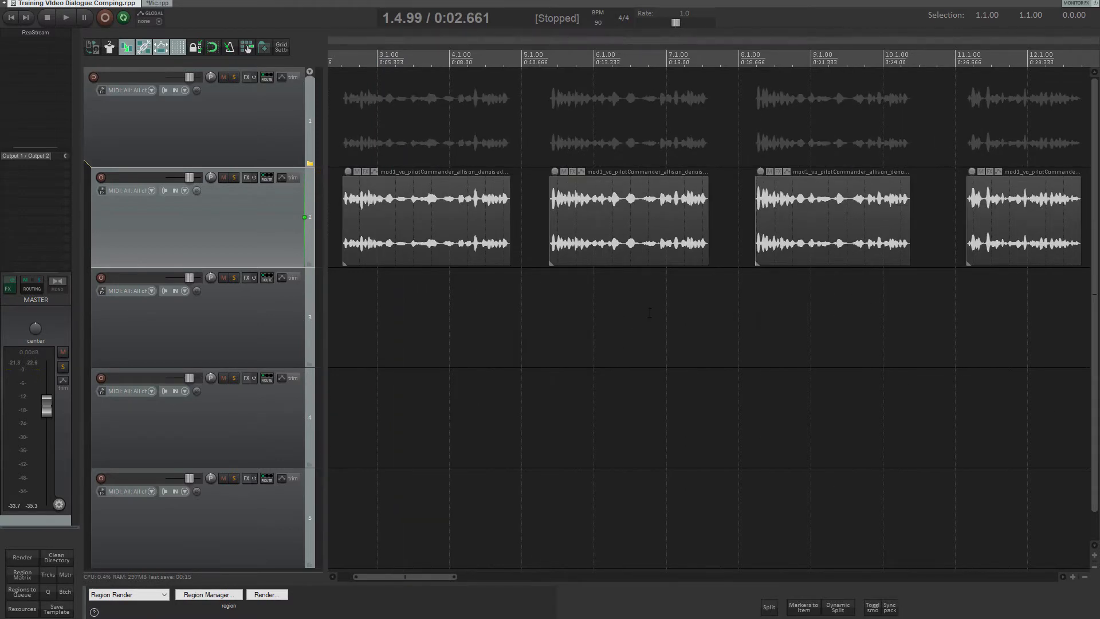
{"action": "key", "text": "Home"}
{"action": "scroll", "coordinate": [675, 358], "scroll_direction": "down", "scroll_amount": 8}
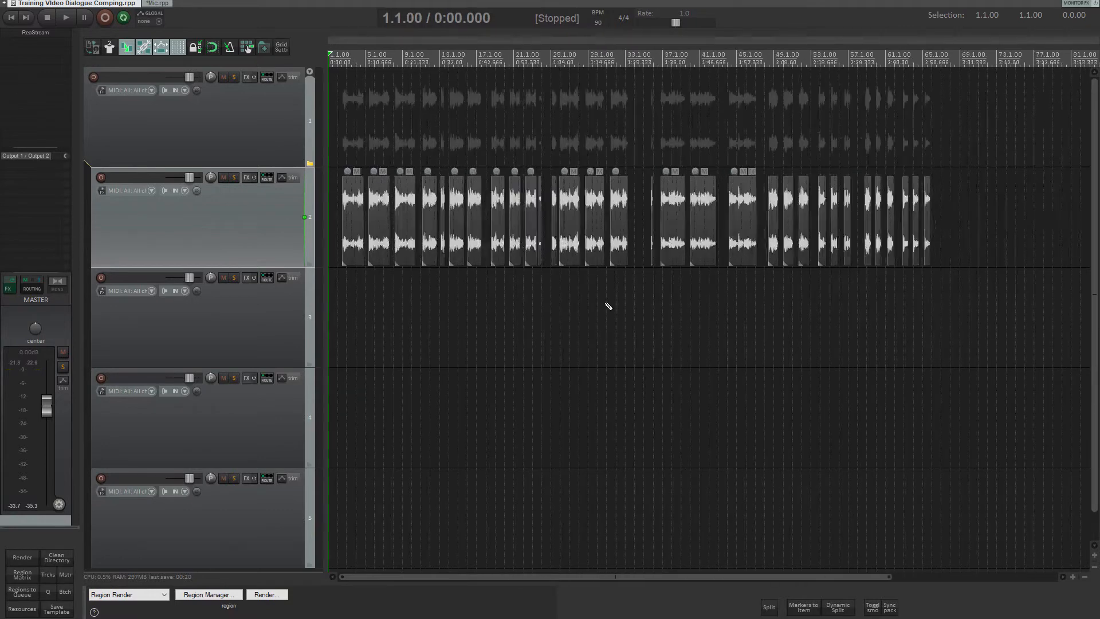
{"action": "key", "text": "ctrl+z"}
{"action": "key", "text": "ctrl+z"}
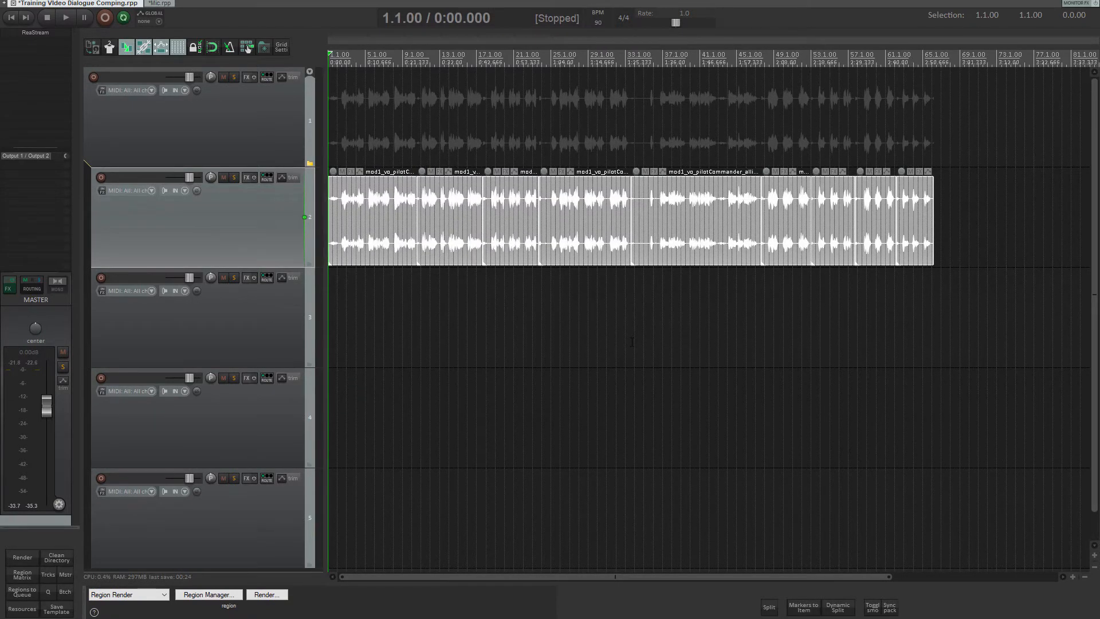
{"action": "key", "text": "F2"}
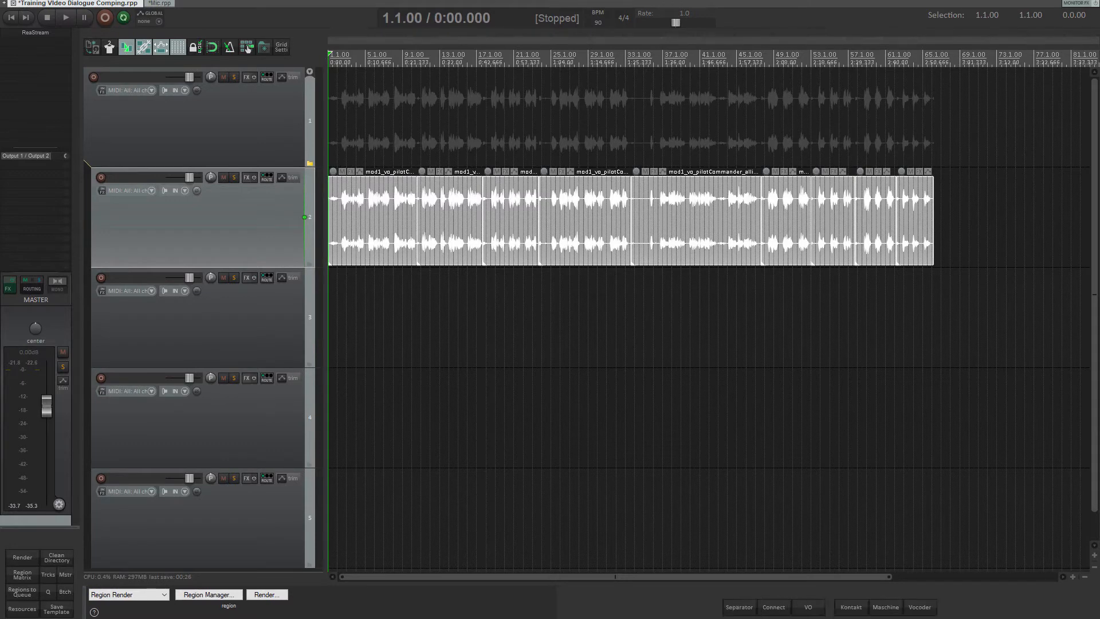
{"action": "key", "text": "F3"}
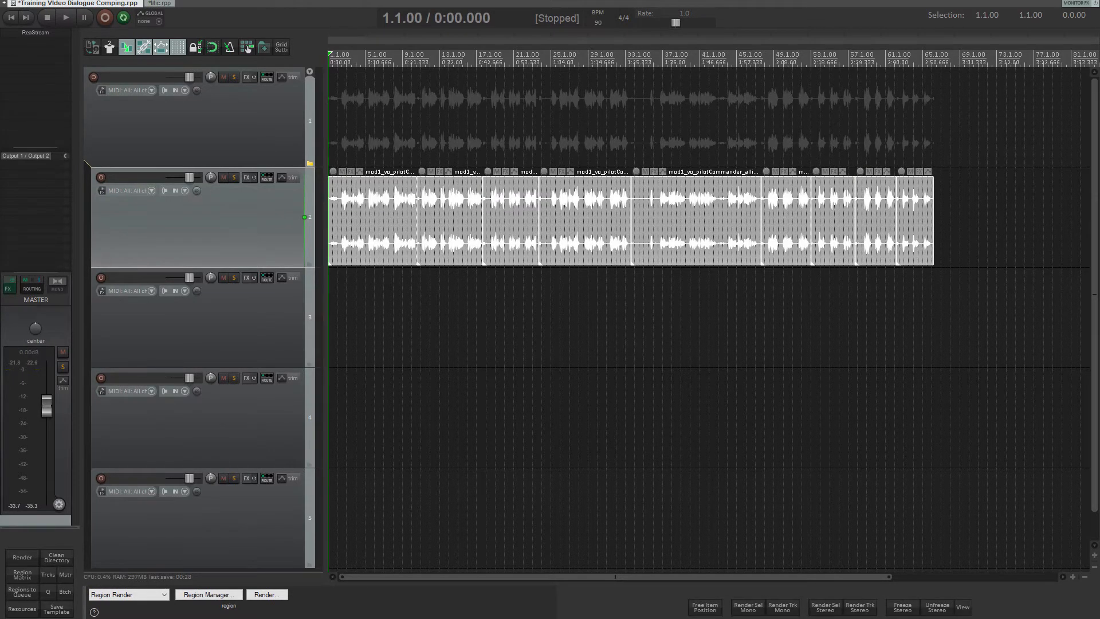
{"action": "key", "text": "F1"}
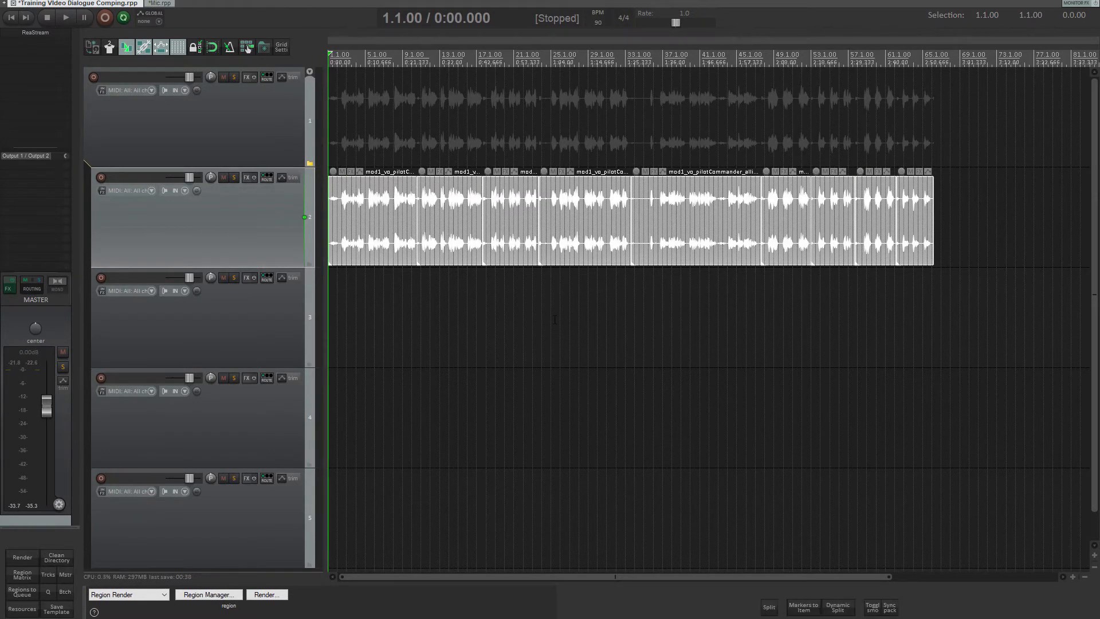
- Reposition the selected voice-over files with a 1.00-second interval added to each item's end
{"action": "key", "text": "q"}
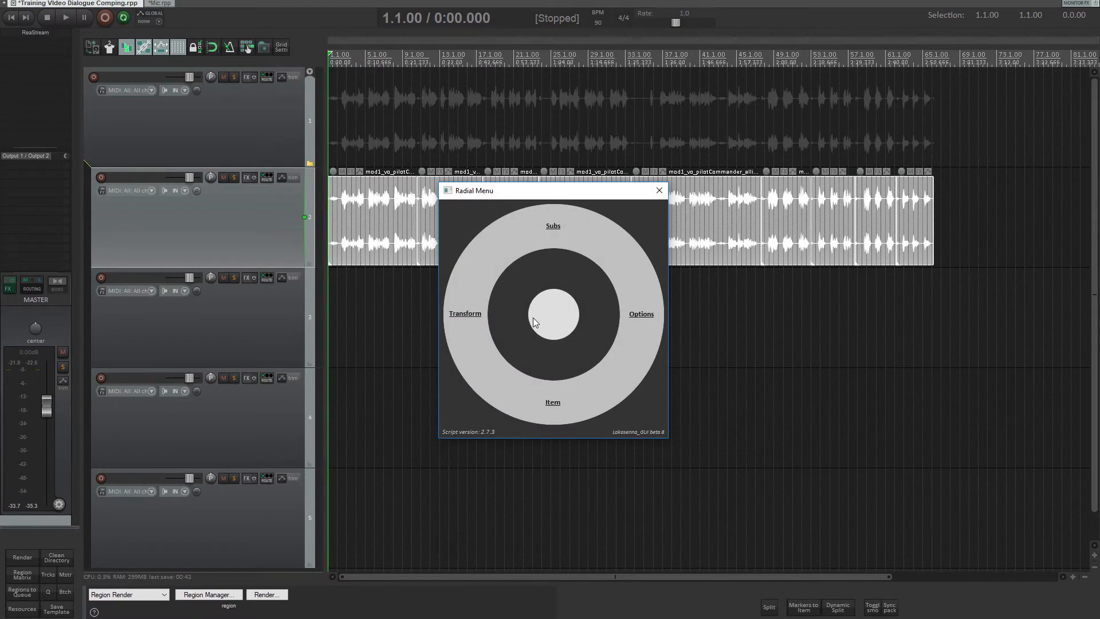
{"action": "left_click", "coordinate": [465, 317]}
{"action": "left_click", "coordinate": [573, 404]}
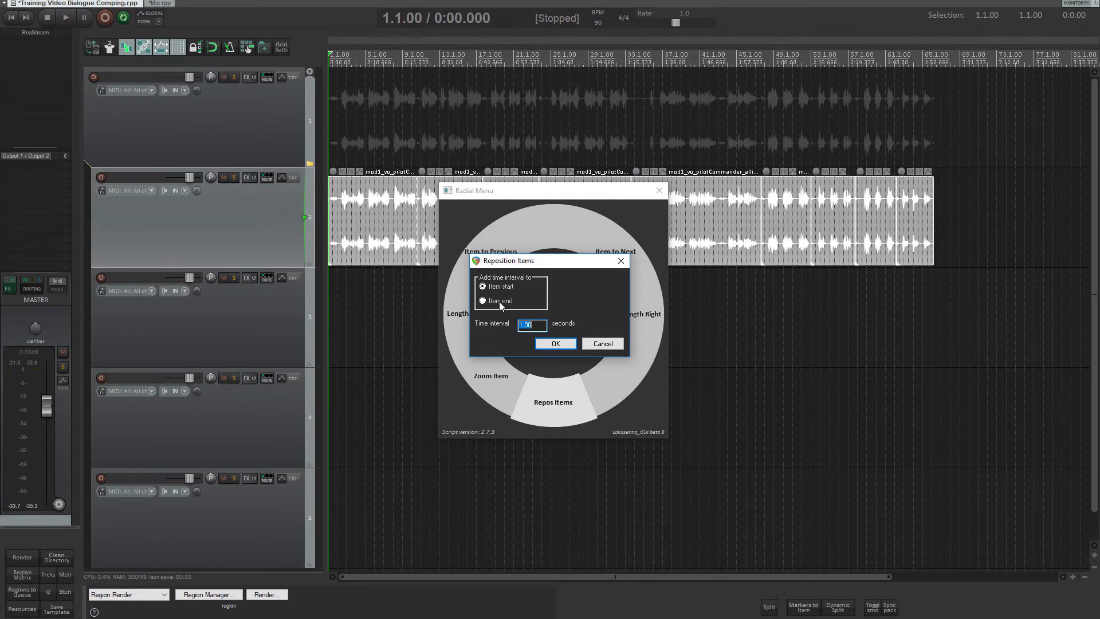
{"action": "left_click", "coordinate": [499, 301]}
{"action": "left_click", "coordinate": [554, 346]}
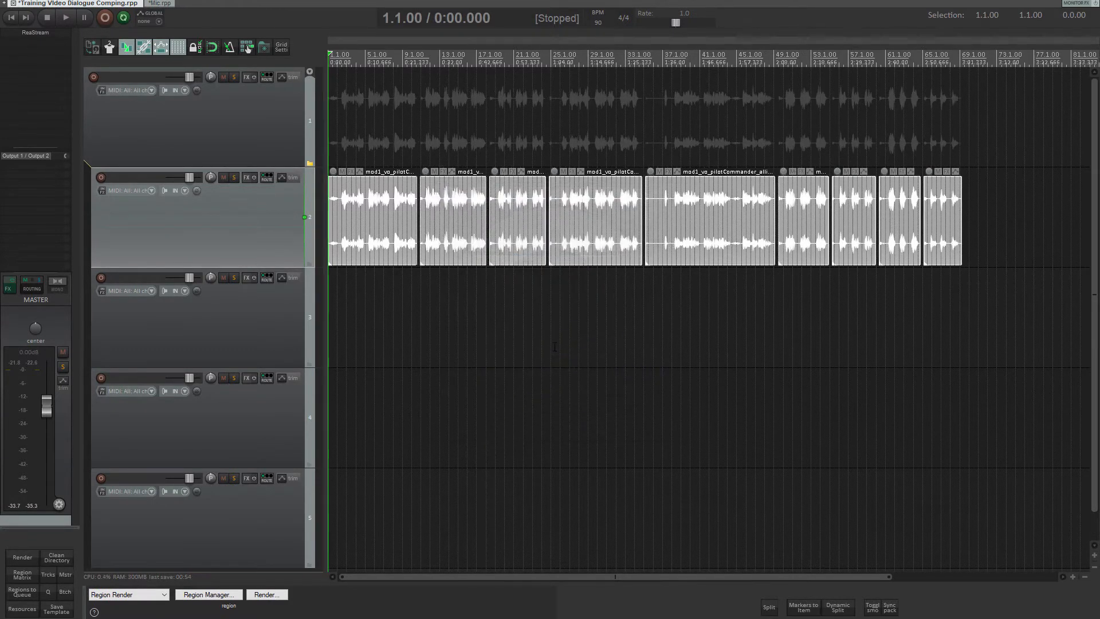
{"action": "scroll", "coordinate": [646, 206], "scroll_direction": "up", "scroll_amount": 5}
{"action": "scroll", "coordinate": [647, 209], "scroll_direction": "down", "scroll_amount": 5}
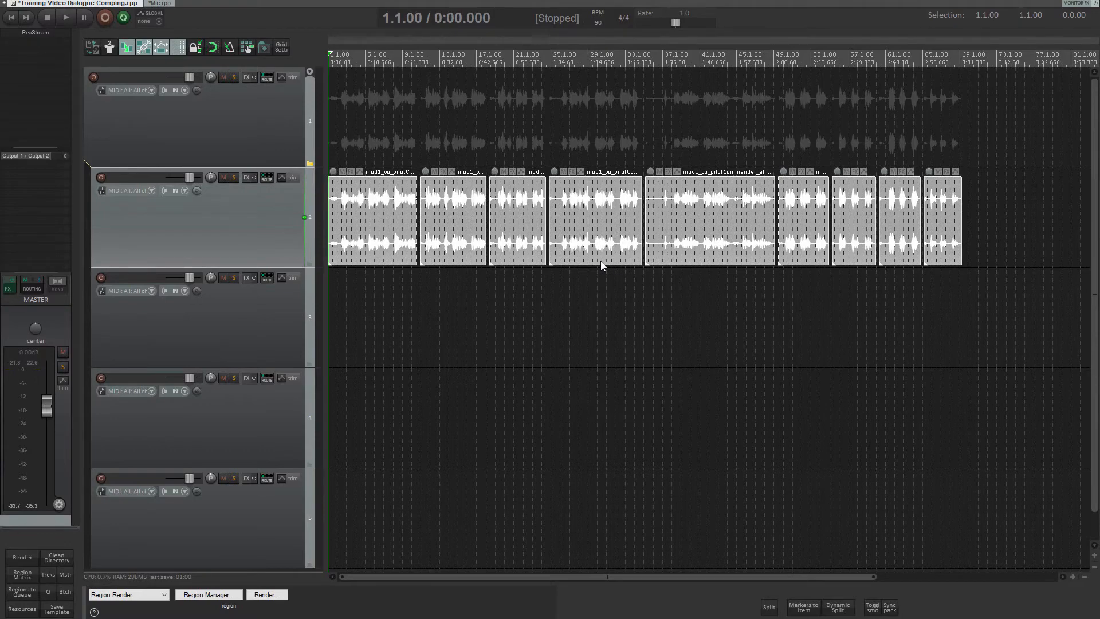
- Dynamic split the spaced-out recordings when the gate closes, with silent areas removed
{"action": "key", "text": "d"}
{"action": "left_click", "coordinate": [567, 544]}
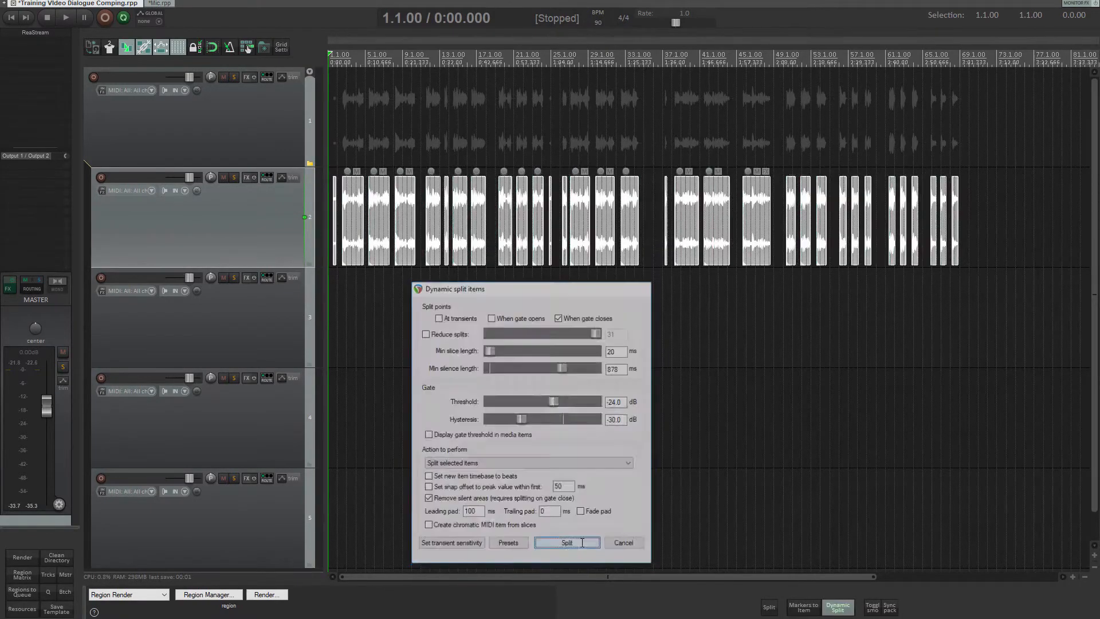
- Remove the short first slice and place the edit cursor at bar 2 on the second track
{"action": "scroll", "coordinate": [634, 278], "scroll_direction": "up", "scroll_amount": 10}
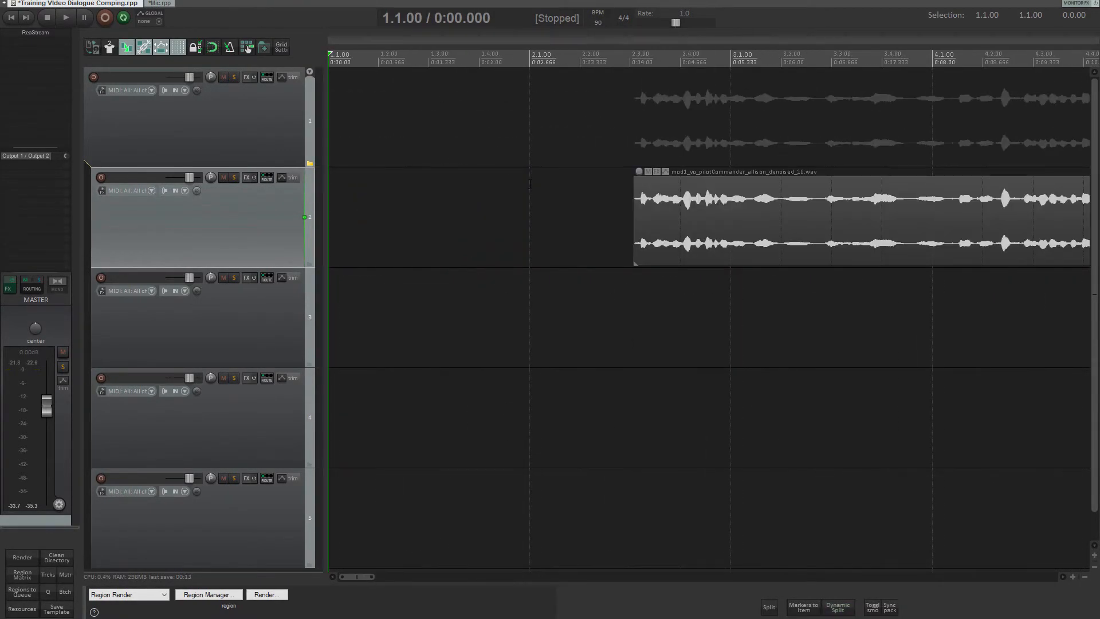
{"action": "left_click", "coordinate": [529, 183]}
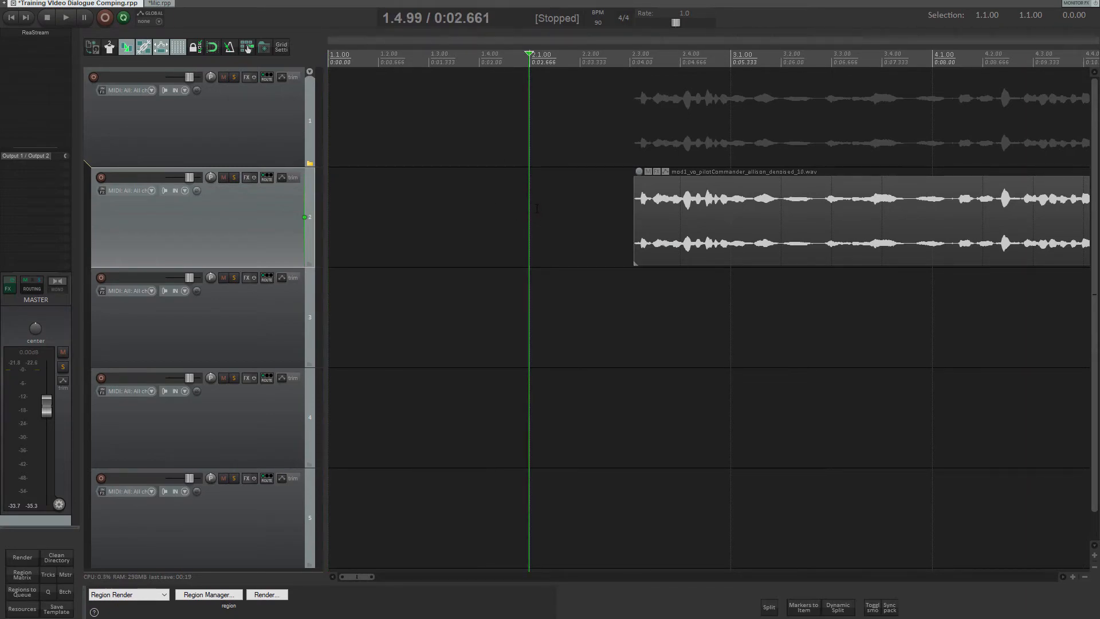
{"action": "scroll", "coordinate": [537, 208], "scroll_direction": "down", "scroll_amount": 8}
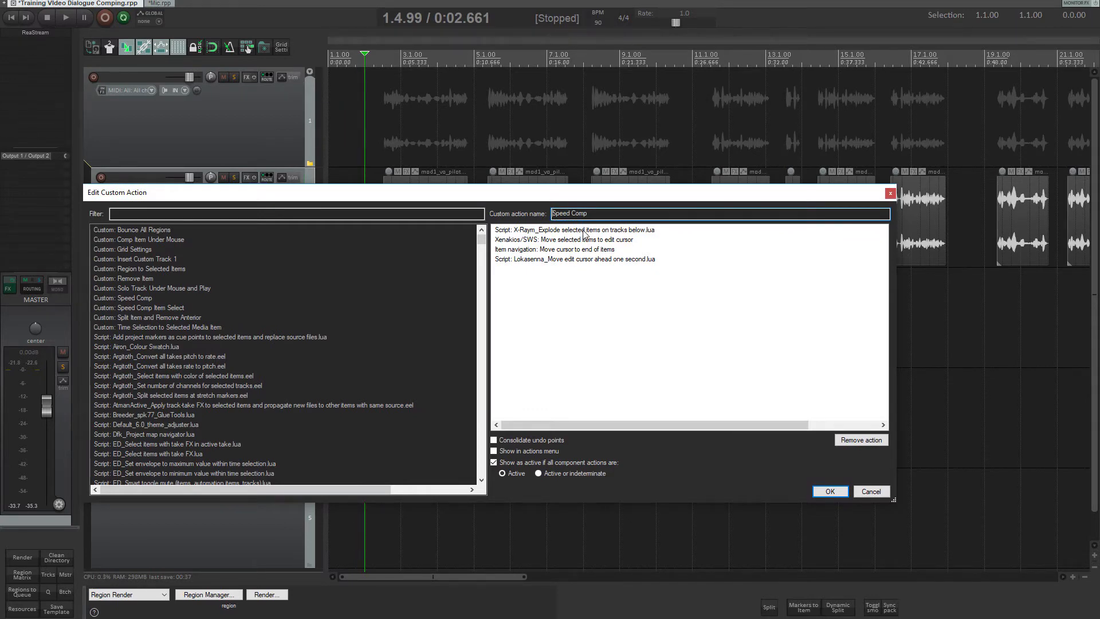
- Demonstrate Speed Comp's explode action by manually moving the second slice to track 3 and the third slice to track 4
{"action": "left_click_drag", "start_coordinate": [603, 193], "coordinate": [624, 332]}
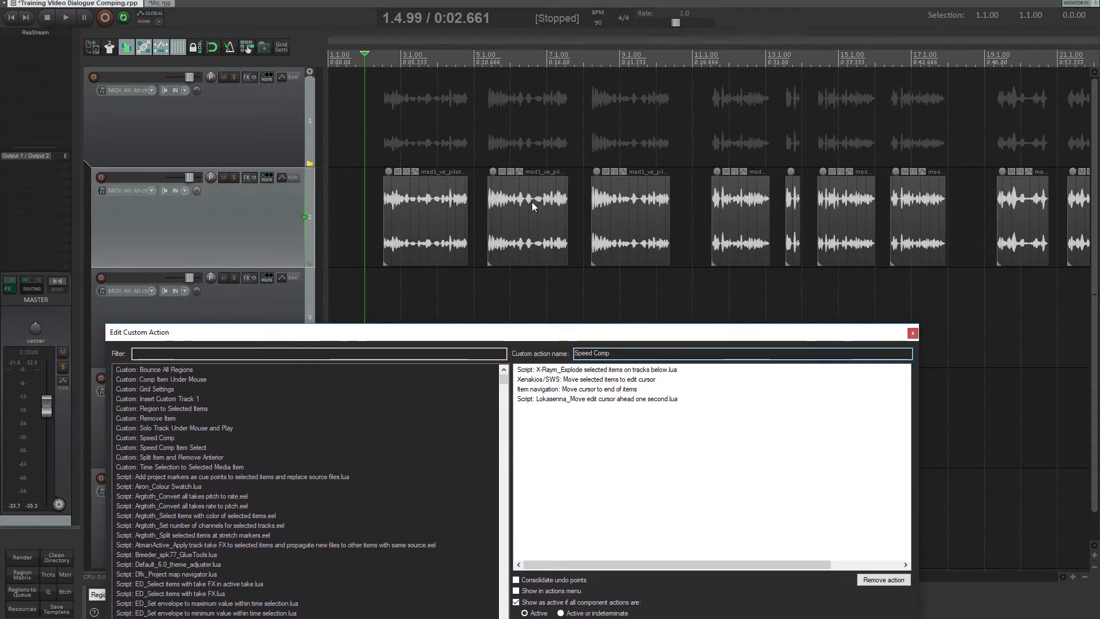
{"action": "left_click", "coordinate": [526, 249]}
{"action": "left_click_drag", "start_coordinate": [527, 249], "coordinate": [543, 438]}
{"action": "left_click_drag", "start_coordinate": [646, 219], "coordinate": [635, 390]}
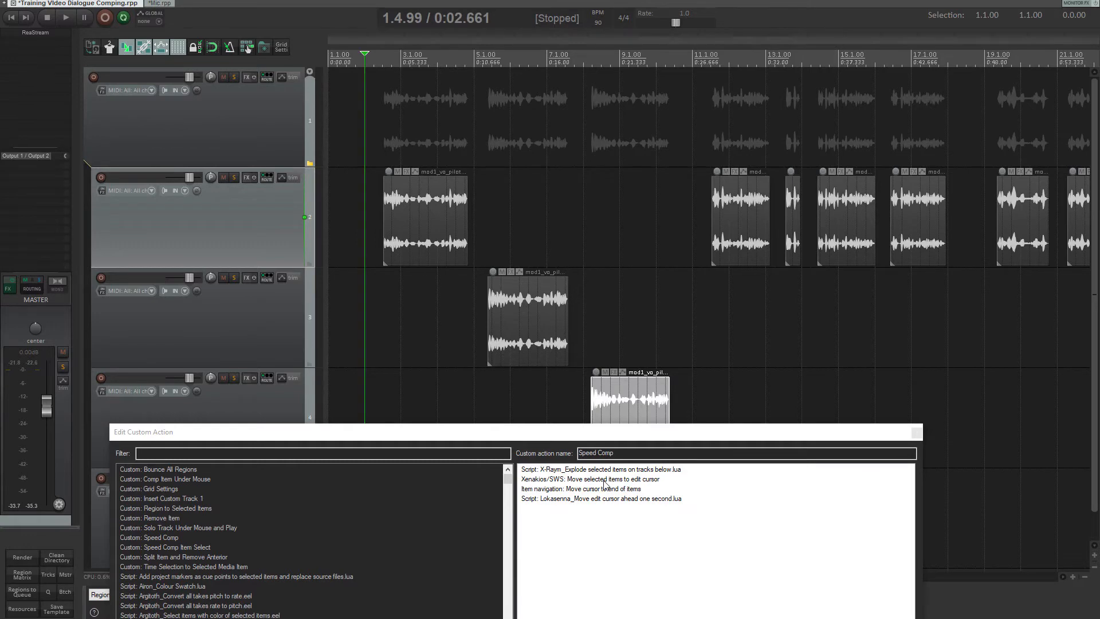
- Manually align the three takes on tracks 2 to 4 with the edit cursor at bar 2
{"action": "left_click_drag", "start_coordinate": [539, 330], "coordinate": [416, 324]}
{"action": "left_click_drag", "start_coordinate": [425, 223], "coordinate": [406, 223]}
{"action": "left_click_drag", "start_coordinate": [624, 401], "coordinate": [397, 386]}
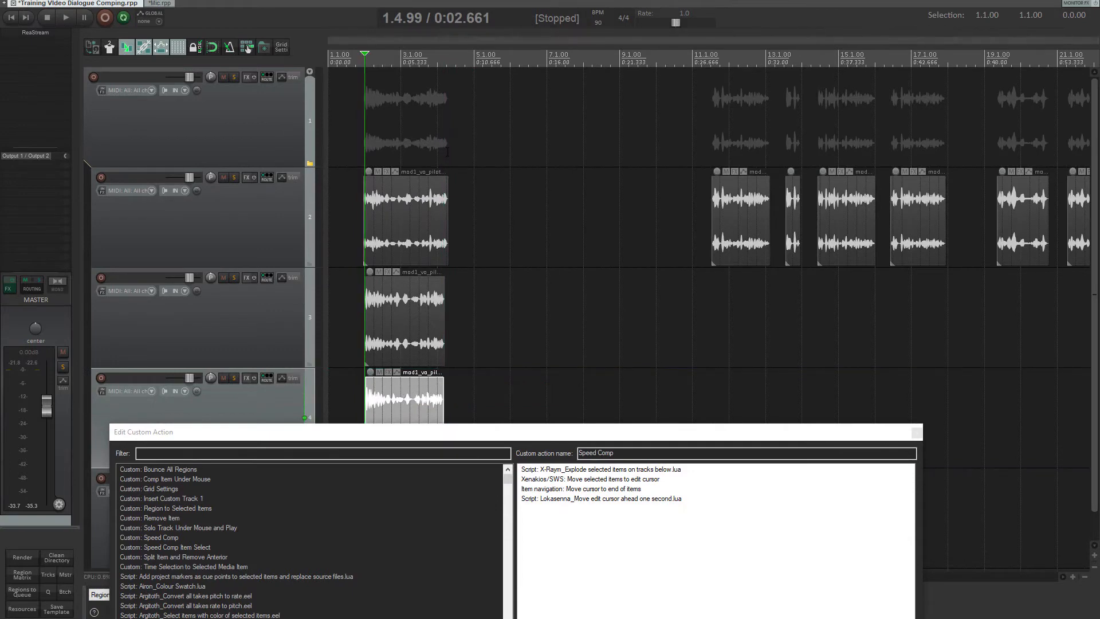
- Move the edit cursor to the end of the stacked takes and then further ahead, mimicking Speed Comp's last two actions
{"action": "left_click", "coordinate": [447, 117]}
{"action": "left_click", "coordinate": [619, 499]}
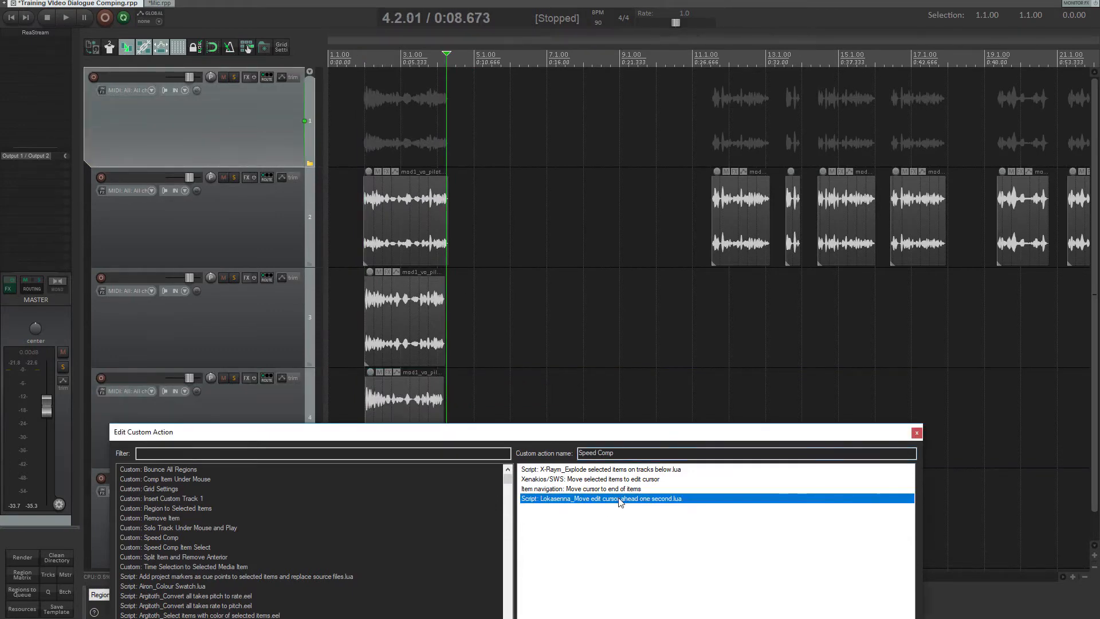
{"action": "left_click", "coordinate": [477, 118]}
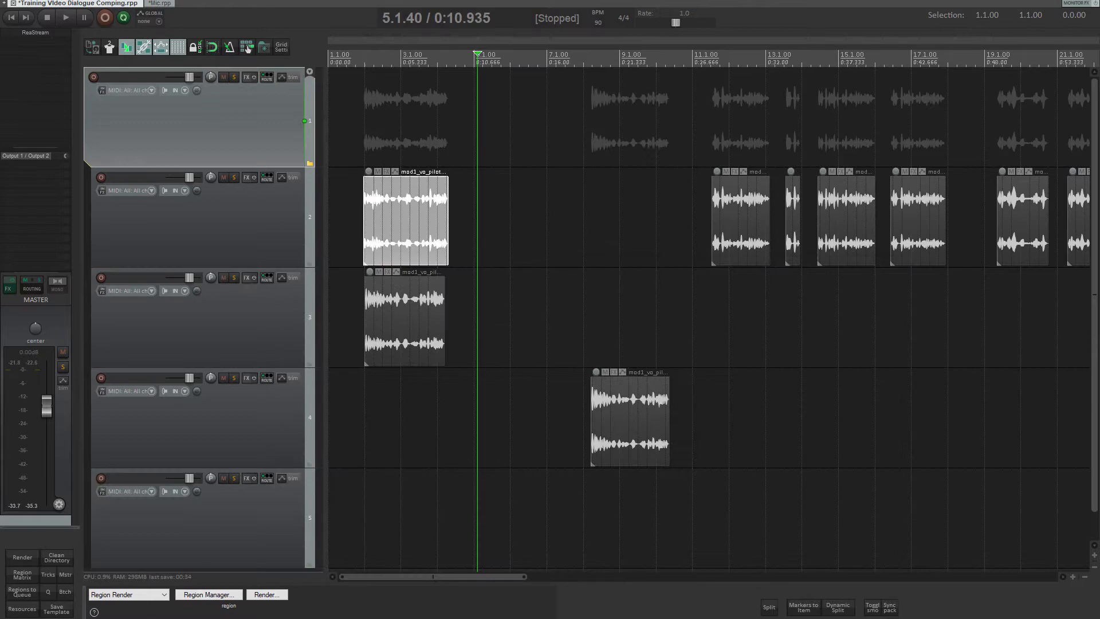
- Undo the manual moves of the first three slices
{"action": "key", "text": "ctrl+z"}
{"action": "key", "text": "ctrl+z"}
{"action": "key", "text": "ctrl+z"}
{"action": "key", "text": "ctrl+z"}
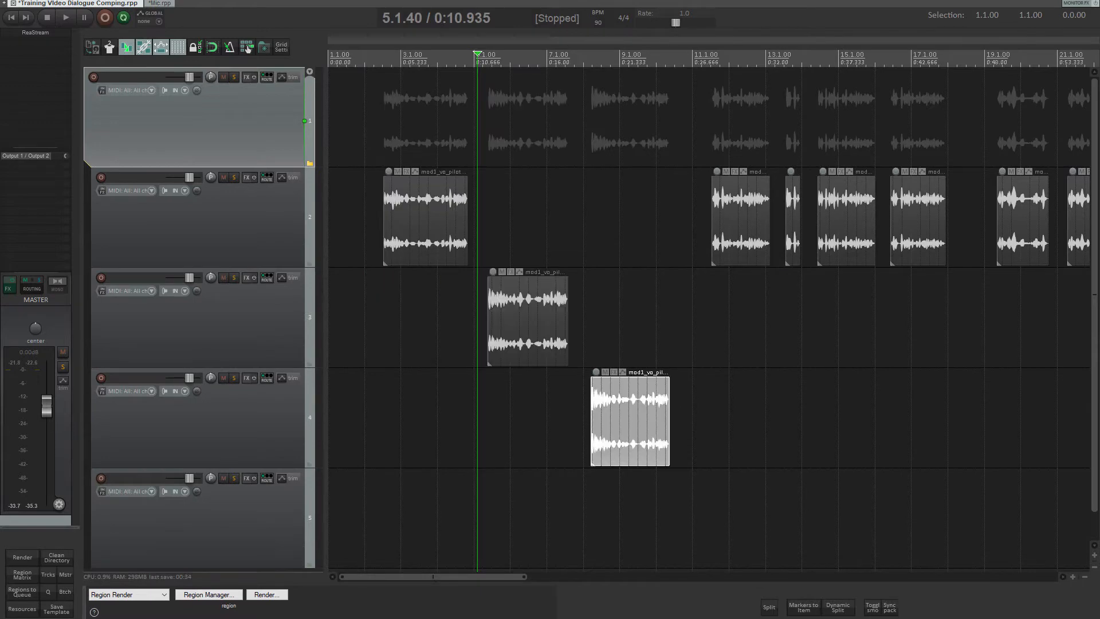
- Stack the first three slices on tracks 2 to 4 at bar 2 with the Speed Comp action
{"action": "left_click", "coordinate": [365, 183]}
{"action": "scroll", "coordinate": [365, 182], "scroll_direction": "up", "scroll_amount": 3}
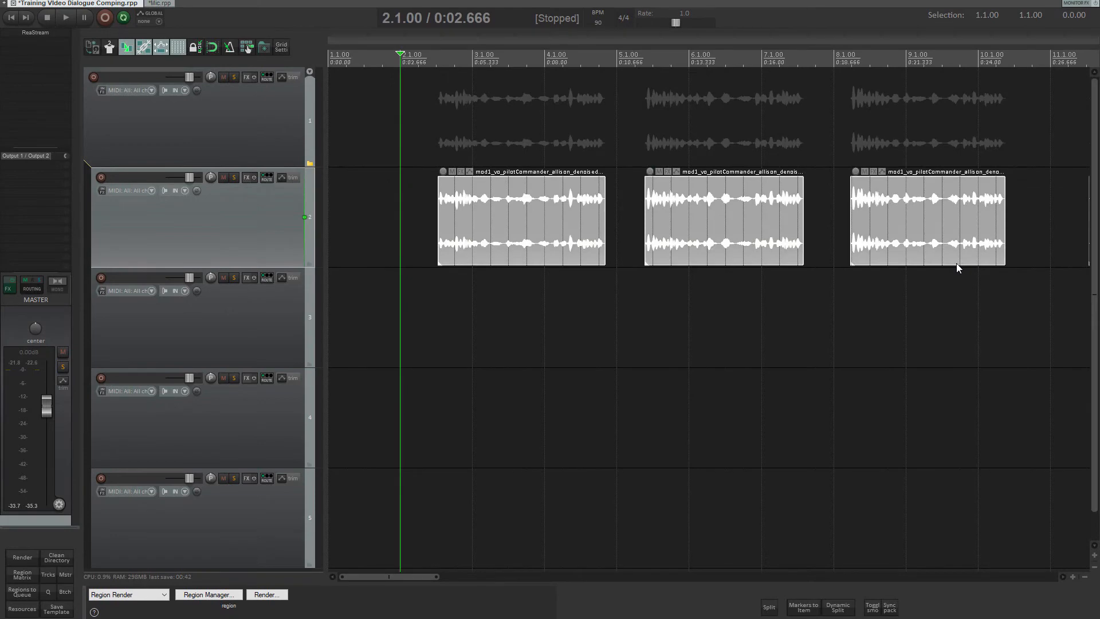
{"action": "scroll", "coordinate": [462, 221], "scroll_direction": "down", "scroll_amount": 2}
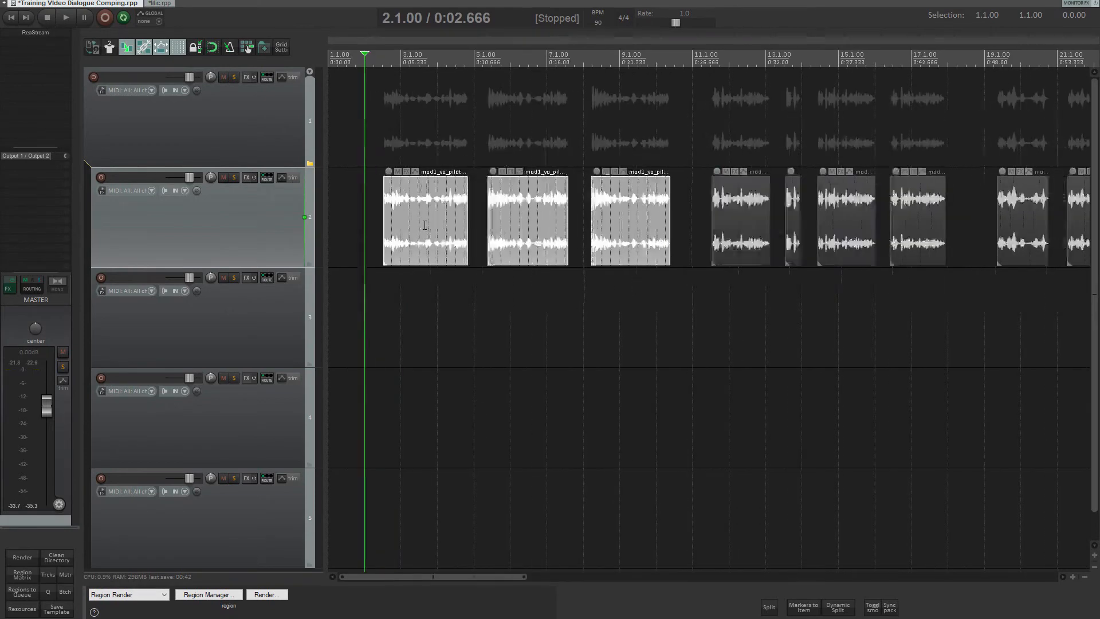
{"action": "key", "text": "e"}
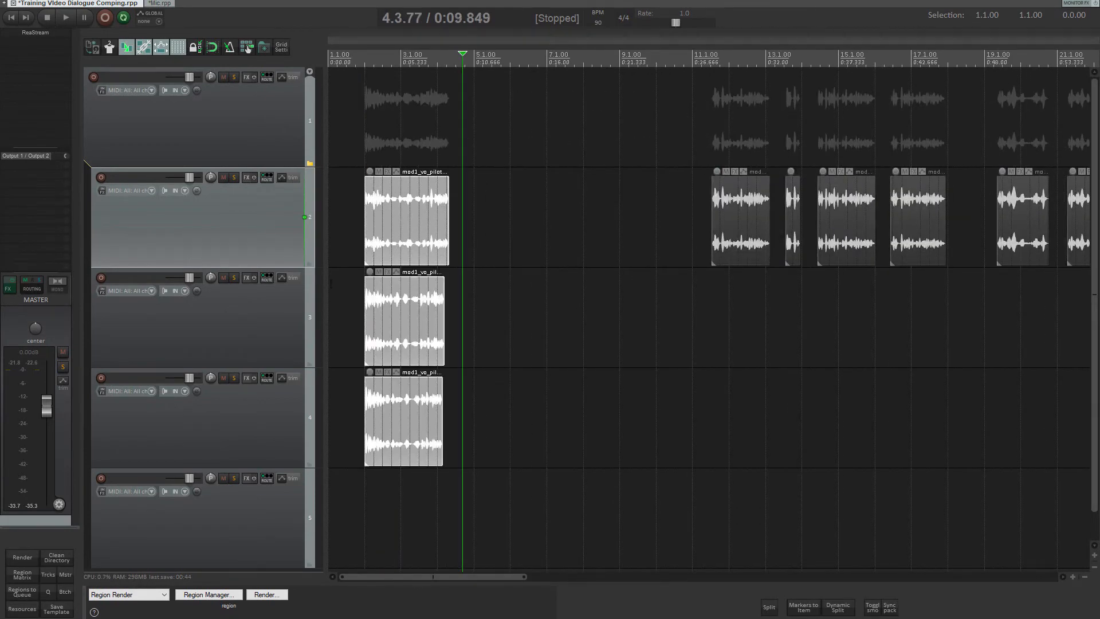
- Delete the very short slice near bar 13 and stack the second phrase's three takes with Speed Comp
{"action": "scroll", "coordinate": [676, 216], "scroll_direction": "down", "scroll_amount": 2}
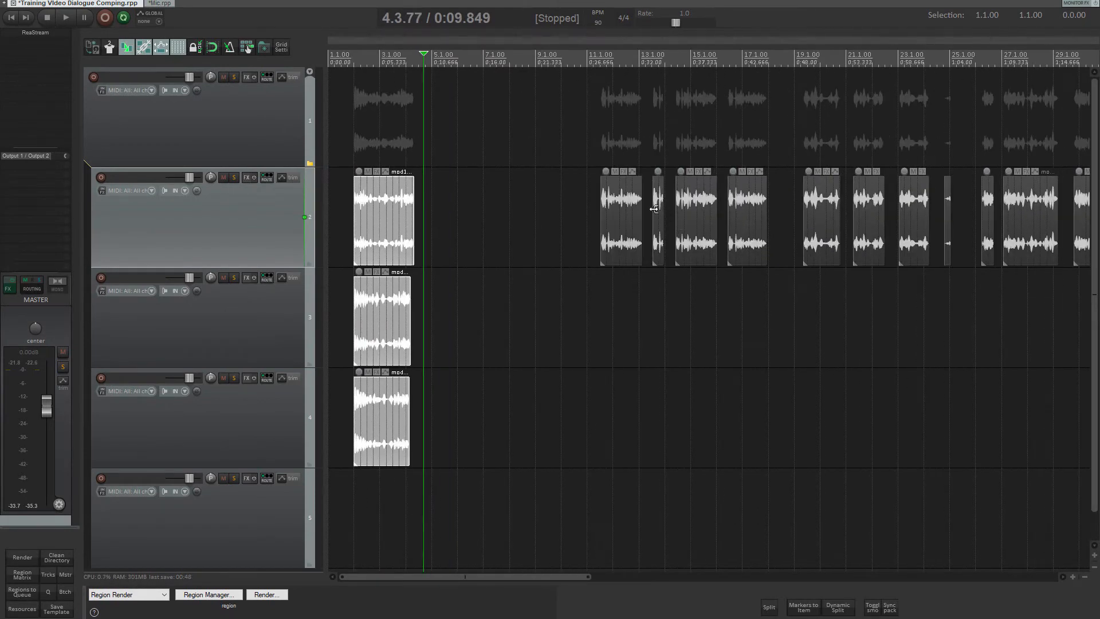
{"action": "left_click", "coordinate": [655, 209]}
{"action": "key", "text": "Delete"}
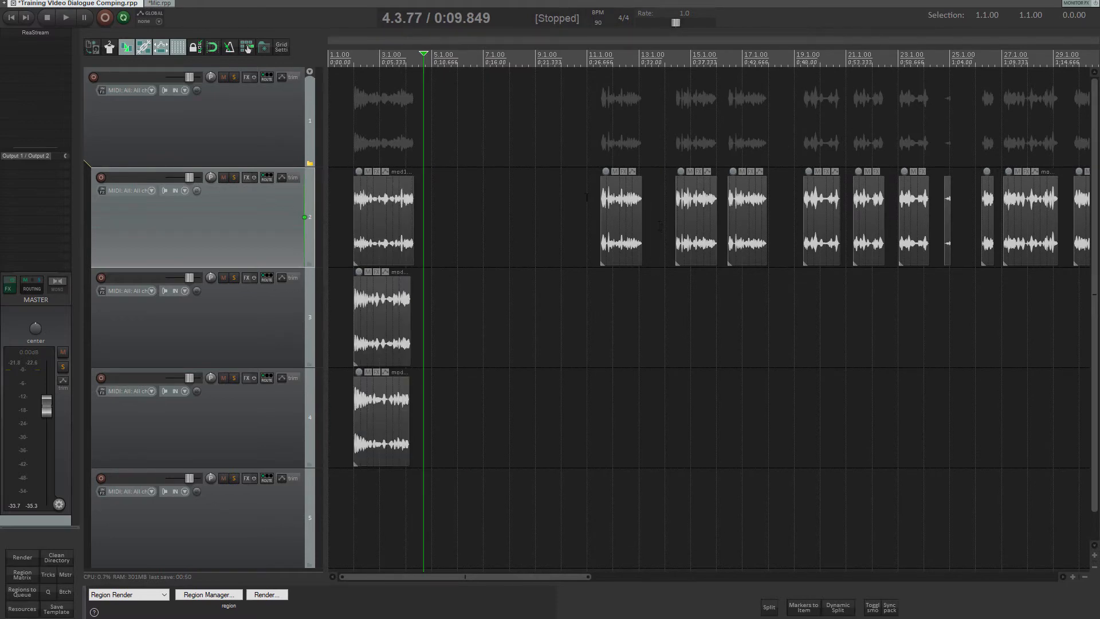
{"action": "left_click_drag", "start_coordinate": [586, 197], "coordinate": [740, 229]}
{"action": "key", "text": "e"}
{"action": "scroll", "coordinate": [676, 251], "scroll_direction": "down", "scroll_amount": 2}
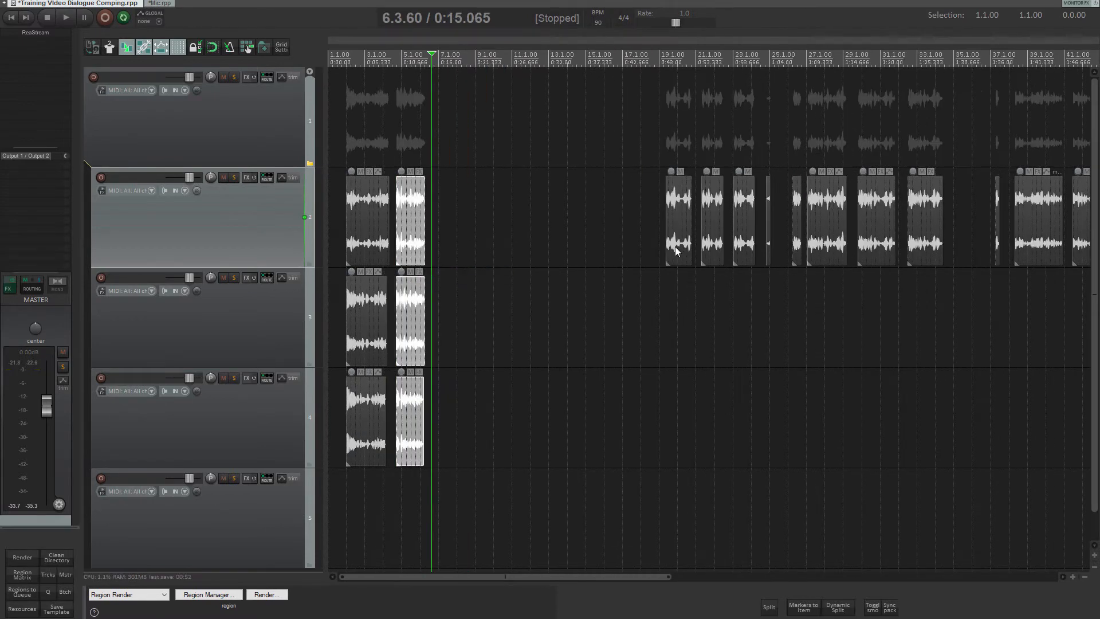
- Stack the takes of the third and fourth phrases with Speed Comp, deleting the stray short slices between bars 25 and 37
{"action": "left_click_drag", "start_coordinate": [661, 208], "coordinate": [953, 237]}
{"action": "key", "text": "e"}
{"action": "key", "text": "Delete"}
{"action": "key", "text": "e"}
{"action": "scroll", "coordinate": [953, 236], "scroll_direction": "right", "scroll_amount": 5}
{"action": "left_click_drag", "start_coordinate": [757, 219], "coordinate": [757, 219]}
{"action": "scroll", "coordinate": [726, 237], "scroll_direction": "down", "scroll_amount": 4}
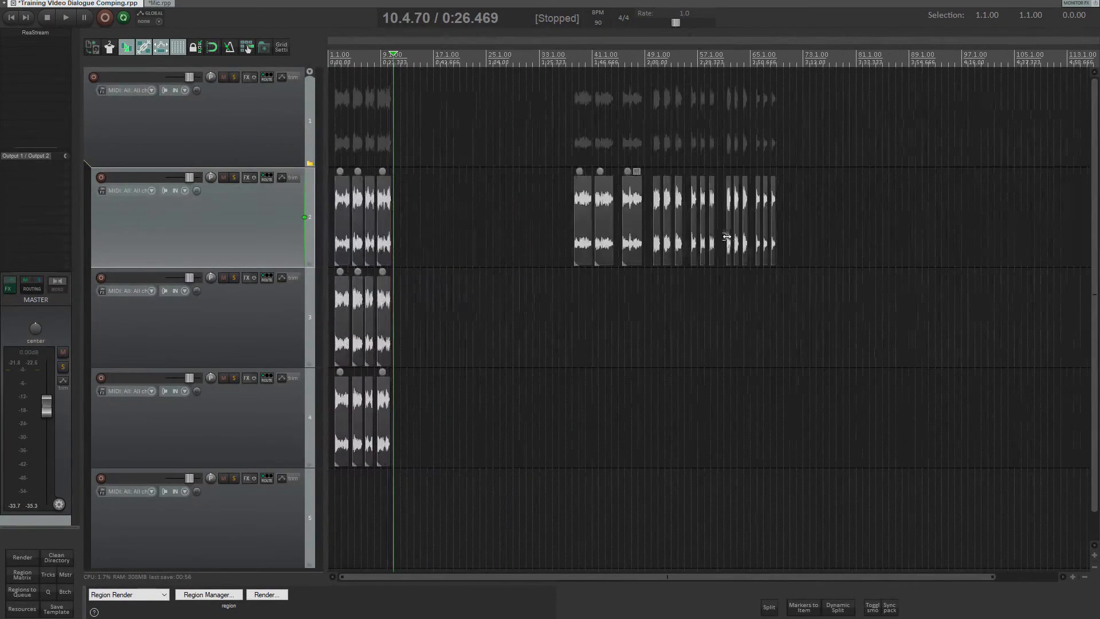
- Stack the takes of all remaining phrases on tracks 2 to 4 with the Speed Comp action
{"action": "left_click_drag", "start_coordinate": [583, 221], "coordinate": [789, 246]}
{"action": "key", "text": "e"}
{"action": "key", "text": "e"}
{"action": "key", "text": "e"}
{"action": "key", "text": "e"}
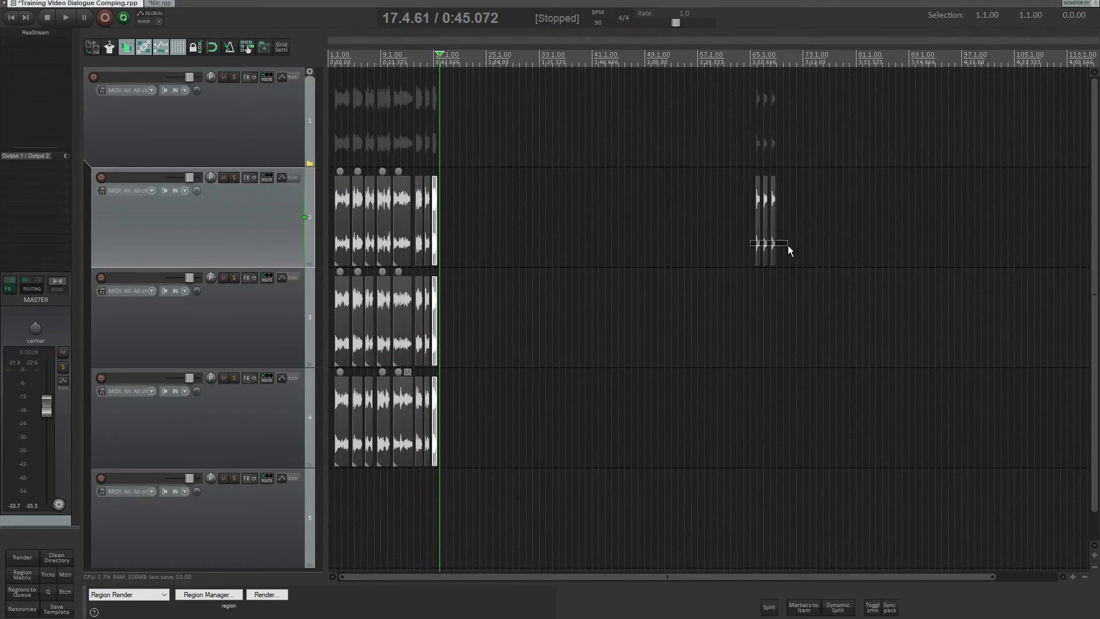
{"action": "key", "text": "e"}
{"action": "scroll", "coordinate": [407, 310], "scroll_direction": "up", "scroll_amount": 6}
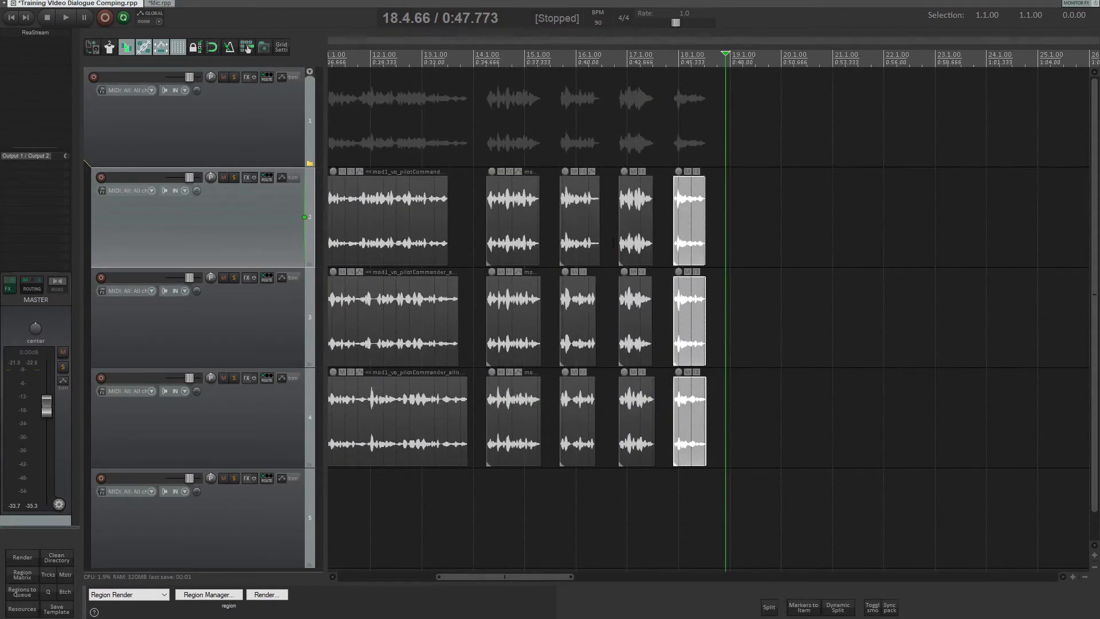
- Return the edit cursor to the project start and delete the empty track 5
{"action": "key", "text": "Home"}
{"action": "scroll", "coordinate": [746, 264], "scroll_direction": "down", "scroll_amount": 5}
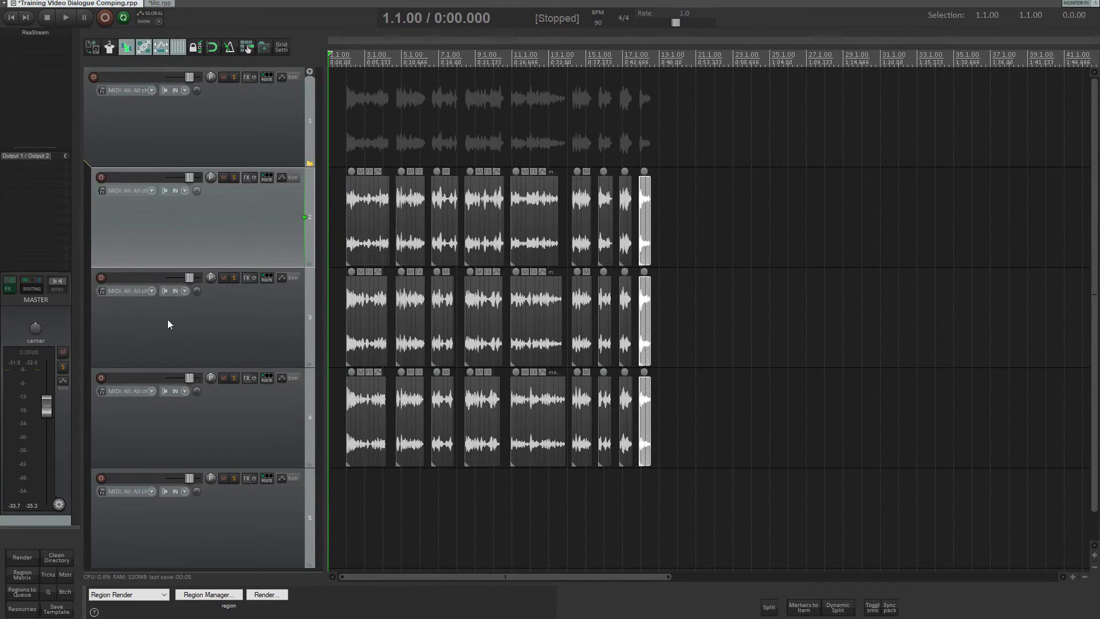
{"action": "scroll", "coordinate": [207, 346], "scroll_direction": "down", "scroll_amount": 1}
{"action": "left_click", "coordinate": [266, 500]}
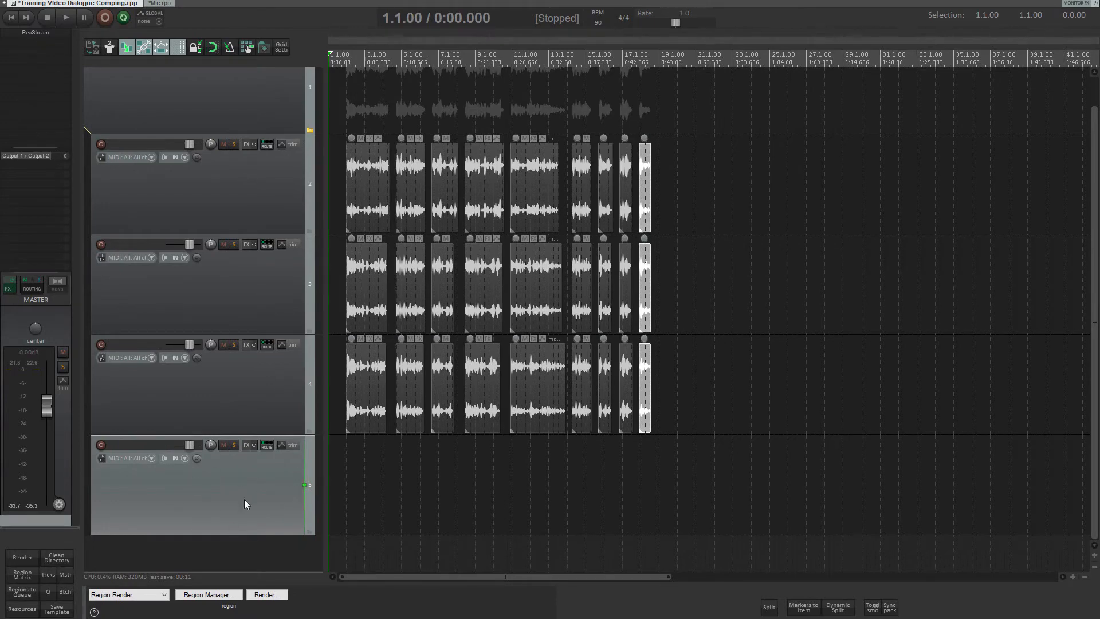
{"action": "key", "text": "Delete"}
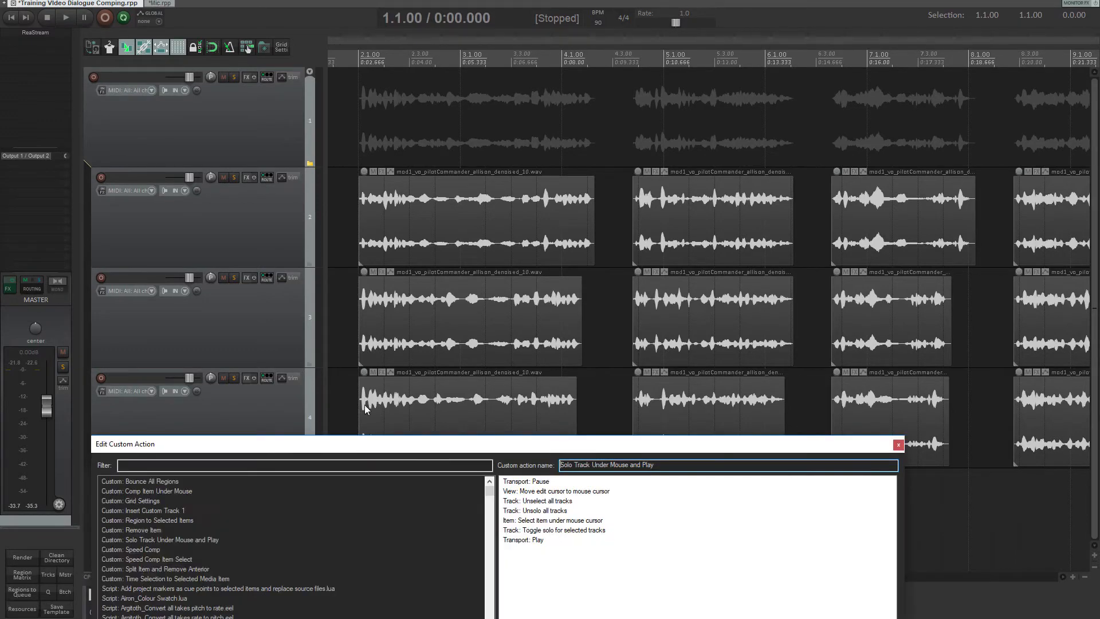
- Review the pause, move edit cursor, unsolo and select item commands in the Solo Track Under Mouse and Play custom action
{"action": "left_click_drag", "start_coordinate": [423, 450], "coordinate": [467, 456]}
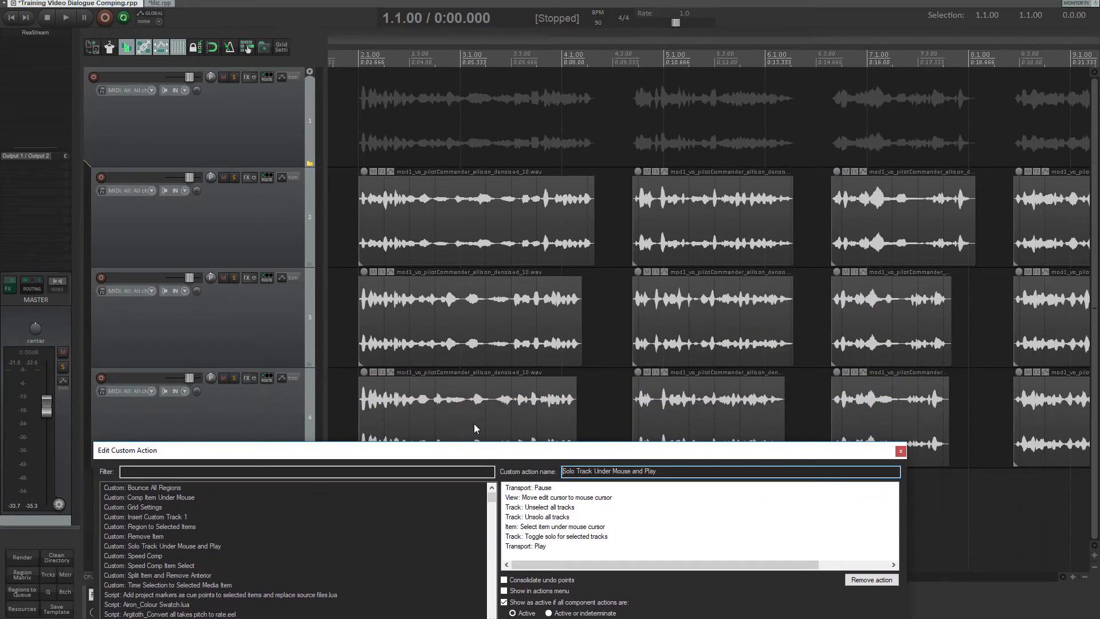
{"action": "left_click", "coordinate": [532, 490]}
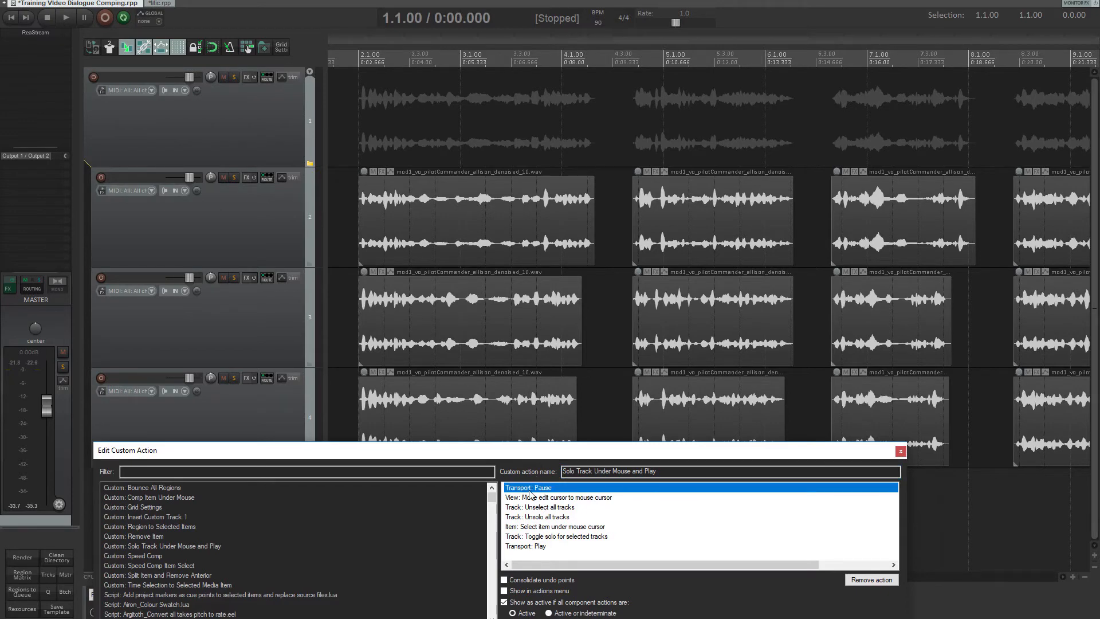
{"action": "left_click", "coordinate": [565, 499]}
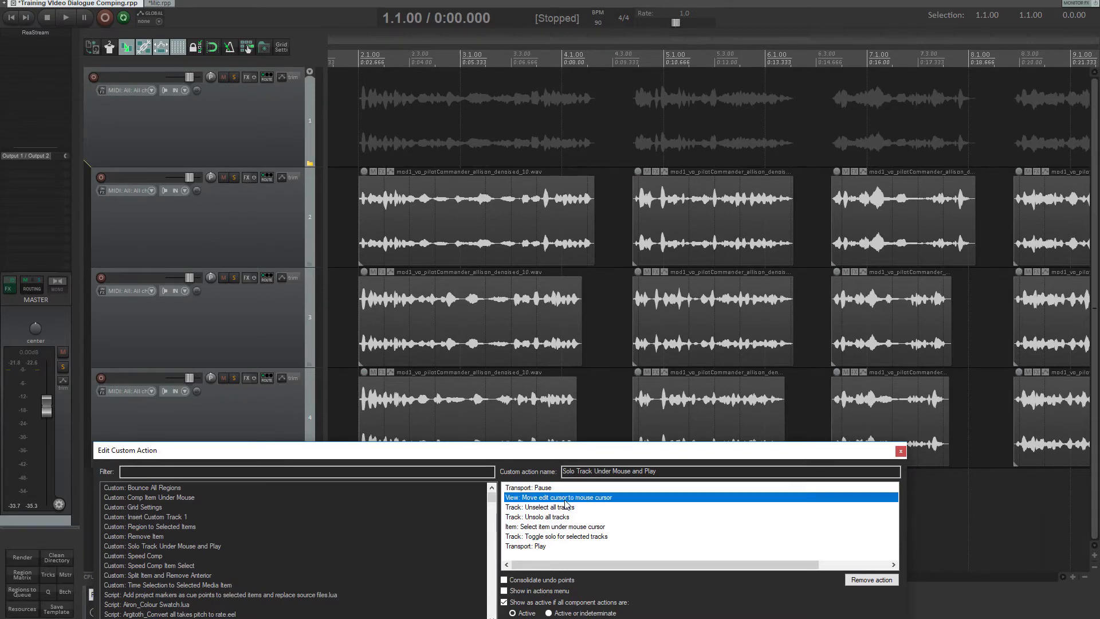
{"action": "left_click", "coordinate": [664, 164]}
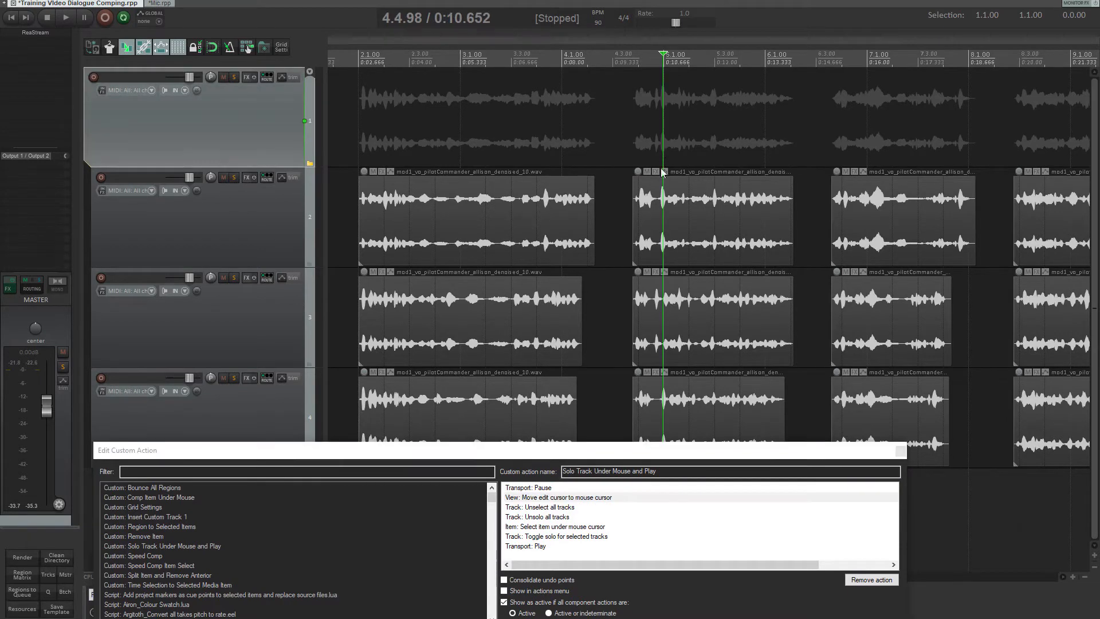
{"action": "left_click", "coordinate": [564, 517]}
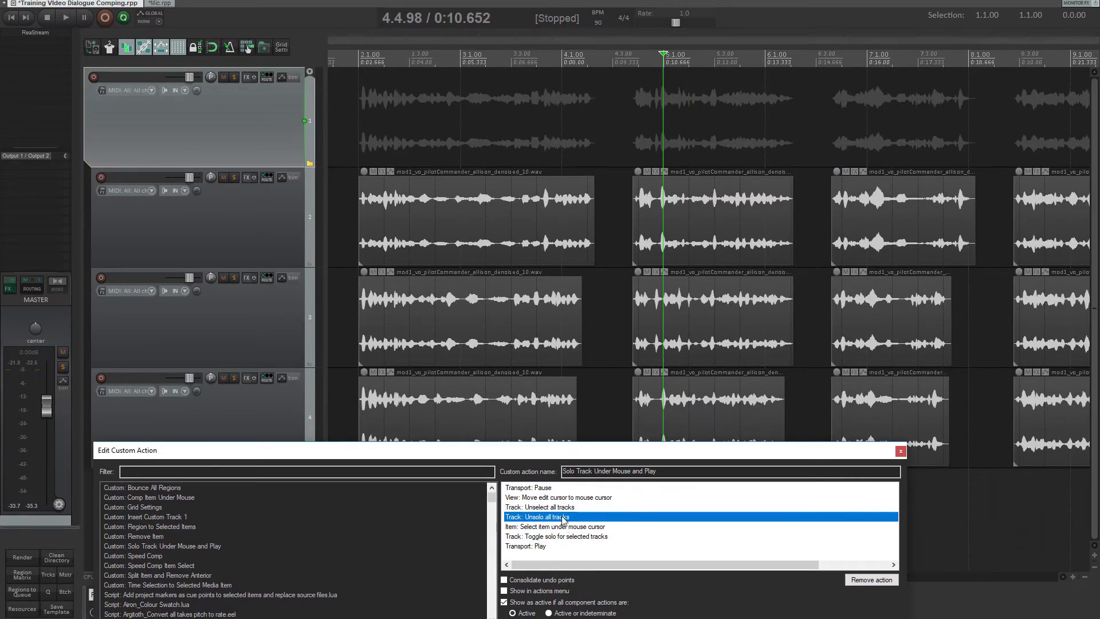
{"action": "left_click", "coordinate": [588, 527]}
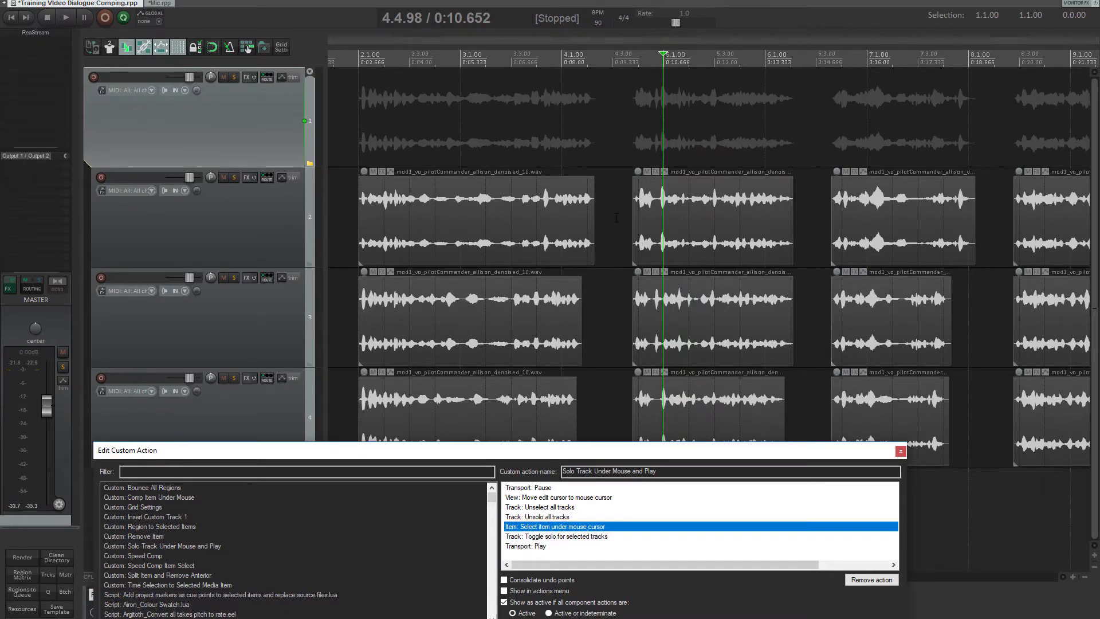
- Place the edit cursor in the gap between the first two phrases on tracks 2, 3 and 4 to compare track selection
{"action": "left_click", "coordinate": [617, 217]}
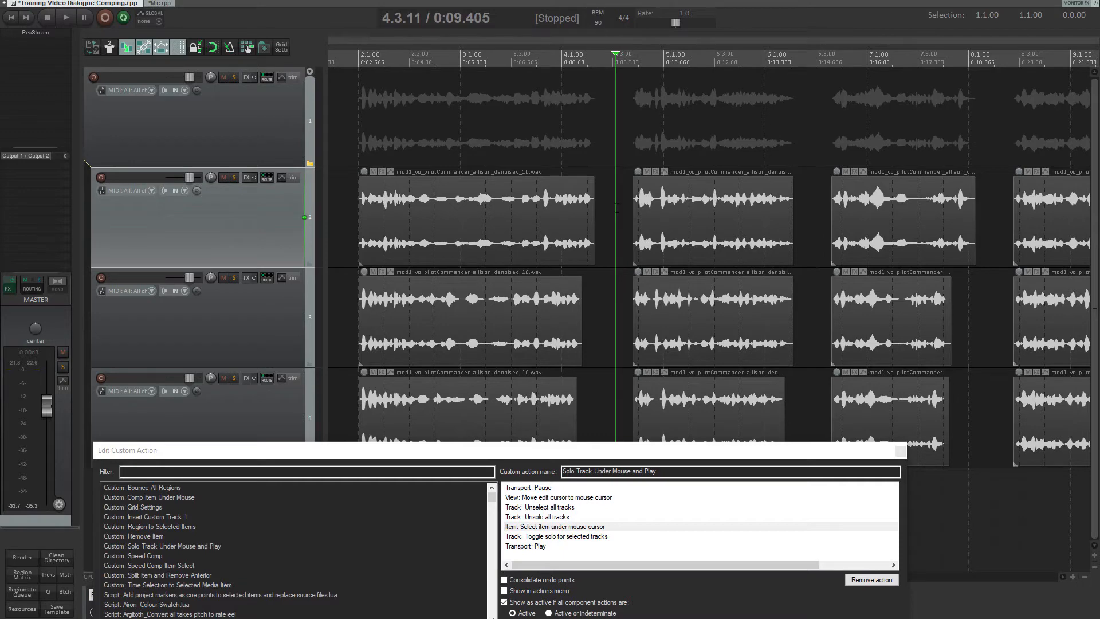
{"action": "left_click", "coordinate": [612, 321]}
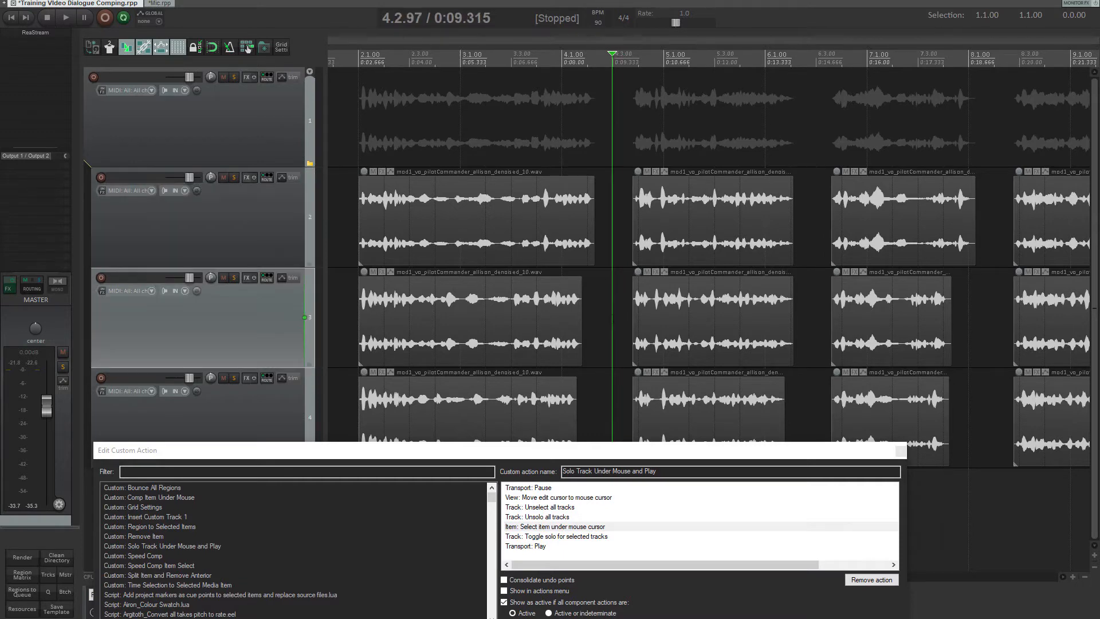
{"action": "left_click", "coordinate": [607, 404]}
{"action": "left_click", "coordinate": [598, 321]}
{"action": "left_click", "coordinate": [605, 224]}
{"action": "left_click", "coordinate": [613, 216]}
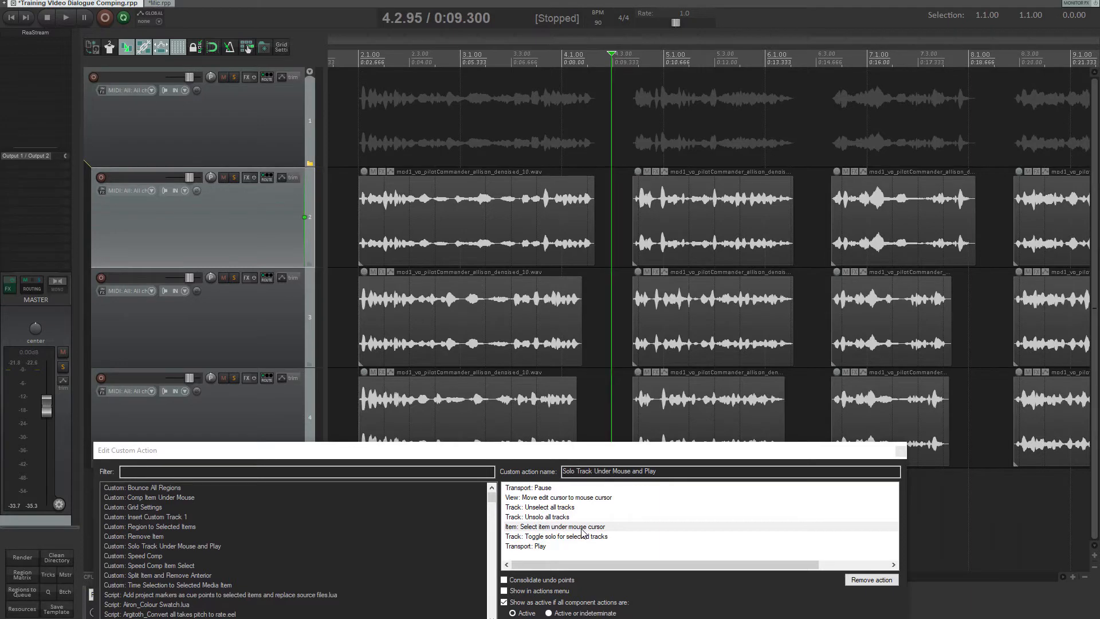
- Review the toggle solo and play commands, recheck the custom action's command order, and close its editor without saving
{"action": "left_click", "coordinate": [566, 538]}
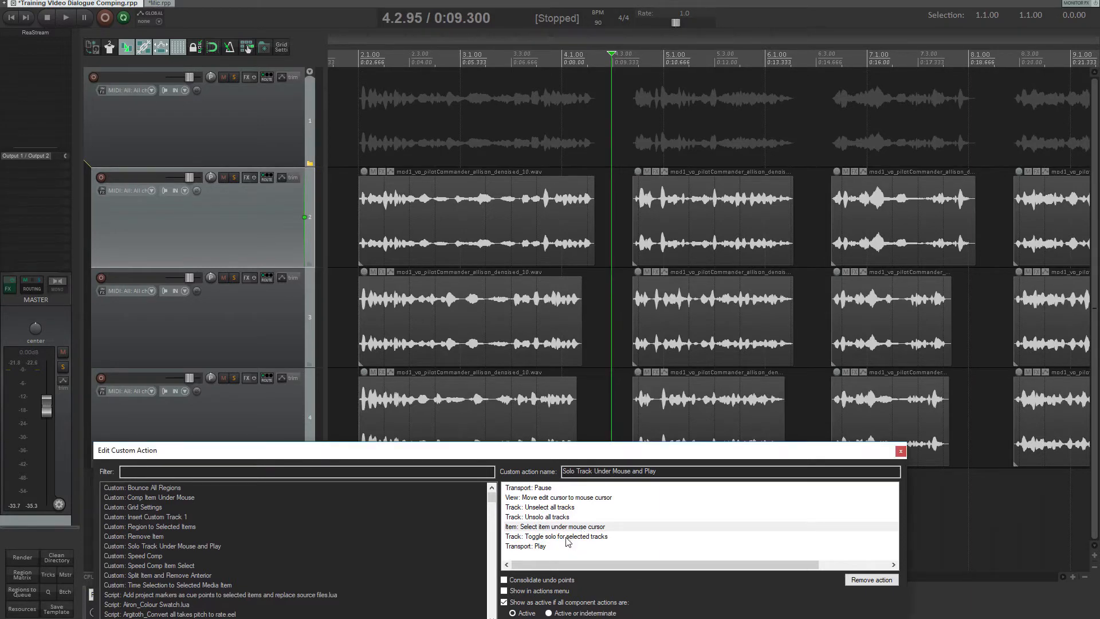
{"action": "left_click", "coordinate": [567, 538]}
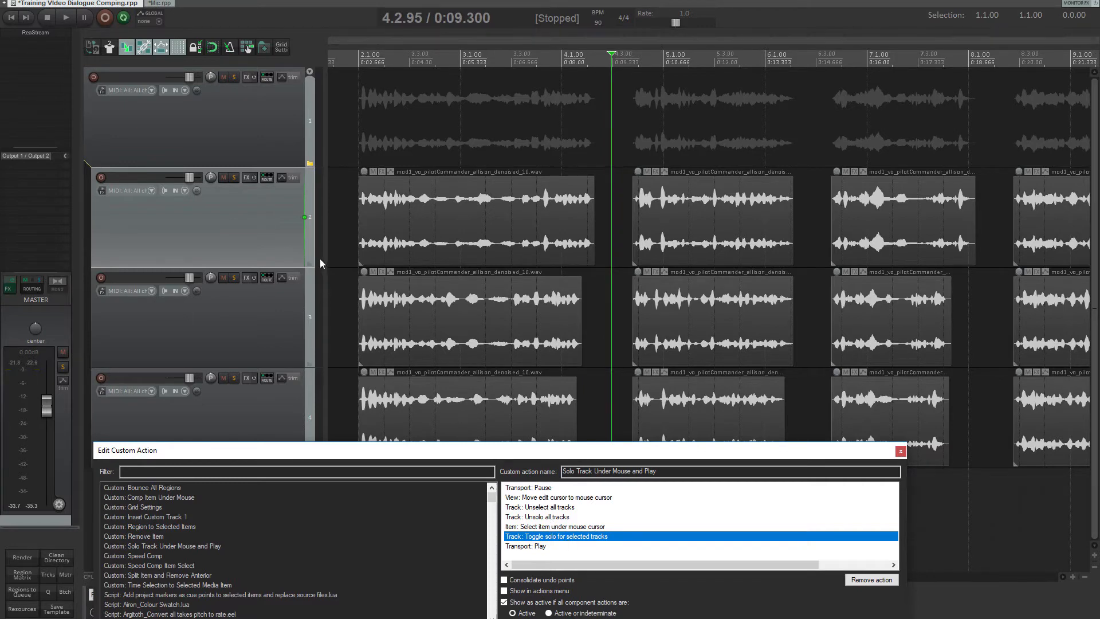
{"action": "left_click", "coordinate": [551, 547]}
{"action": "left_click", "coordinate": [559, 488]}
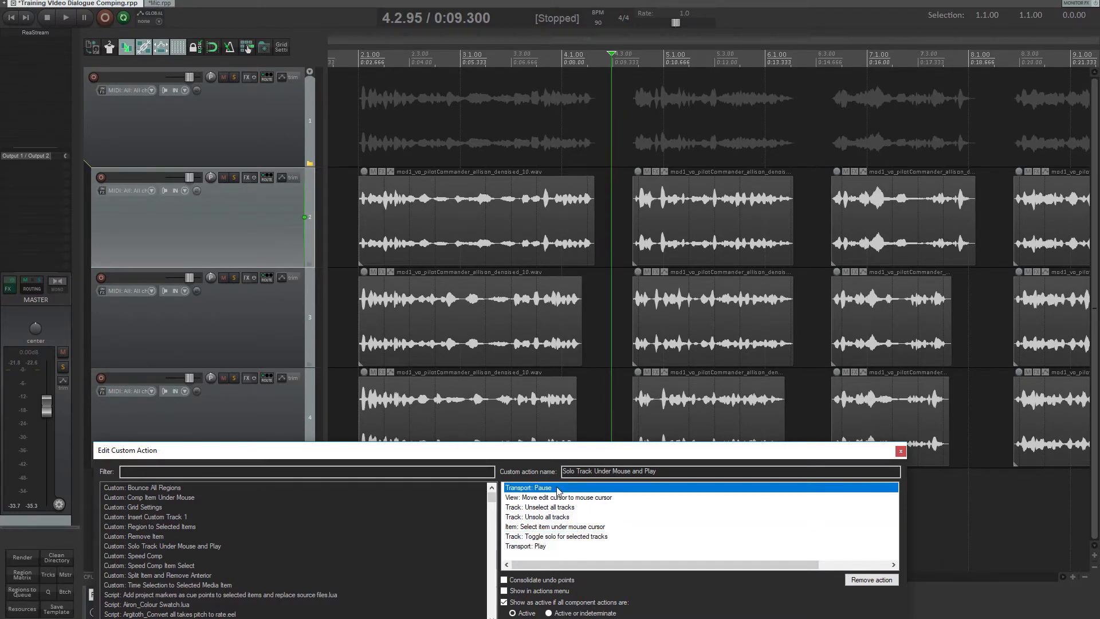
{"action": "left_click", "coordinate": [540, 549]}
{"action": "left_click", "coordinate": [556, 491]}
{"action": "left_click", "coordinate": [572, 499]}
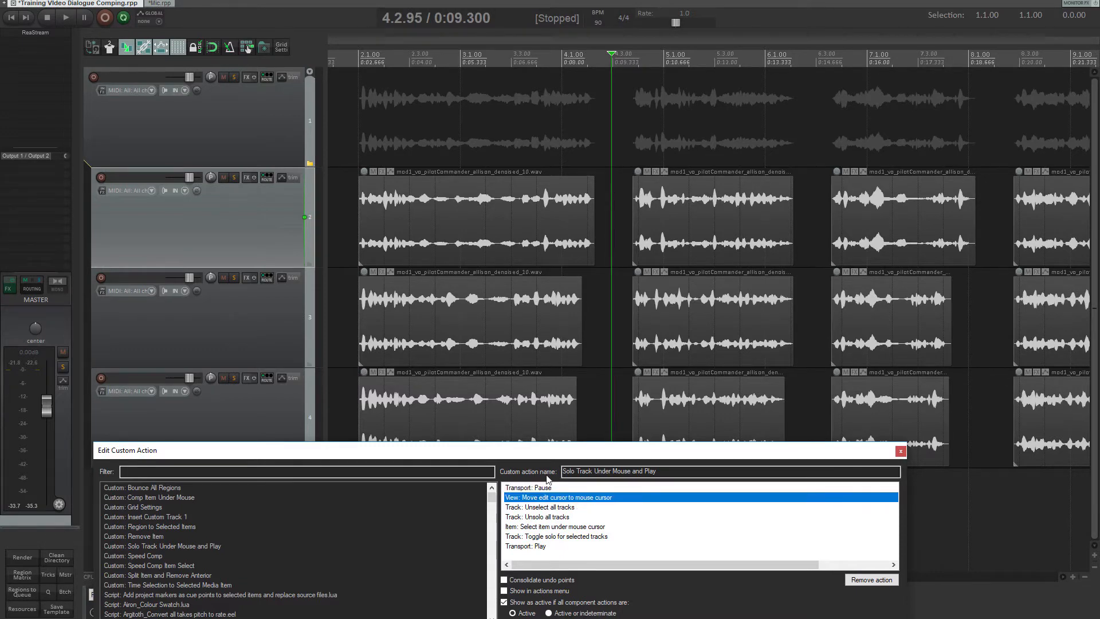
{"action": "left_click", "coordinate": [561, 508]}
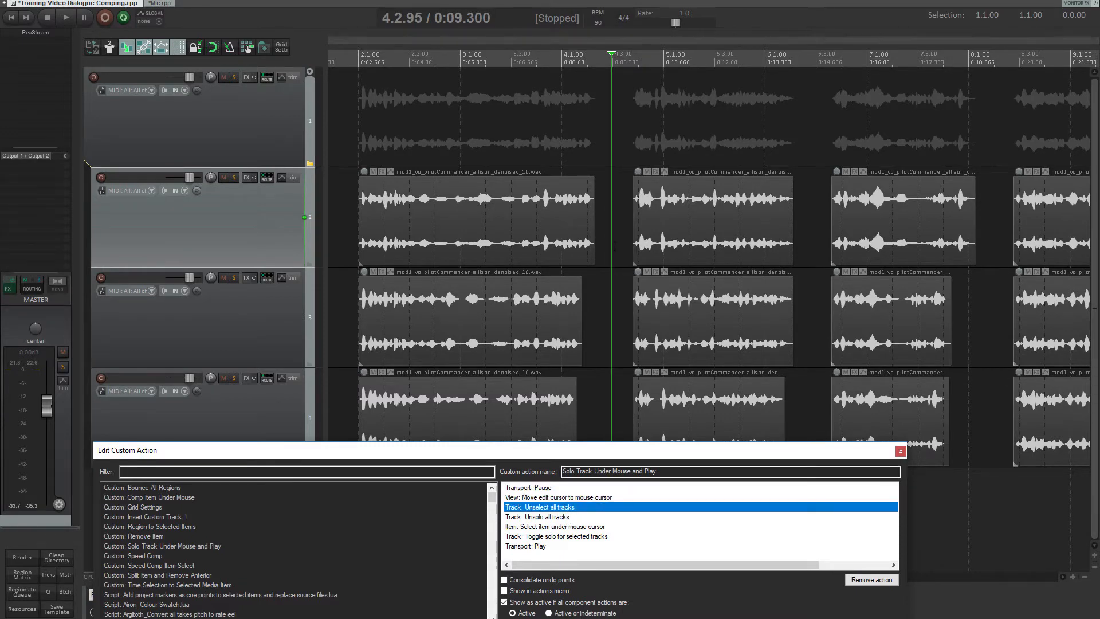
{"action": "left_click", "coordinate": [562, 518]}
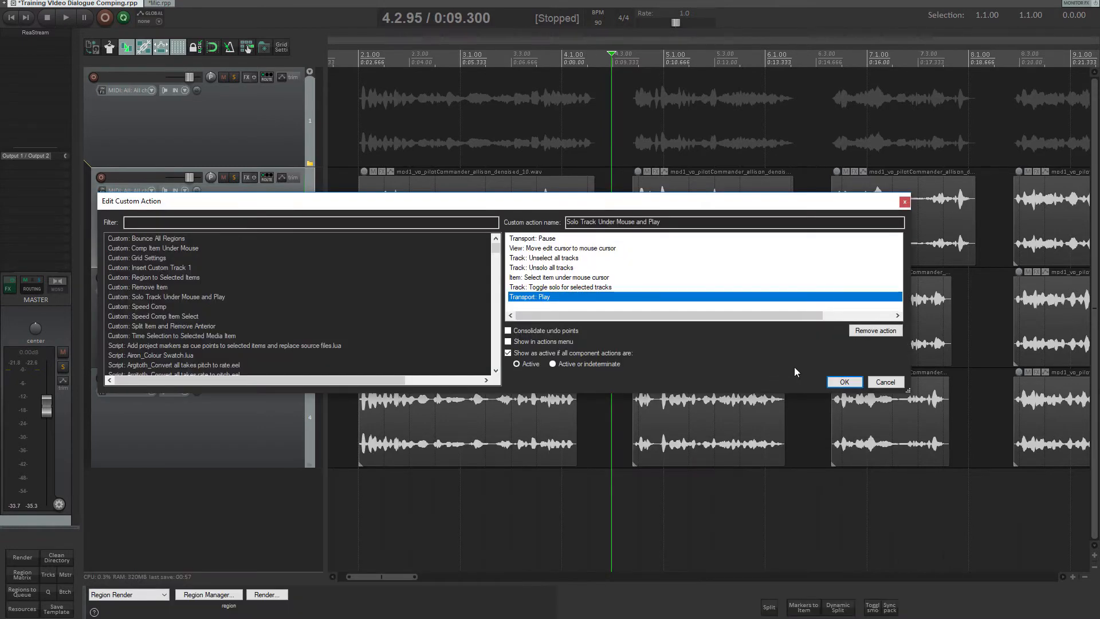
{"action": "left_click", "coordinate": [885, 382]}
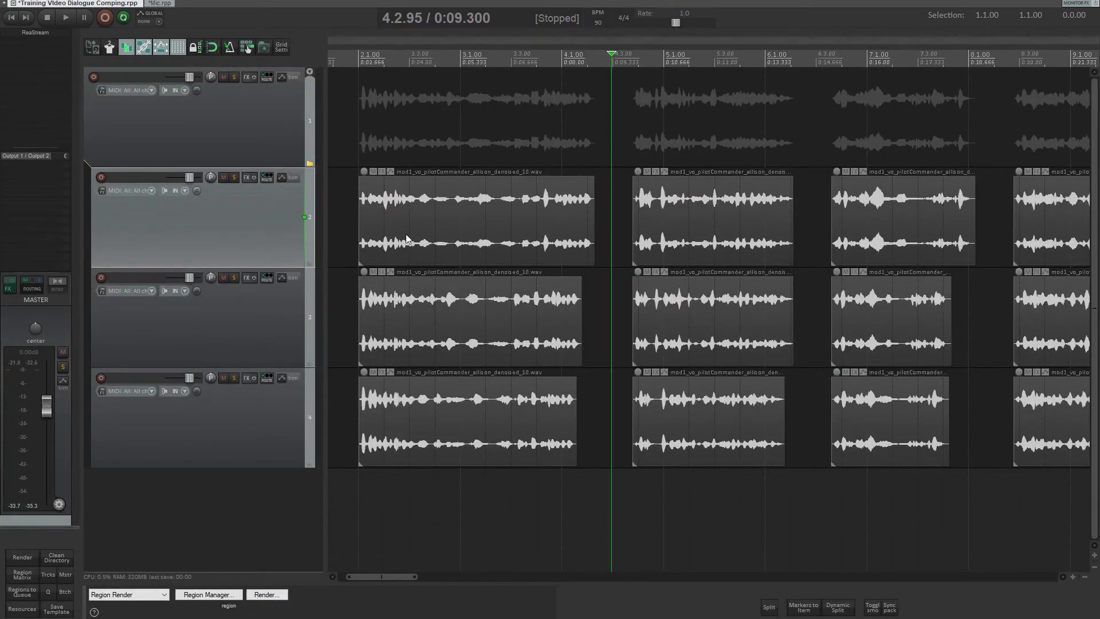
- Audition the first phrase's takes on tracks 2, 3 and 4 with Solo Track Under Mouse and Play, including from the gap after it
{"action": "left_click", "coordinate": [380, 228]}
{"action": "left_click", "coordinate": [408, 344]}
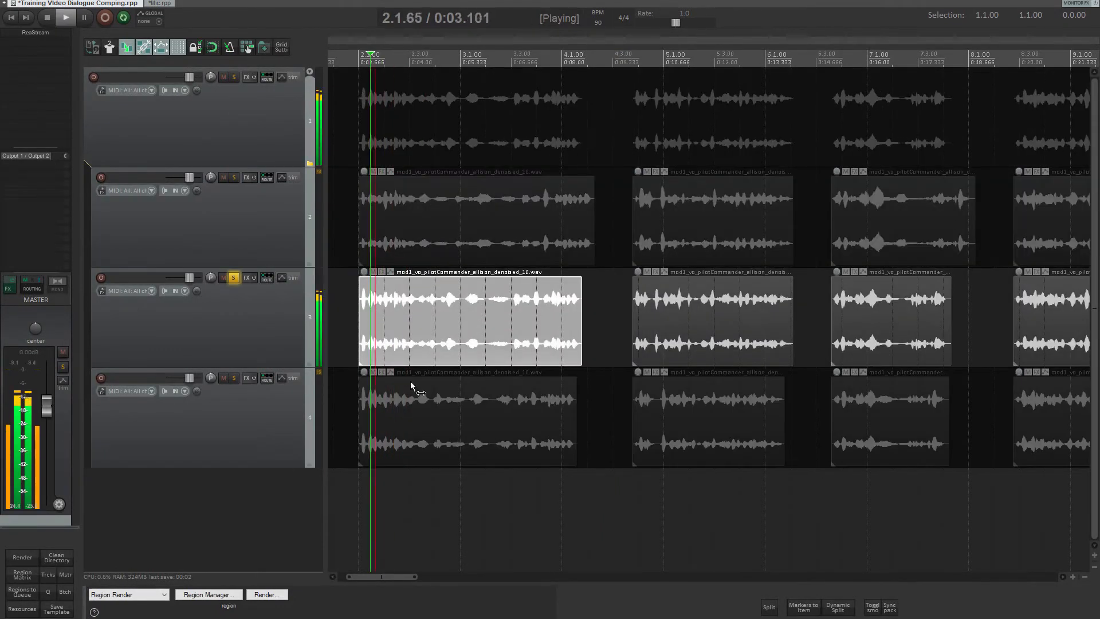
{"action": "left_click", "coordinate": [443, 405]}
{"action": "key", "text": "space"}
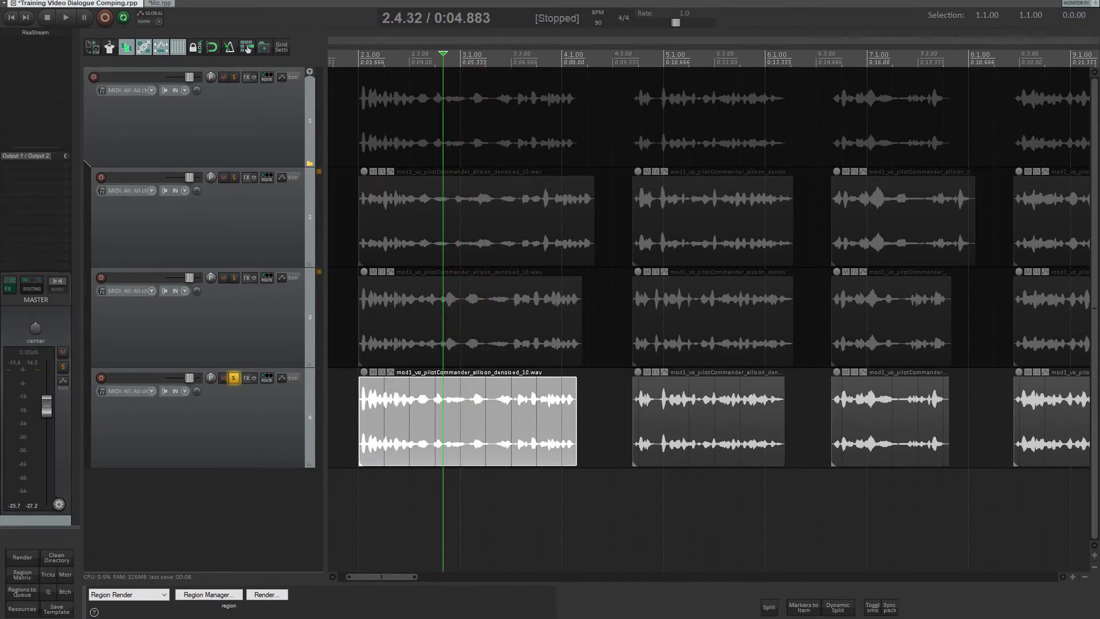
{"action": "left_click", "coordinate": [598, 303]}
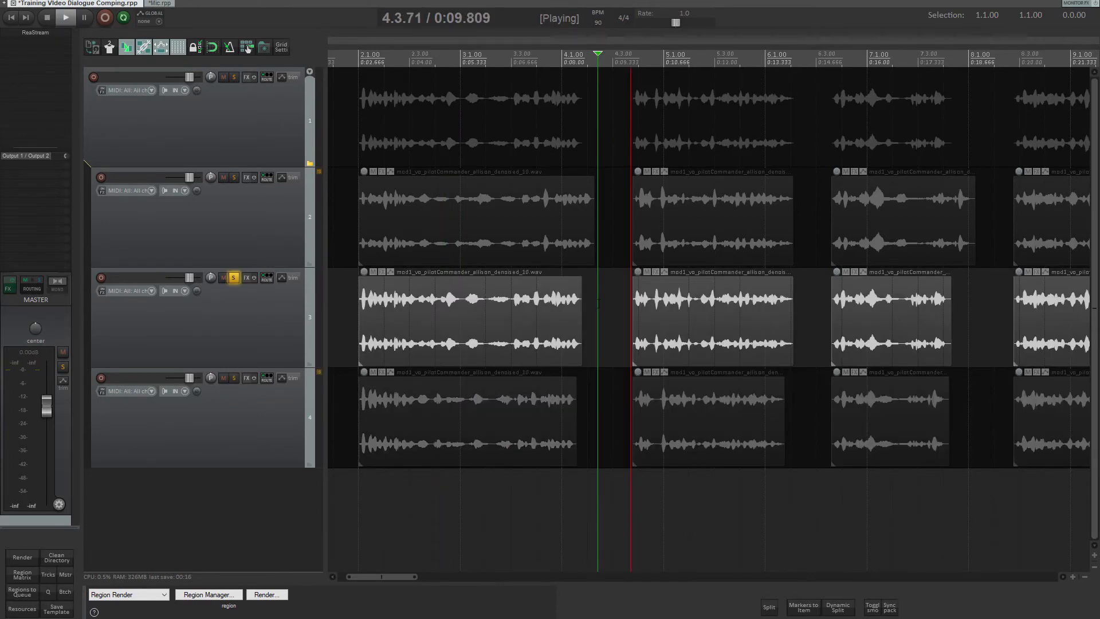
{"action": "key", "text": "space"}
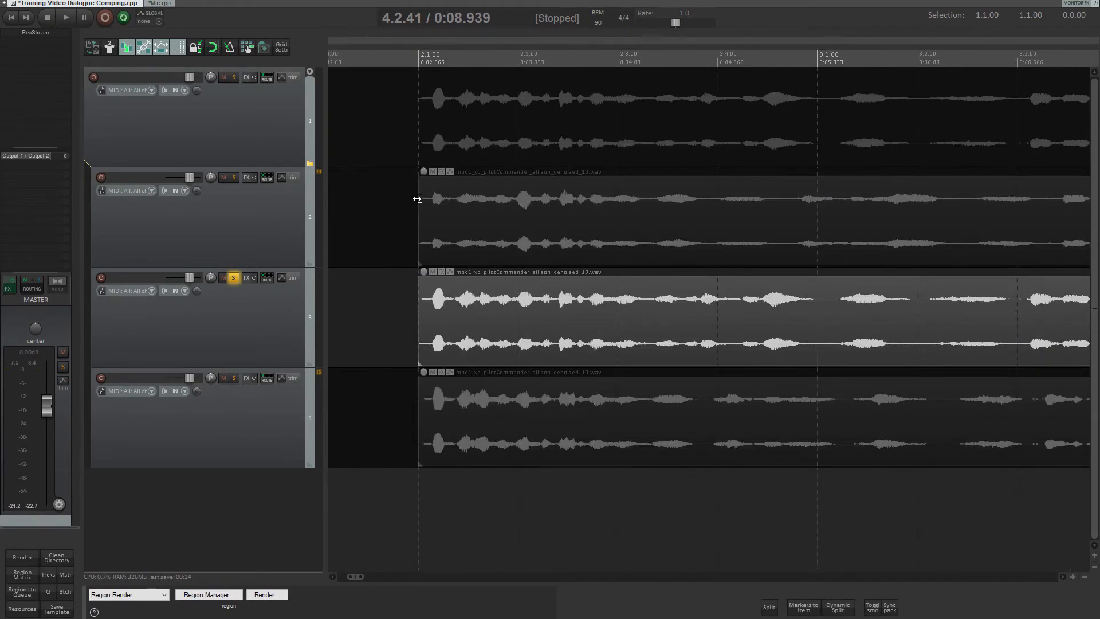
- Compare the first phrase's three takes from bar 2 by soloing each track in turn, pausing partway through track 2's take
{"action": "key", "text": "space"}
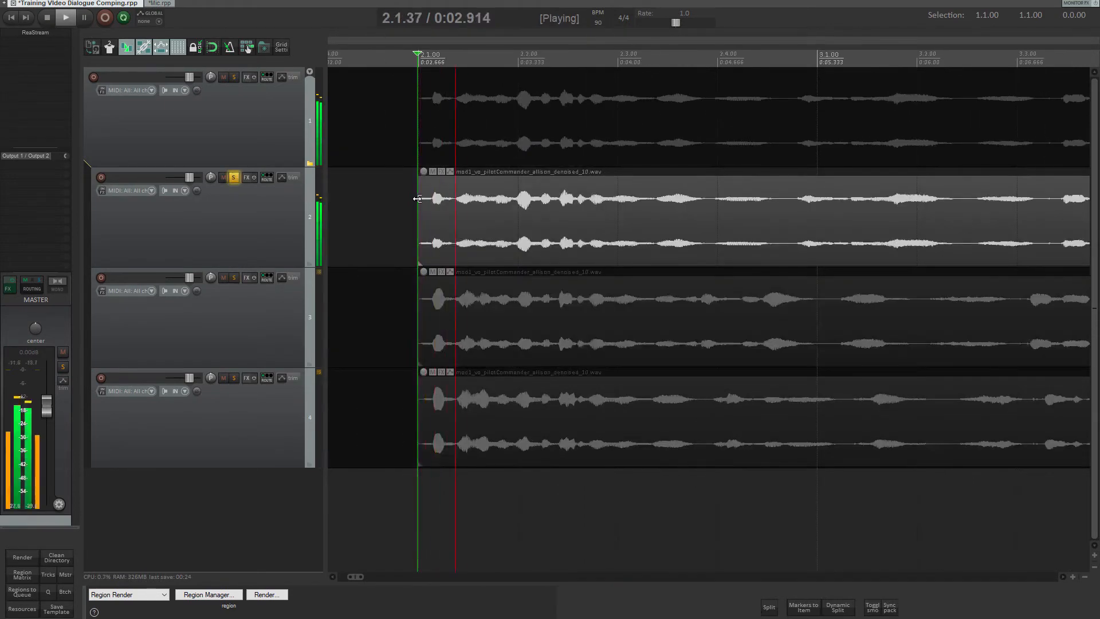
{"action": "left_click", "coordinate": [418, 301]}
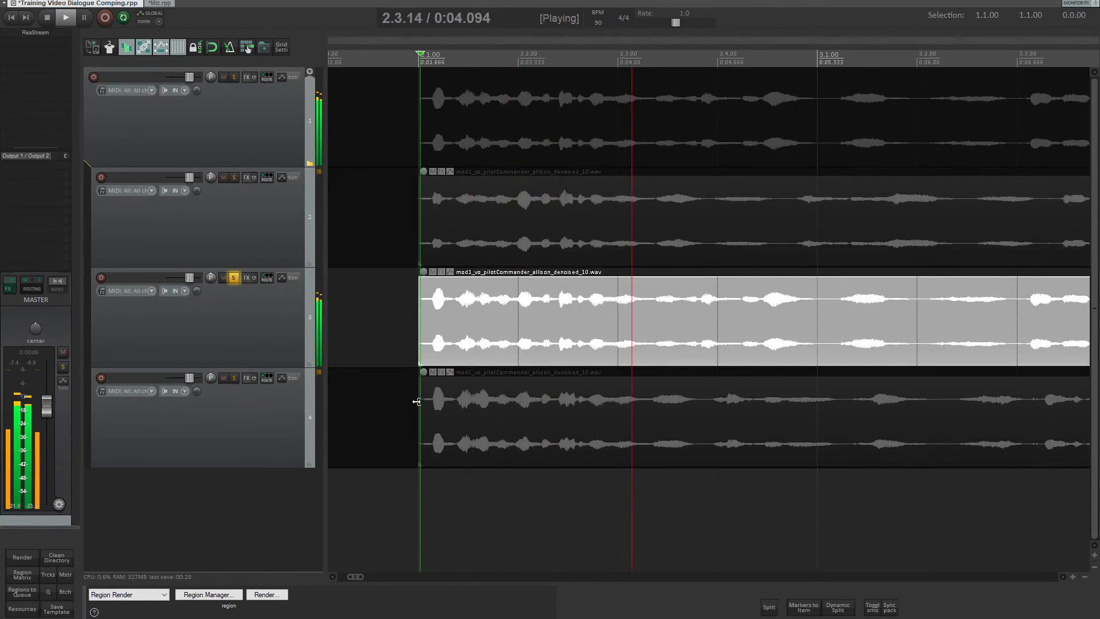
{"action": "left_click", "coordinate": [419, 401]}
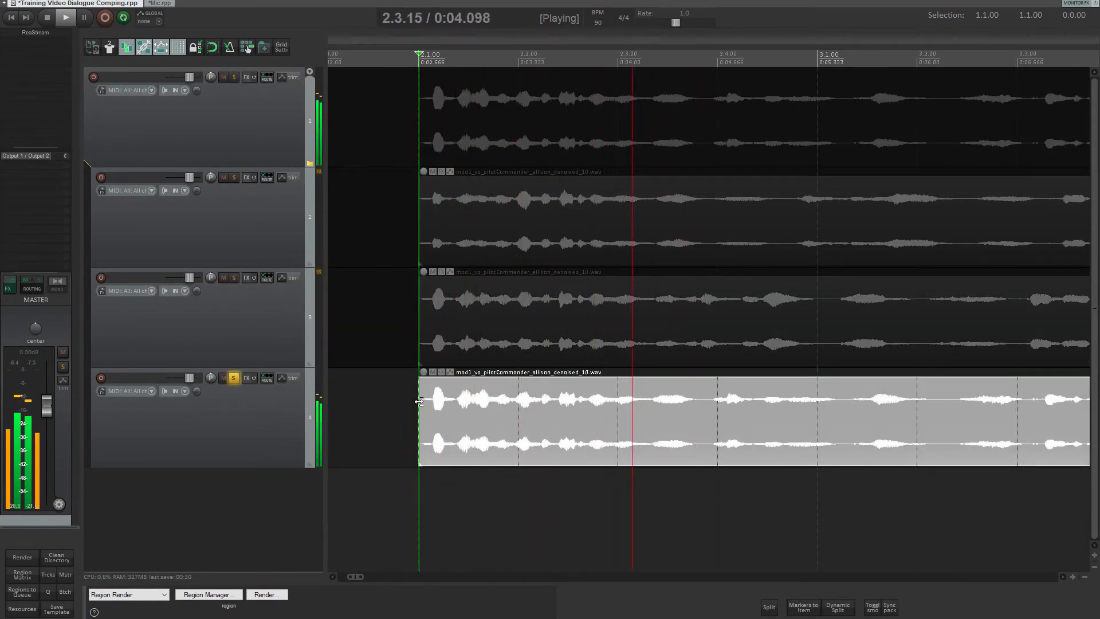
{"action": "left_click", "coordinate": [420, 295]}
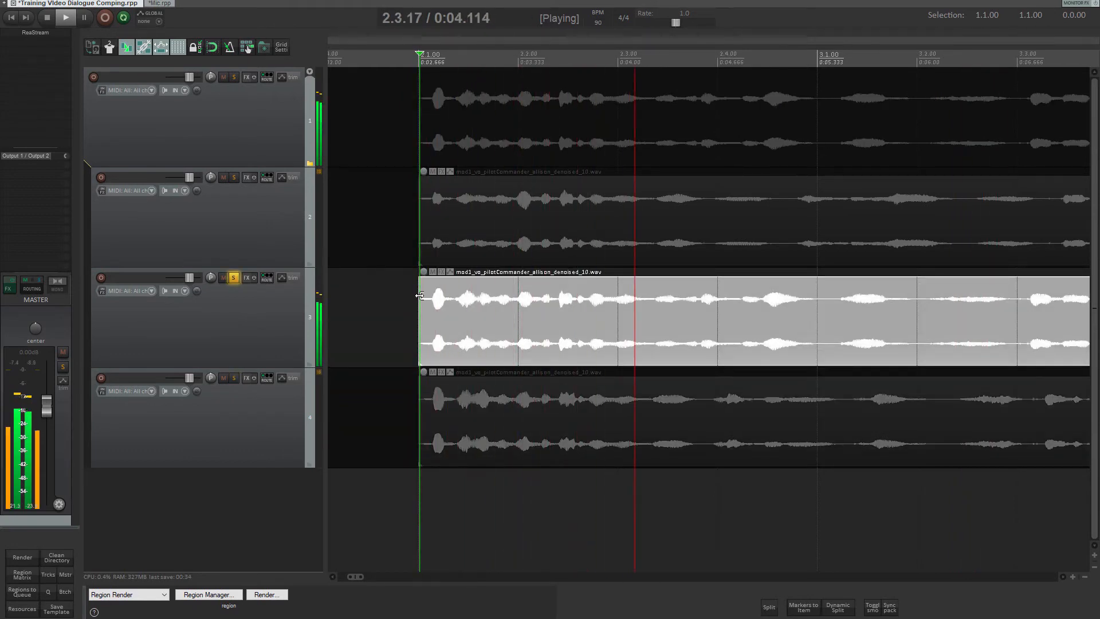
{"action": "left_click", "coordinate": [424, 205]}
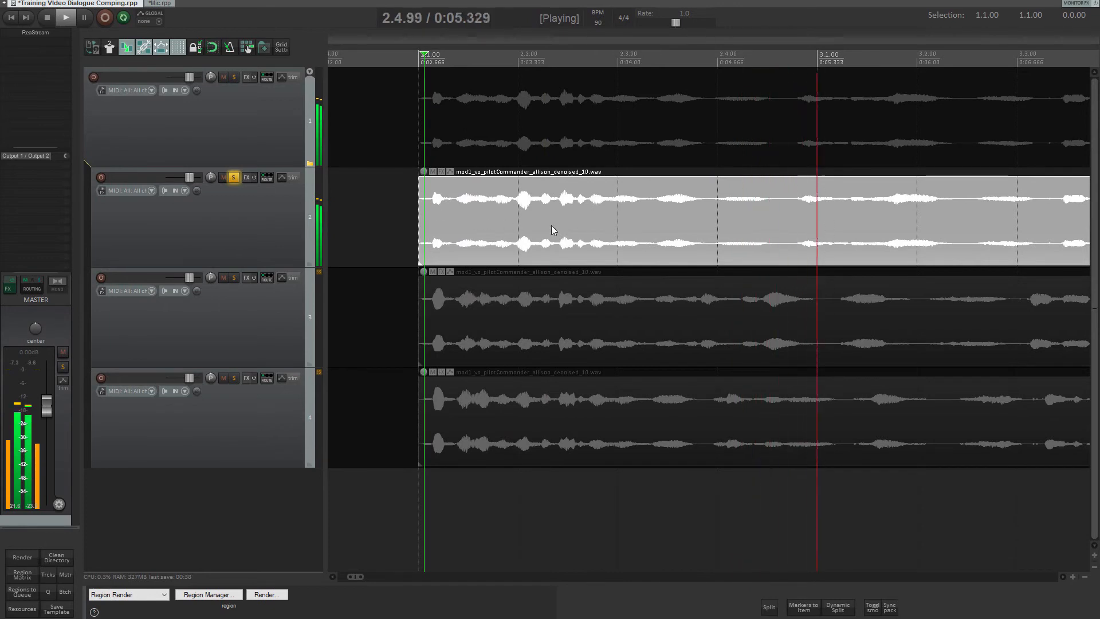
{"action": "key", "text": "ctrl+space"}
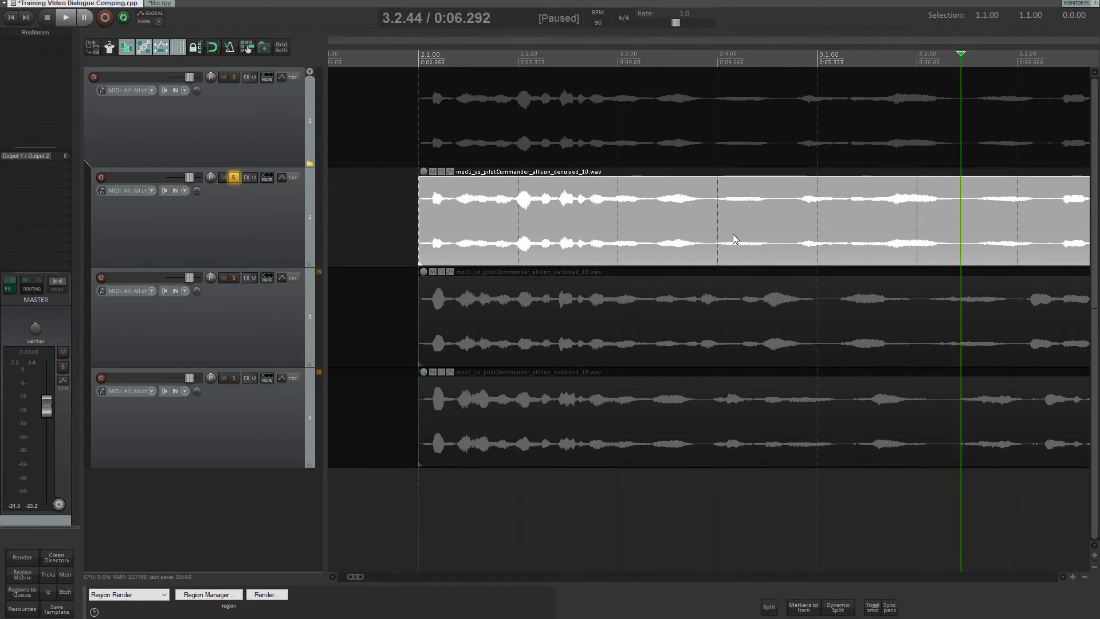
- Split the first phrase's take on track 2 at the paused position 3.2.45
{"action": "scroll", "coordinate": [734, 238], "scroll_direction": "down", "scroll_amount": 2}
{"action": "left_click", "coordinate": [802, 199]}
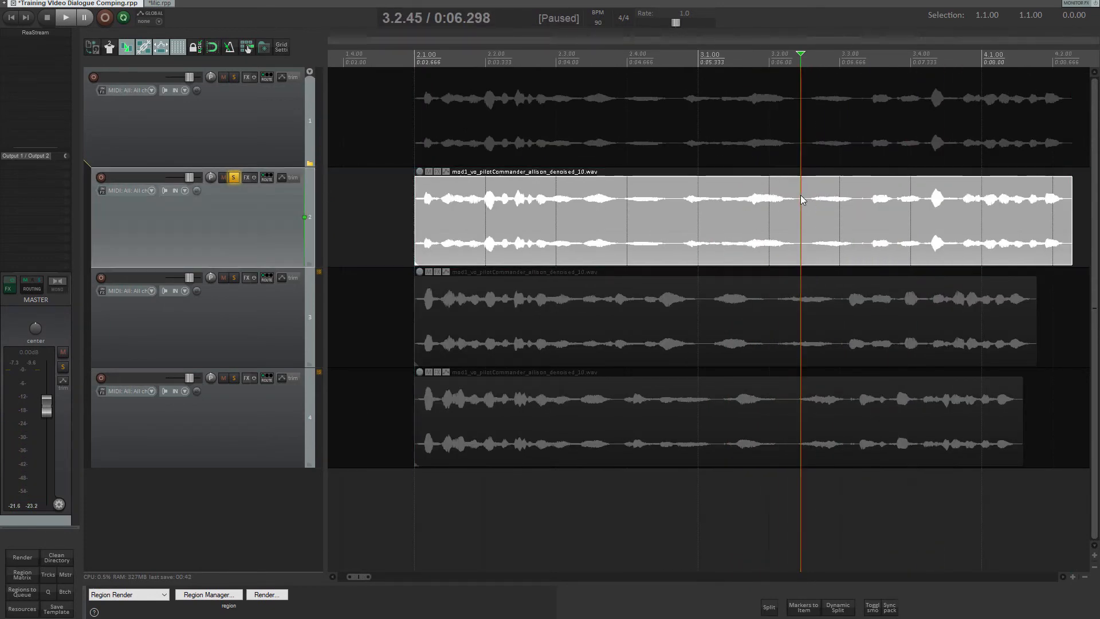
{"action": "key", "text": "s"}
- Review the item-selection, time-selection, track-selection and copy commands of the Comp Item Under Mouse custom action beside the split take
{"action": "left_click", "coordinate": [552, 237]}
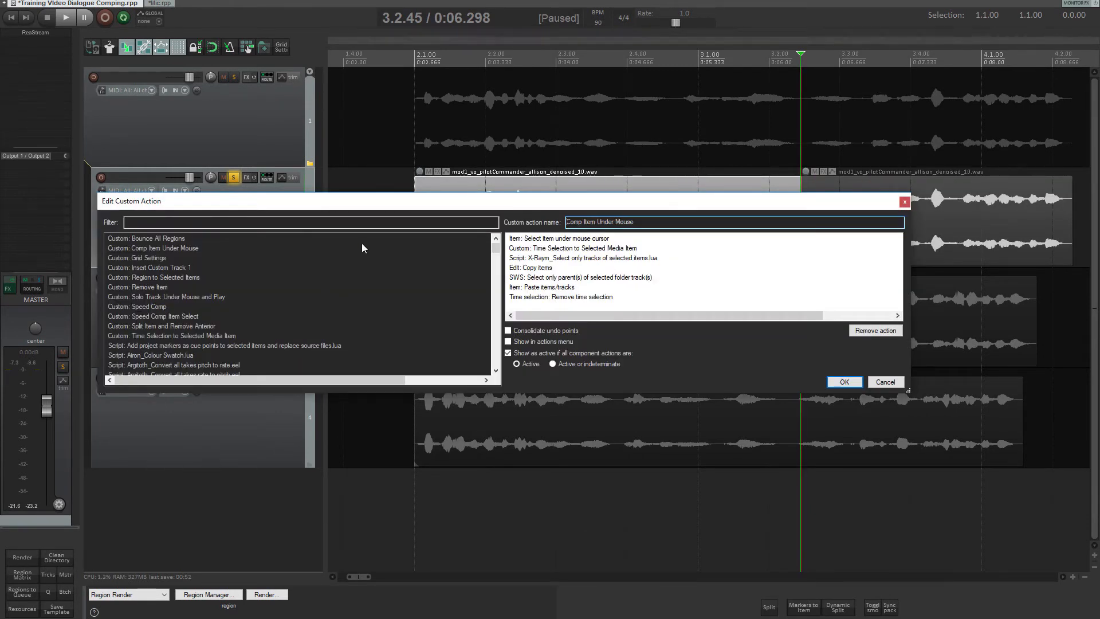
{"action": "left_click_drag", "start_coordinate": [412, 207], "coordinate": [411, 276]}
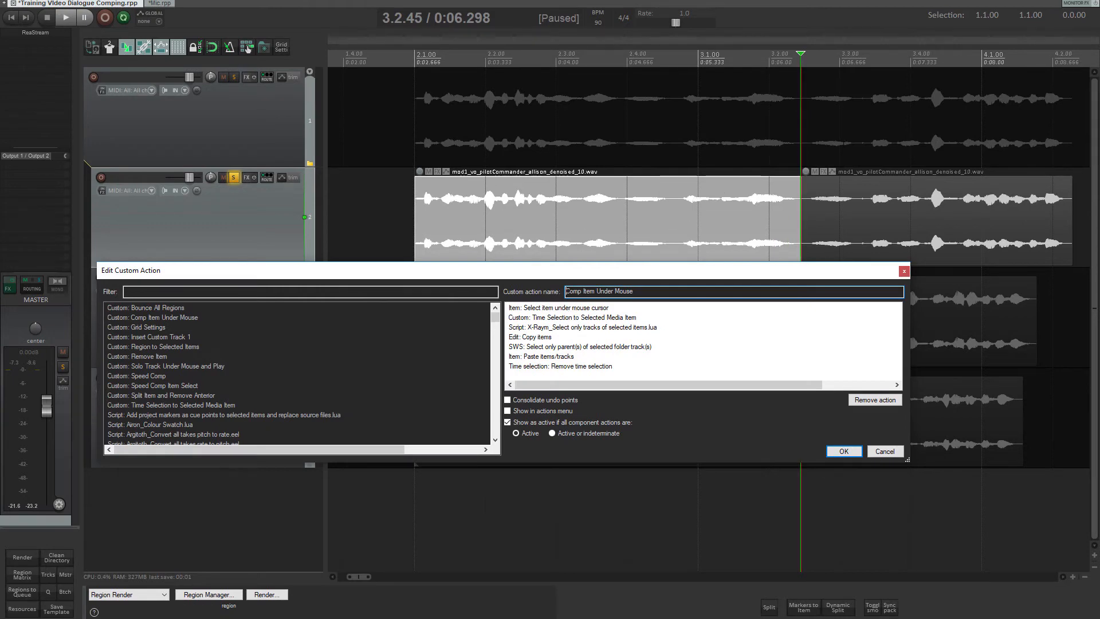
{"action": "left_click", "coordinate": [879, 239]}
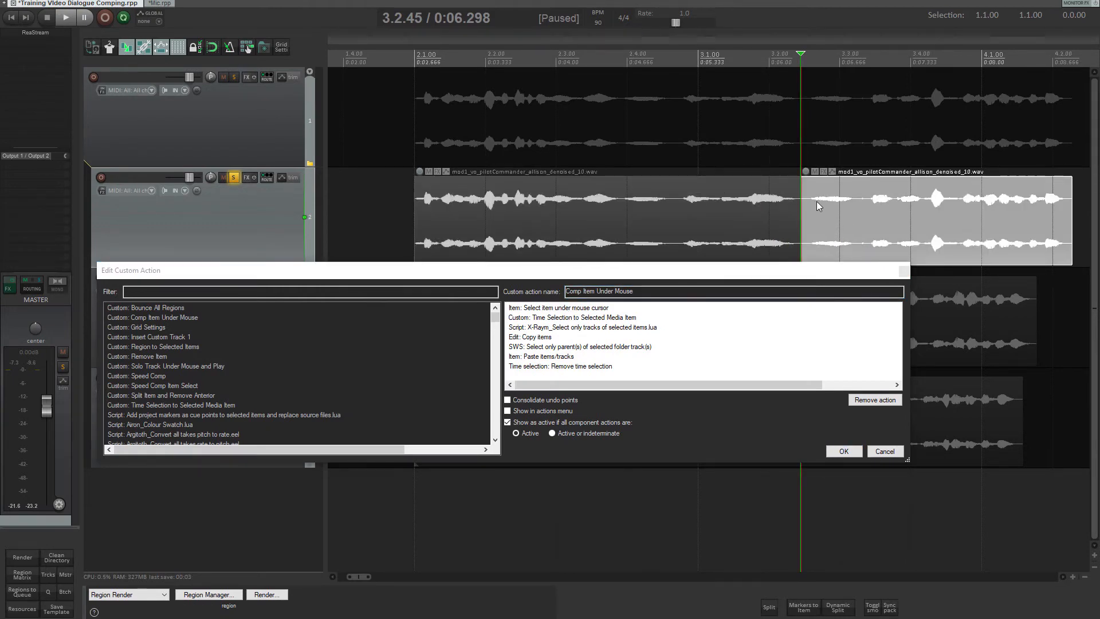
{"action": "left_click", "coordinate": [557, 319]}
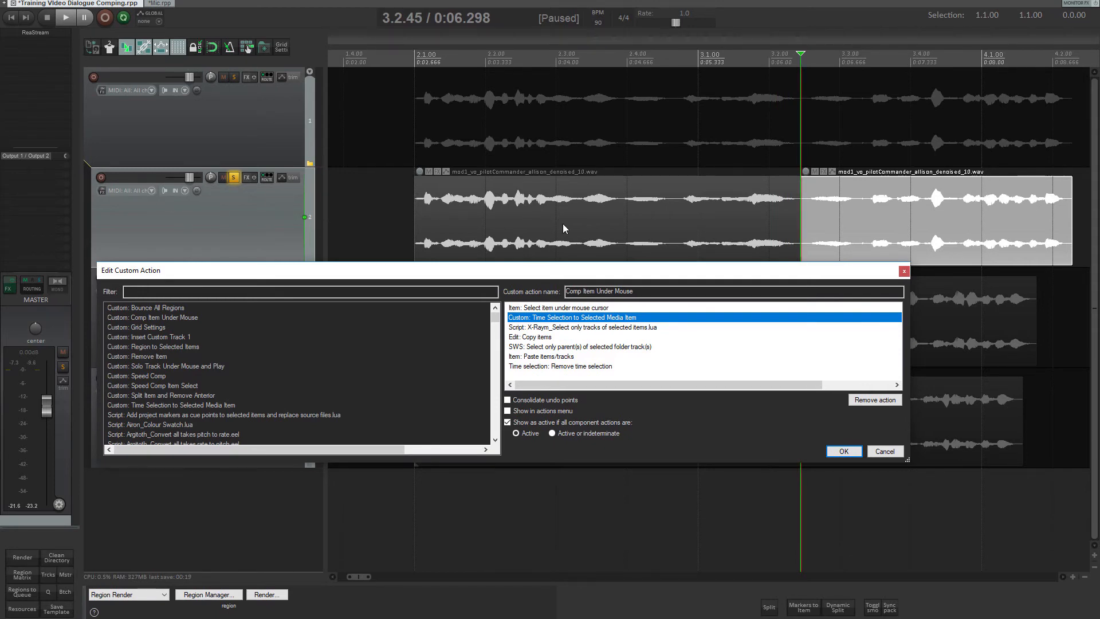
{"action": "key", "text": "Down"}
{"action": "key", "text": "Down"}
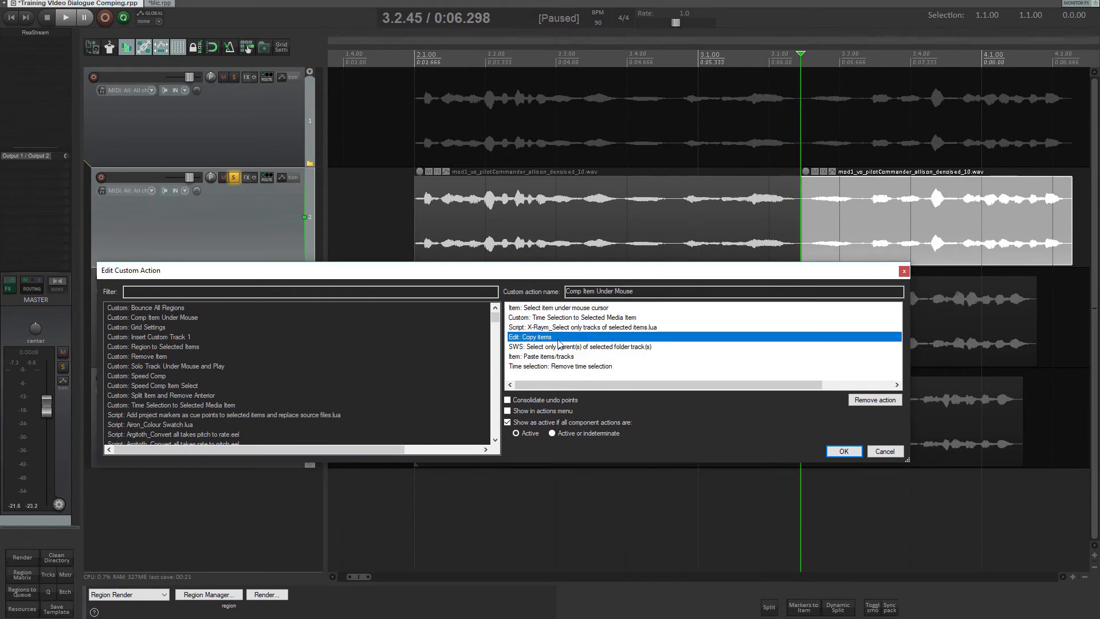
- Examine the action's parent-selection, paste and time-selection removal commands, selecting the parent track to illustrate, and close its editor without saving
{"action": "left_click", "coordinate": [570, 350]}
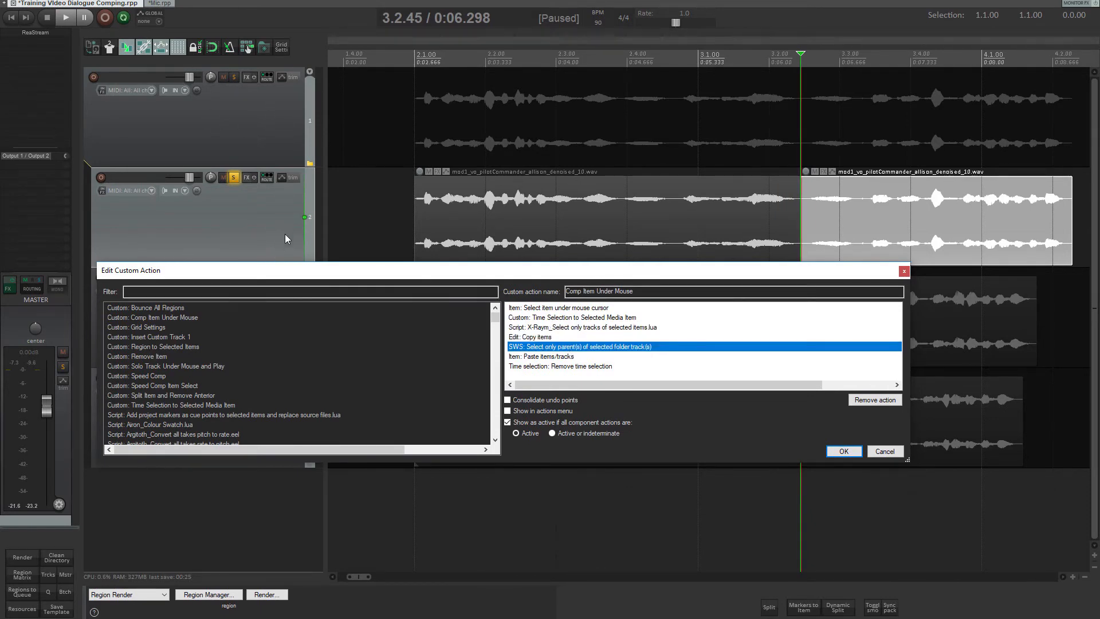
{"action": "left_click", "coordinate": [265, 107]}
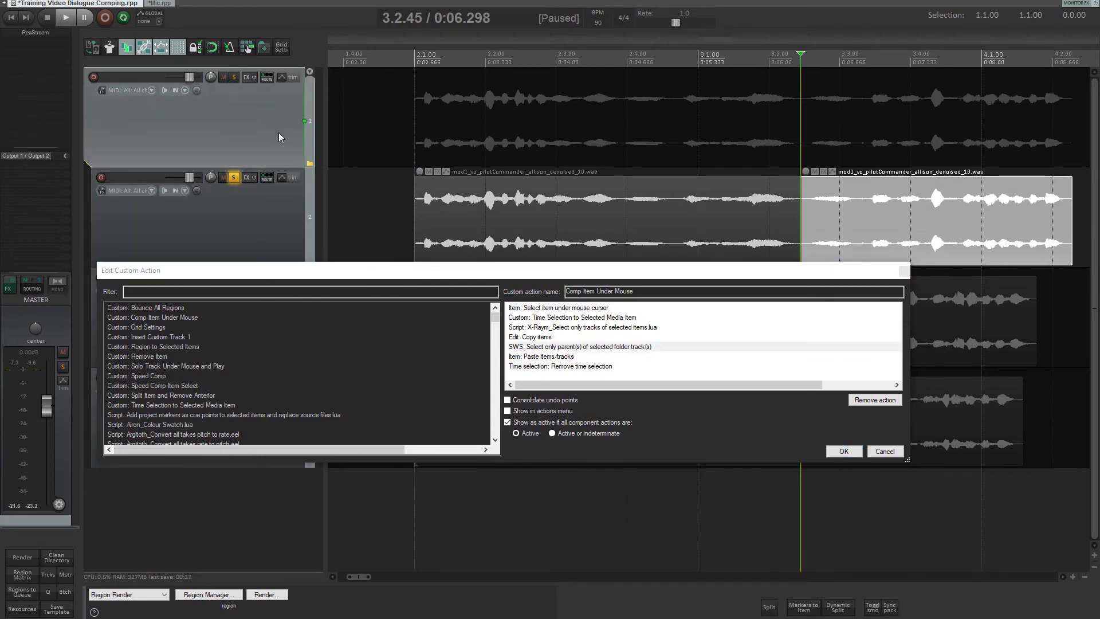
{"action": "left_click", "coordinate": [555, 357]}
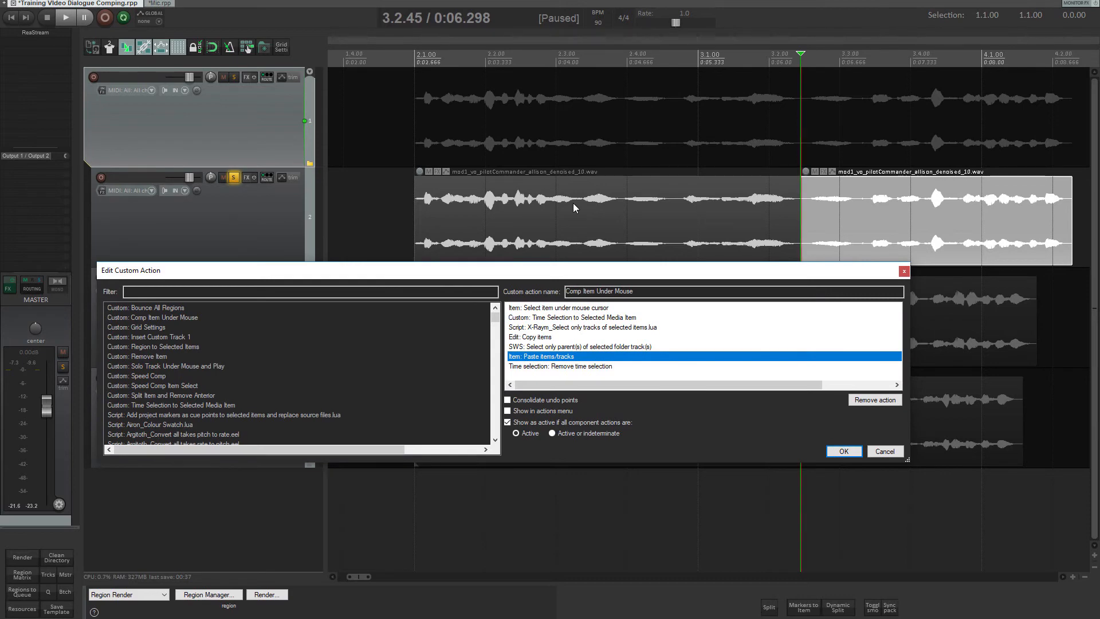
{"action": "left_click", "coordinate": [576, 368]}
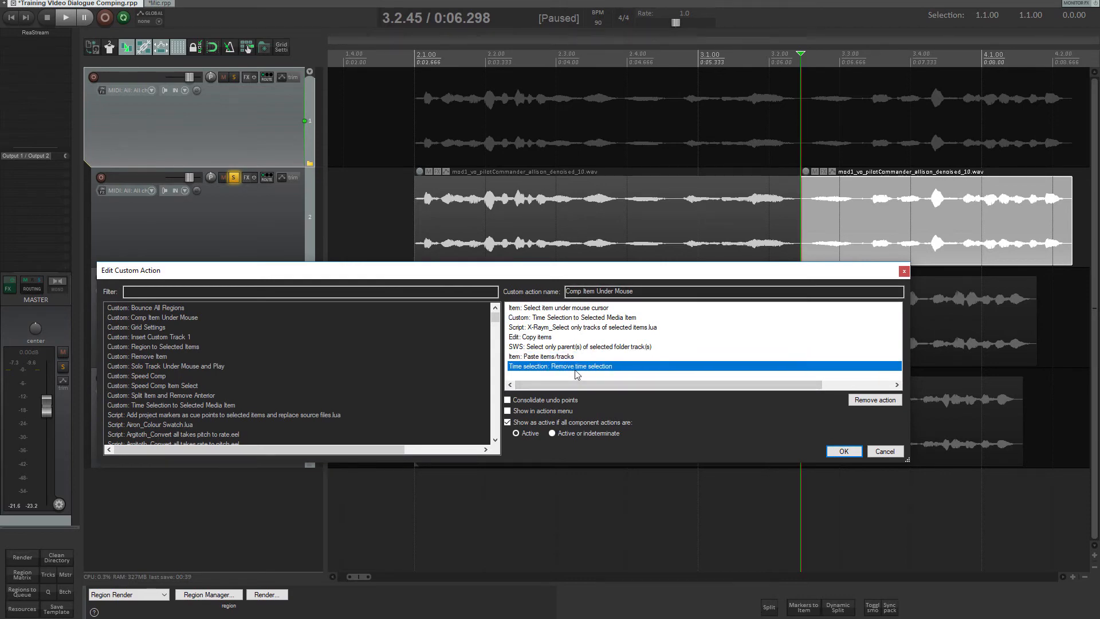
{"action": "left_click", "coordinate": [883, 451]}
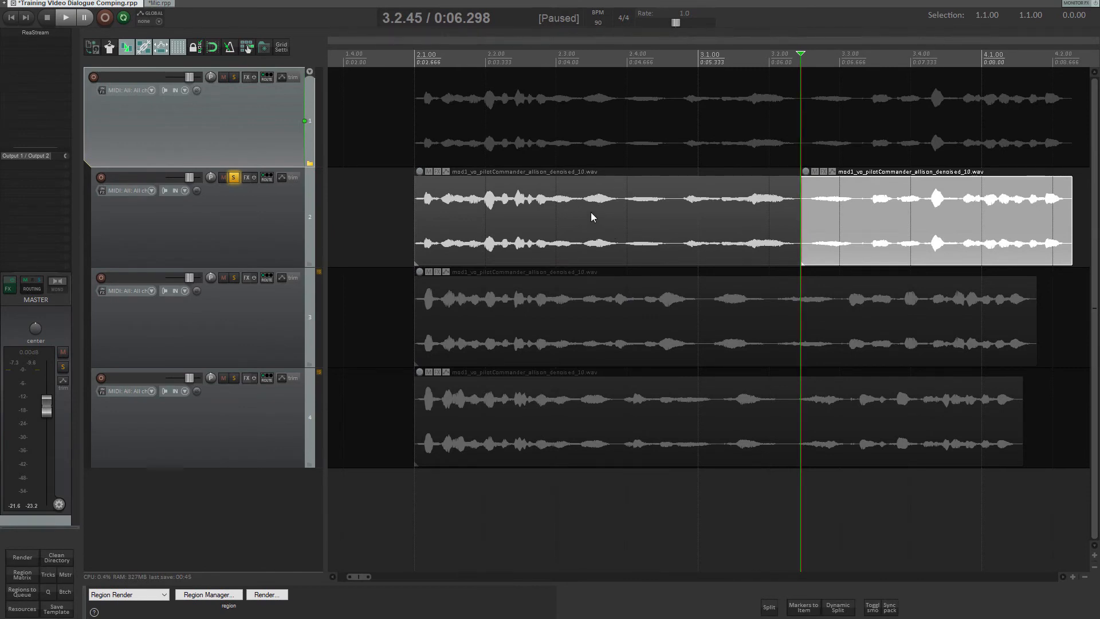
- Comp the first part of the split take on track 2 onto parent track 1
{"action": "key", "text": "ctrl+c"}
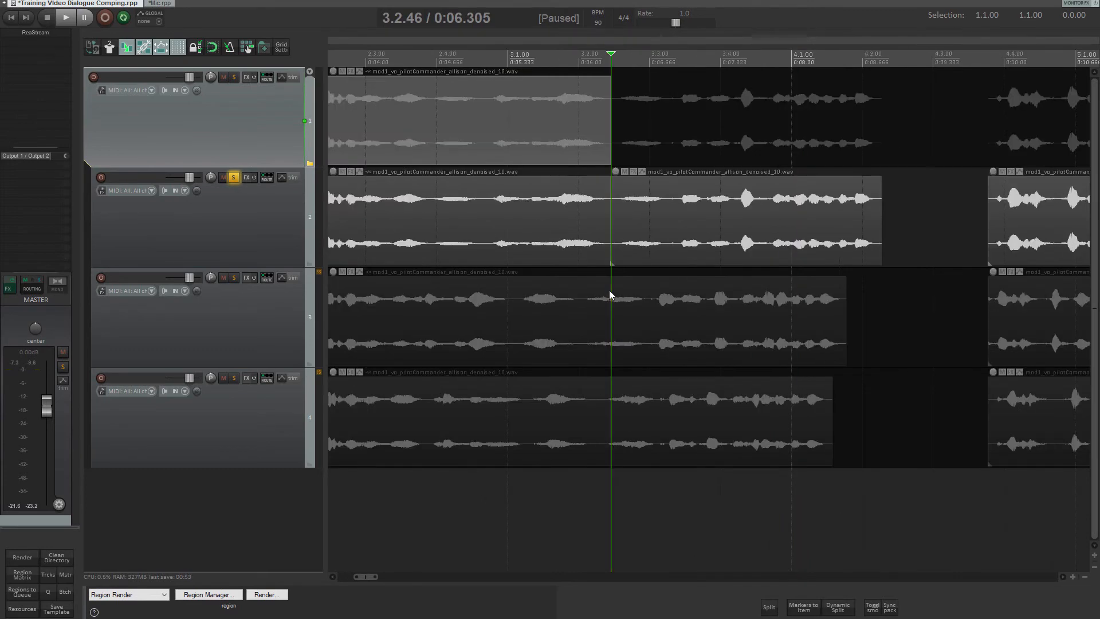
- Audition the rest of the phrase from around the split point on tracks 3, 2 and 4, stopping on track 4's take
{"action": "left_click", "coordinate": [610, 291]}
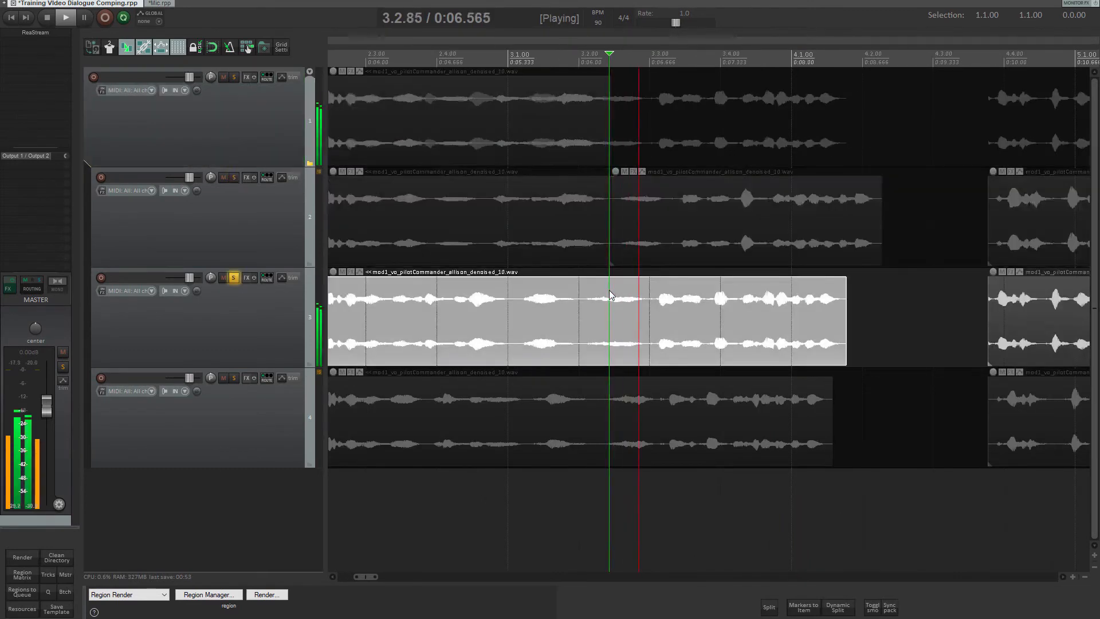
{"action": "left_click", "coordinate": [612, 218]}
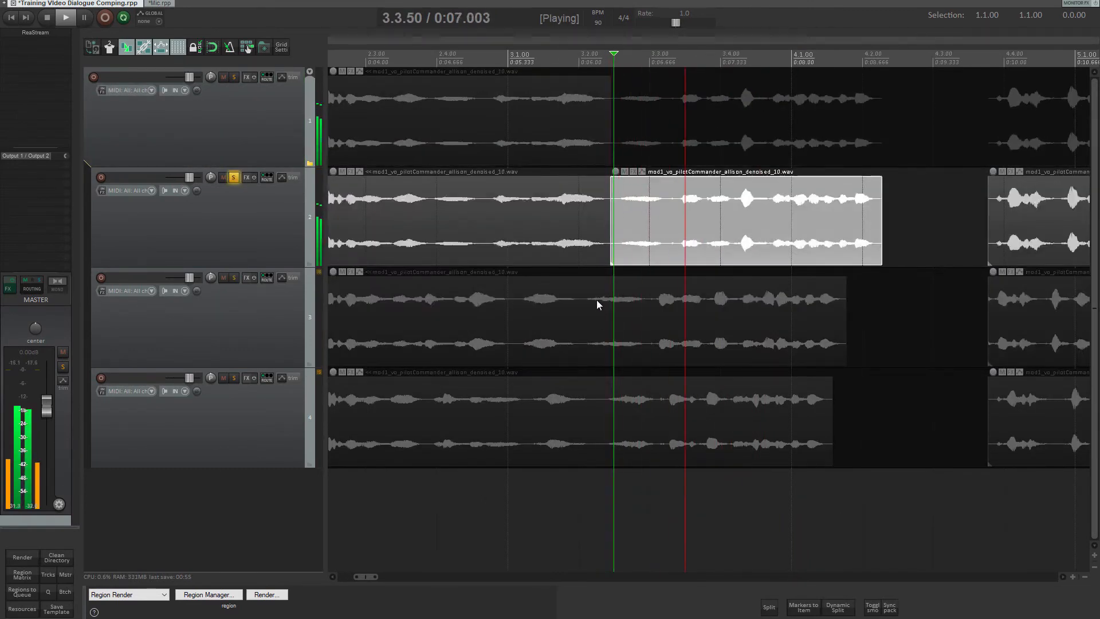
{"action": "left_click", "coordinate": [582, 296]}
{"action": "left_click", "coordinate": [603, 400]}
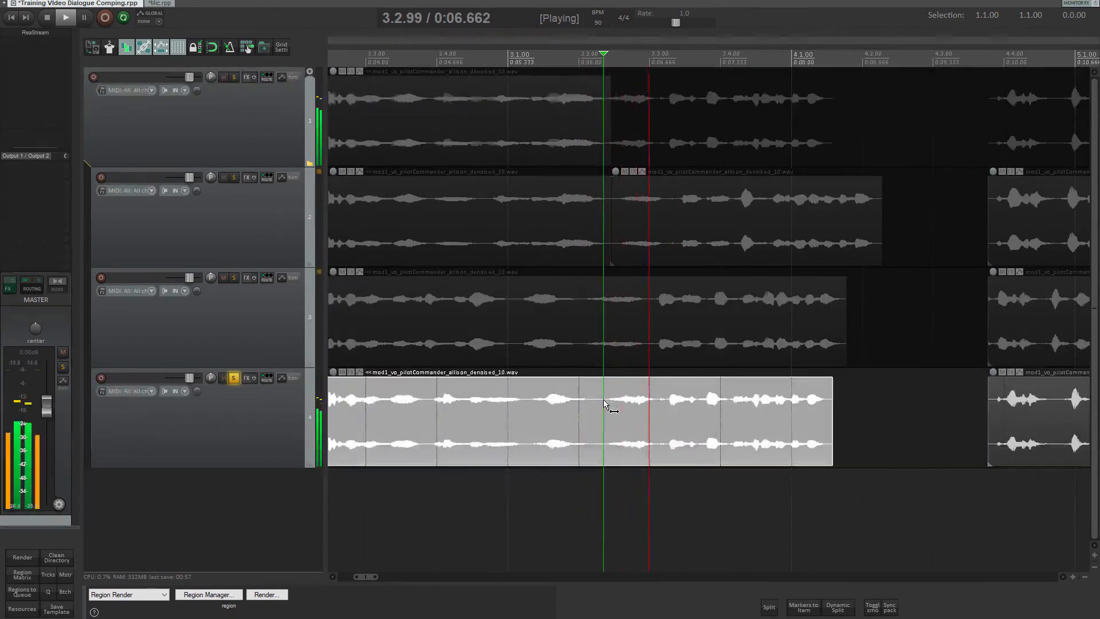
{"action": "key", "text": "space"}
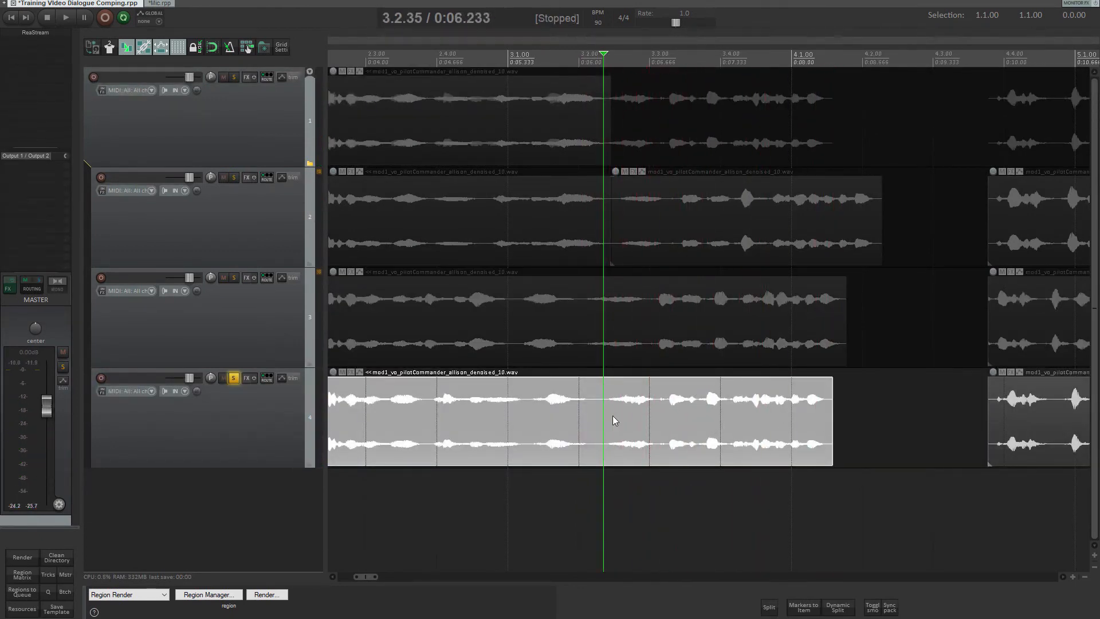
- Split track 4's take at 3.2.35 and comp its second part onto parent track 1
{"action": "key", "text": "s"}
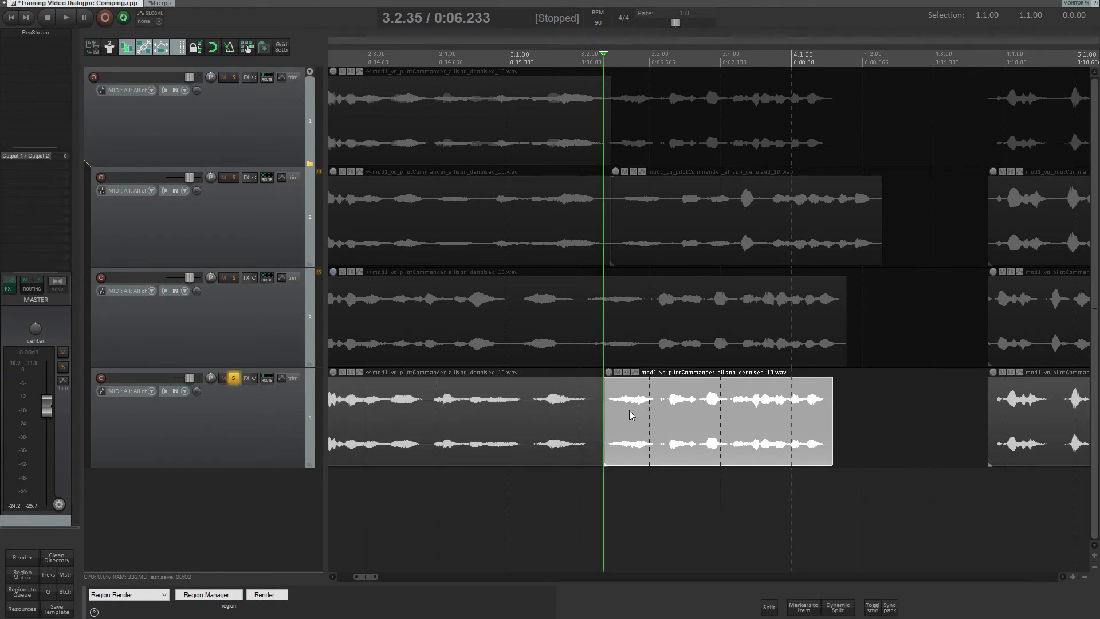
{"action": "key", "text": "ctrl+v"}
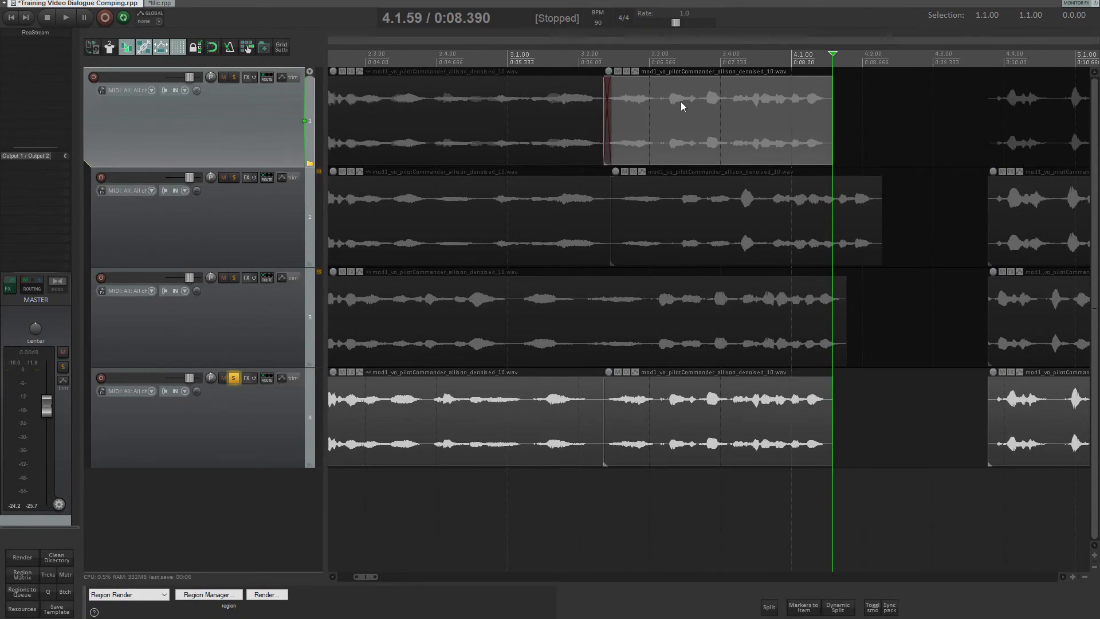
- Solo and play the comped phrase on track 1 from just before bar 2
{"action": "scroll", "coordinate": [700, 154], "scroll_direction": "left", "scroll_amount": 3}
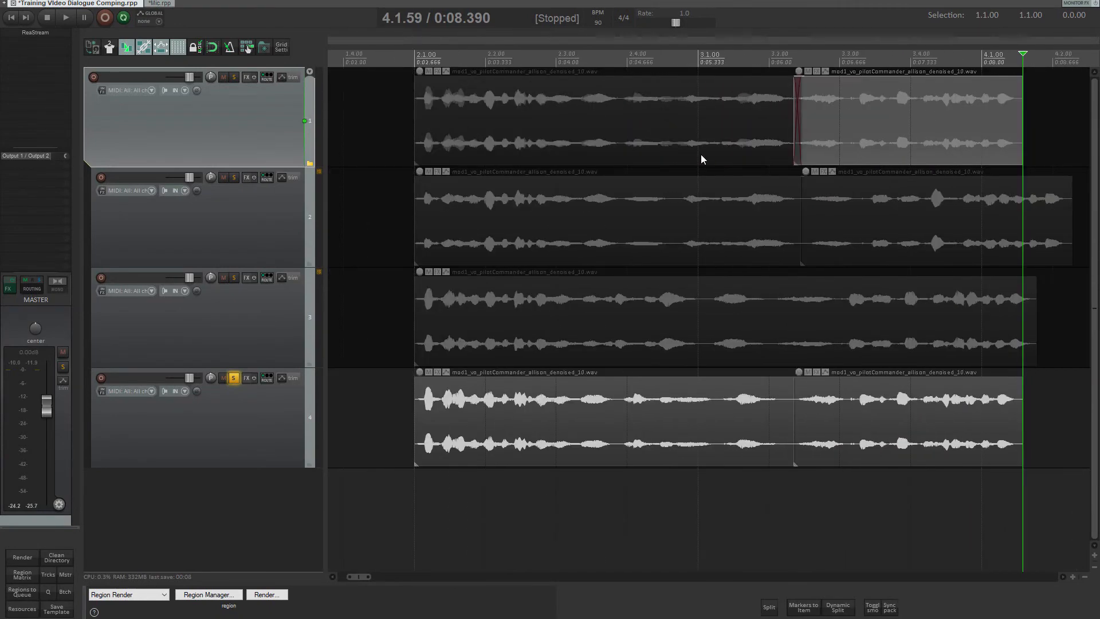
{"action": "left_click", "coordinate": [410, 103]}
{"action": "key", "text": "space"}
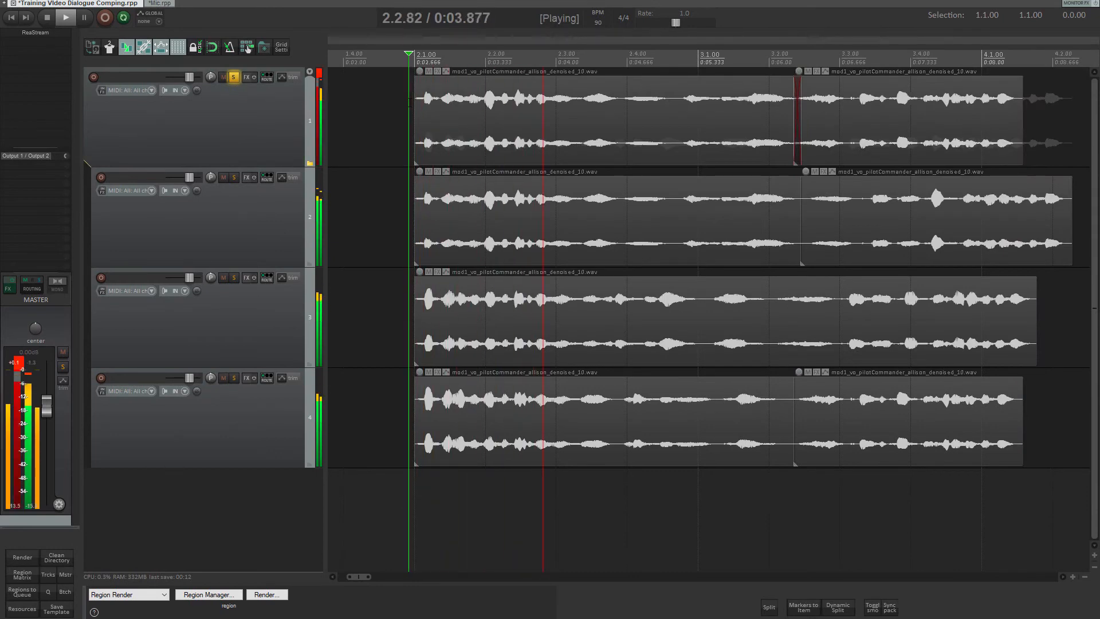
{"action": "key", "text": "space"}
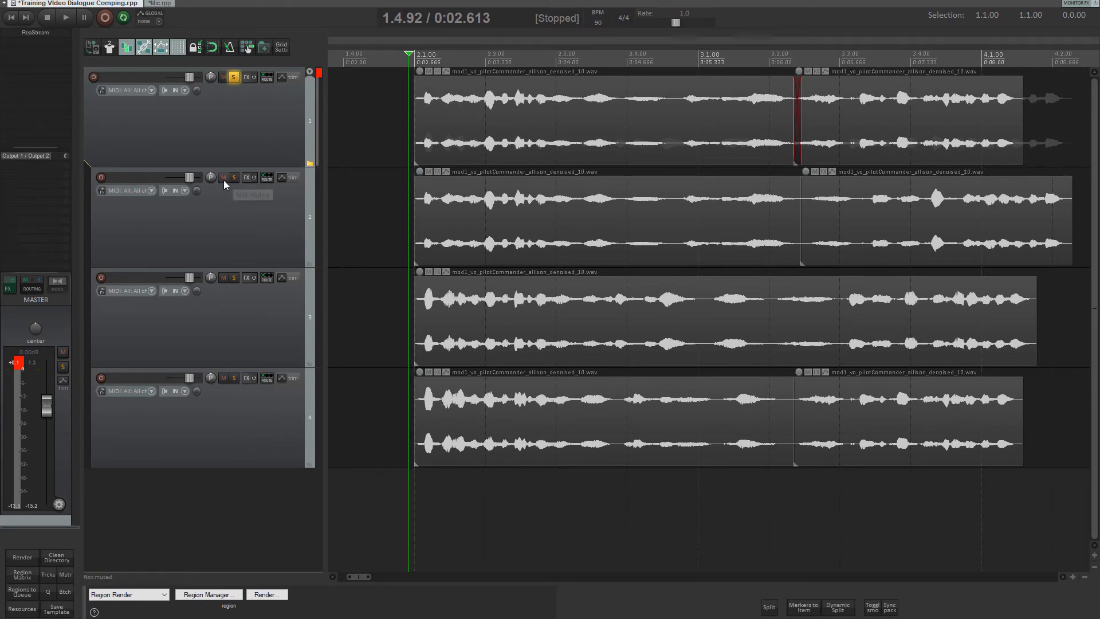
- Mute the take tracks 2, 3 and 4
{"action": "left_click_drag", "start_coordinate": [224, 177], "coordinate": [214, 383]}
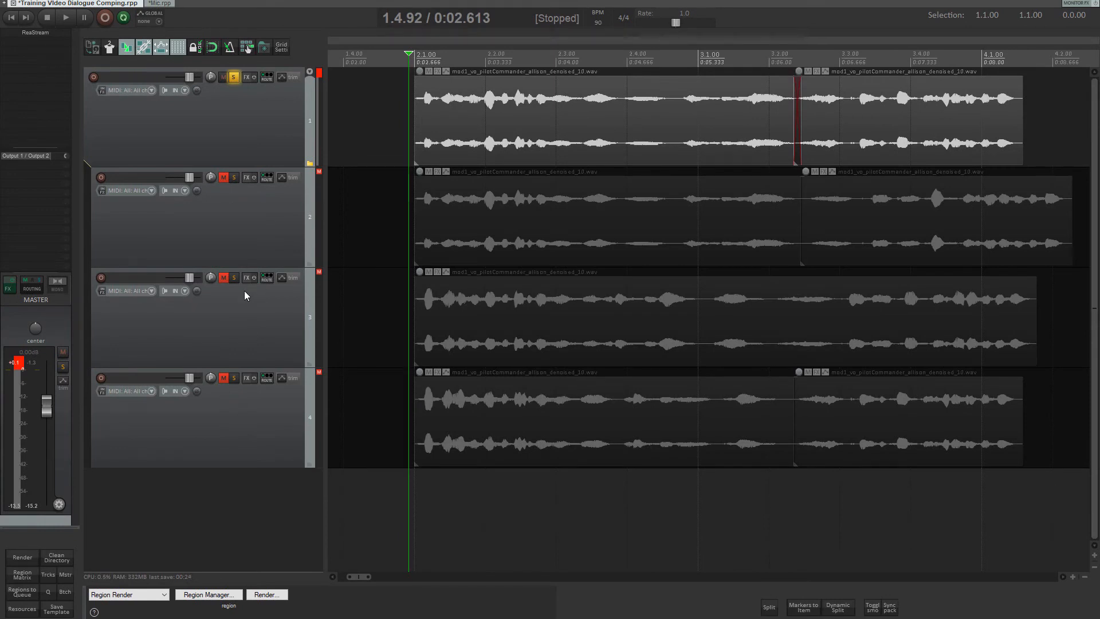
- Audition the muted take tracks with solo-play, and play the comp on track 1 from just before bar 2
{"action": "left_click", "coordinate": [586, 304]}
{"action": "left_click", "coordinate": [507, 392]}
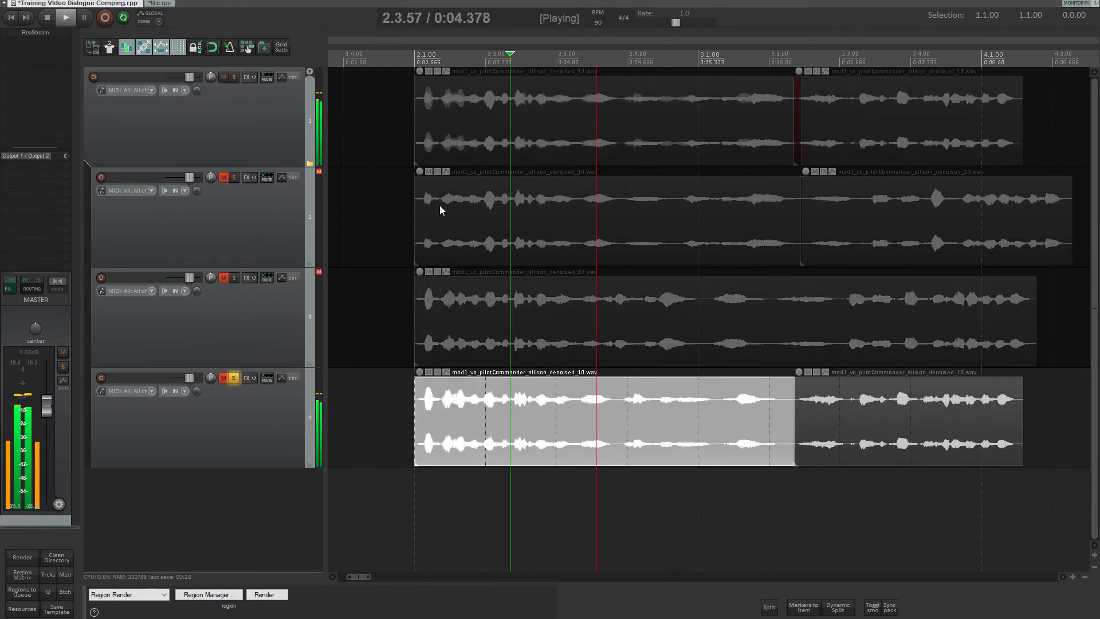
{"action": "left_click", "coordinate": [417, 197]}
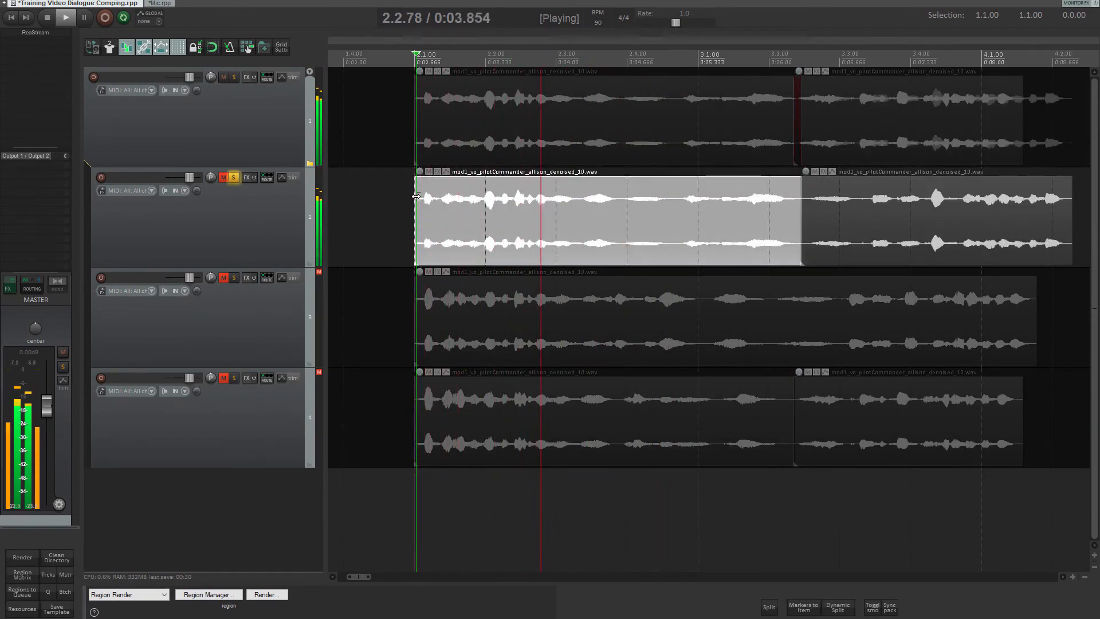
{"action": "key", "text": "space"}
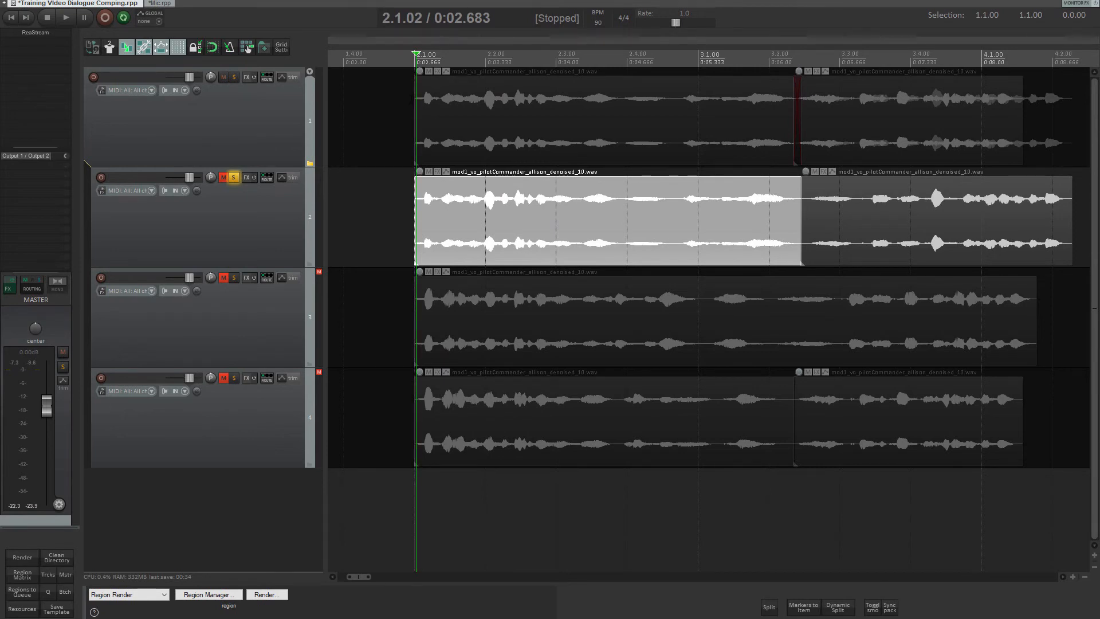
{"action": "left_click", "coordinate": [411, 99]}
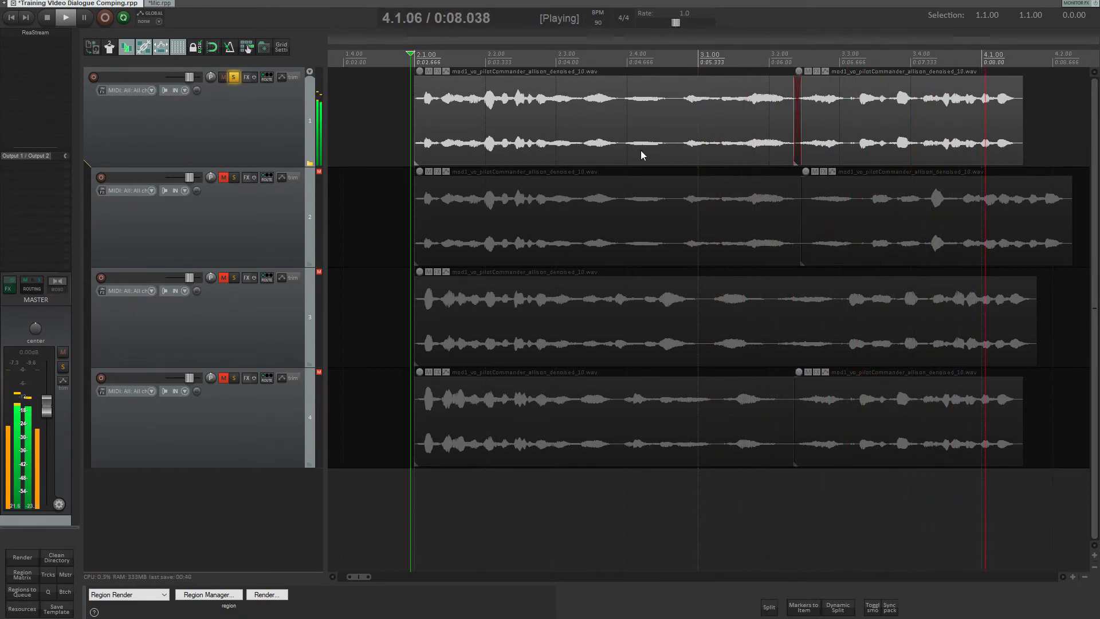
{"action": "key", "text": "space"}
- Move the second comped item on track 1 slightly later to clear its overlap with the first, and add a short fade-in
{"action": "scroll", "coordinate": [666, 151], "scroll_direction": "right", "scroll_amount": 2}
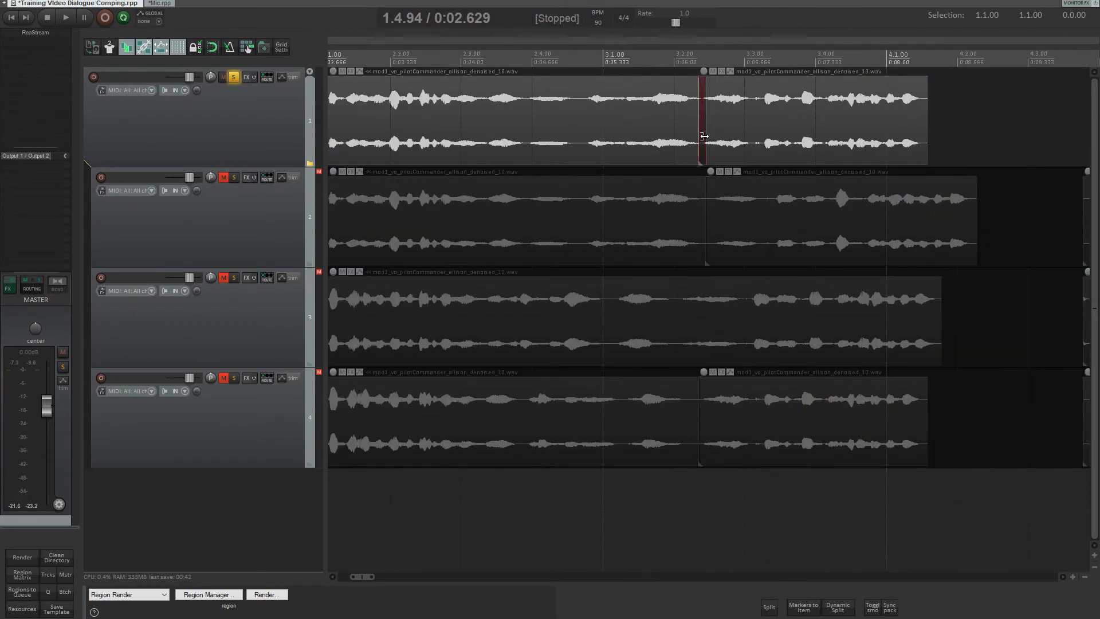
{"action": "scroll", "coordinate": [717, 144], "scroll_direction": "up", "scroll_amount": 2}
{"action": "scroll", "coordinate": [716, 144], "scroll_direction": "up", "scroll_amount": 1}
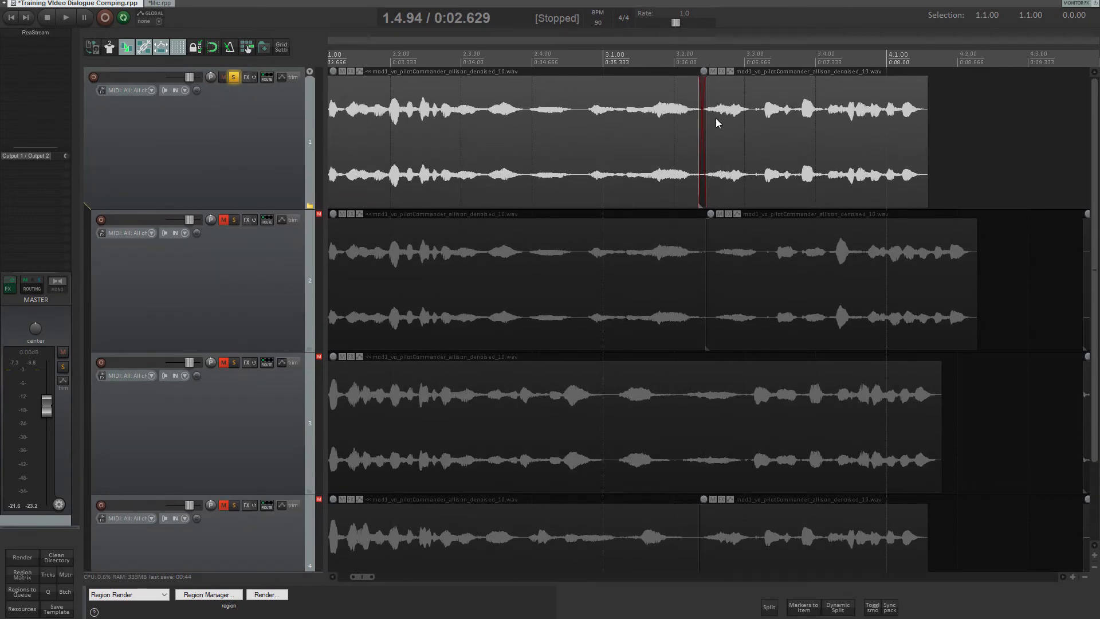
{"action": "scroll", "coordinate": [713, 122], "scroll_direction": "up", "scroll_amount": 1}
{"action": "scroll", "coordinate": [710, 123], "scroll_direction": "down", "scroll_amount": 2}
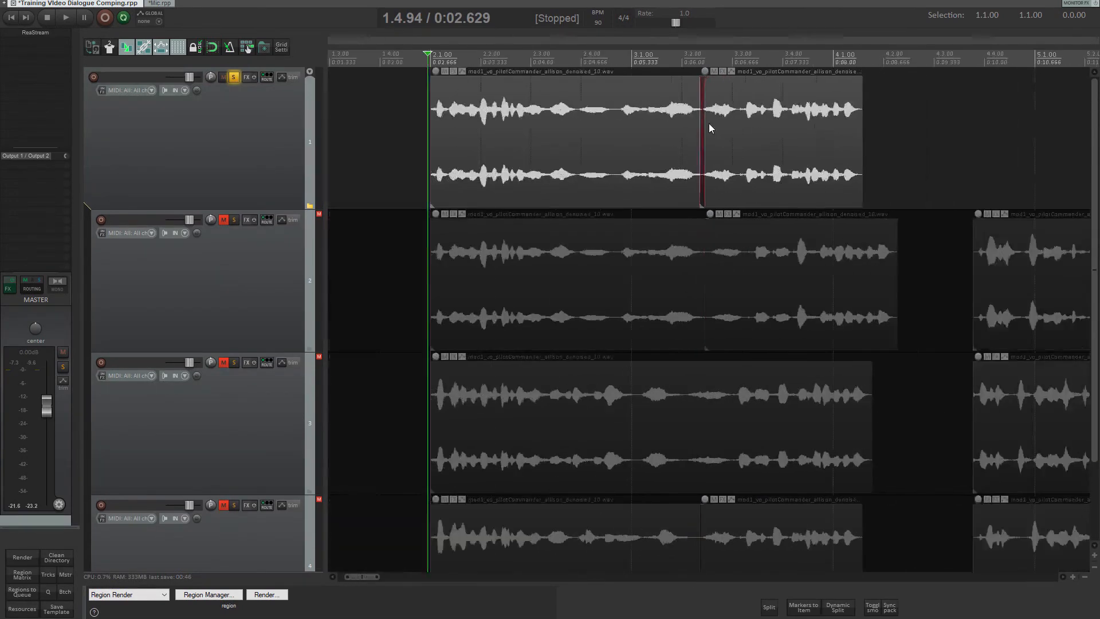
{"action": "scroll", "coordinate": [710, 123], "scroll_direction": "down", "scroll_amount": 3}
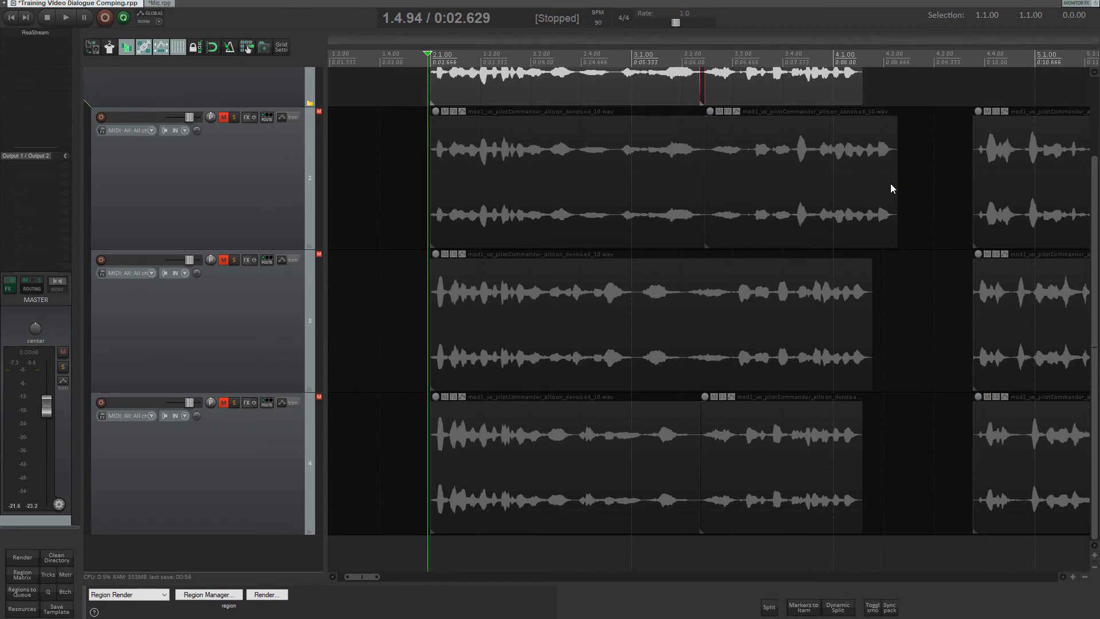
{"action": "scroll", "coordinate": [213, 322], "scroll_direction": "up", "scroll_amount": 3}
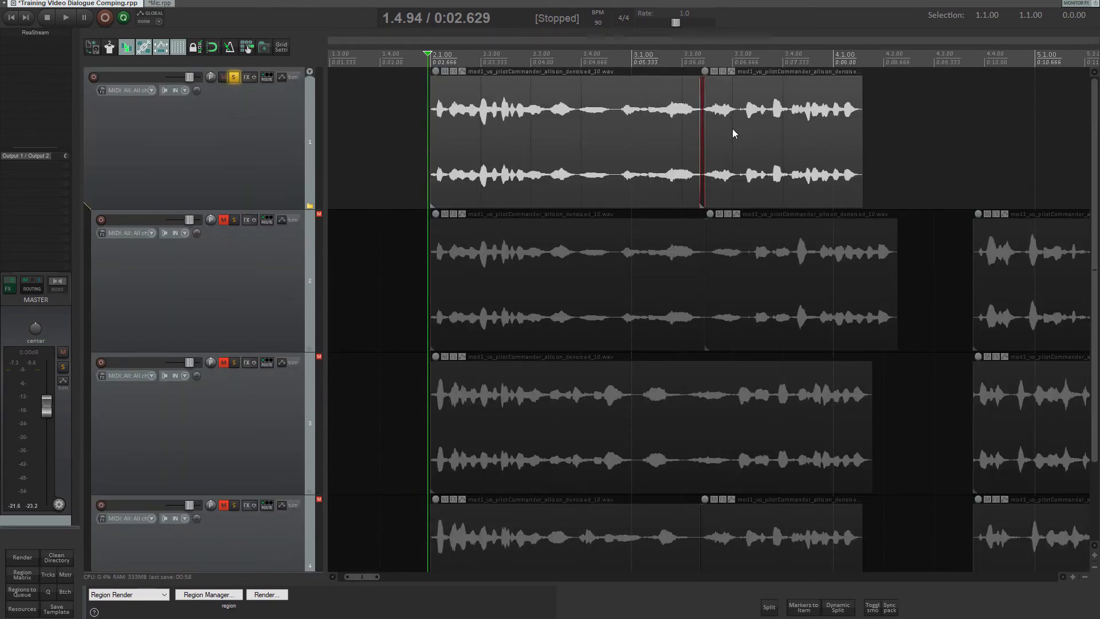
{"action": "scroll", "coordinate": [740, 122], "scroll_direction": "up", "scroll_amount": 4}
{"action": "mouse_move", "coordinate": [749, 118]}
{"action": "left_mouse_down"}
{"action": "mouse_move", "coordinate": [783, 122]}
{"action": "mouse_move", "coordinate": [738, 130]}
{"action": "left_mouse_up"}
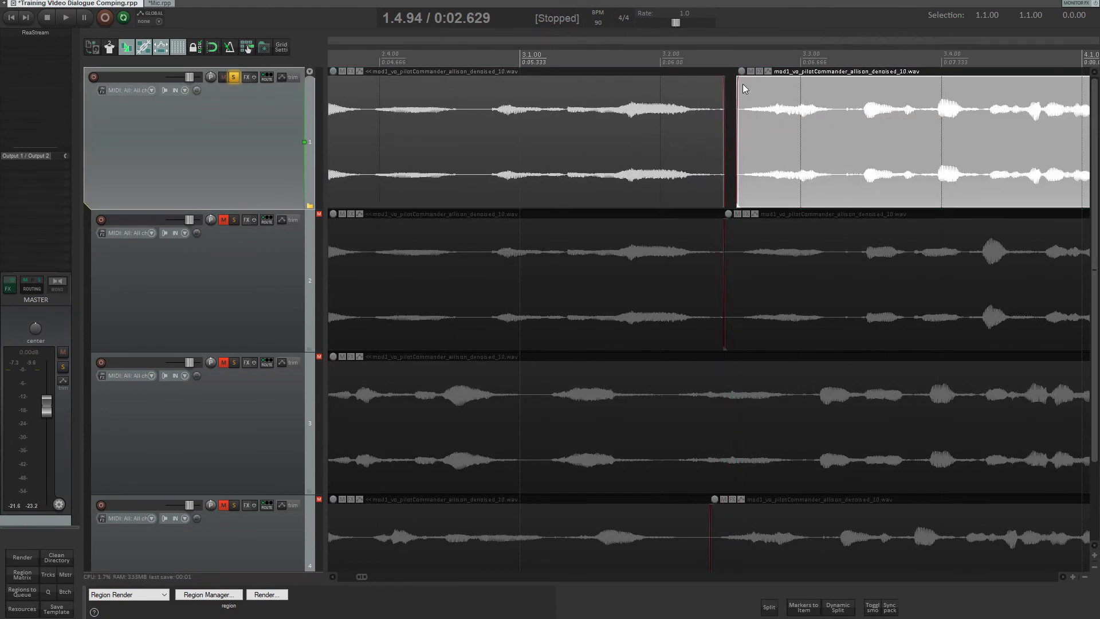
{"action": "left_click_drag", "start_coordinate": [738, 84], "coordinate": [742, 84]}
{"action": "scroll", "coordinate": [773, 115], "scroll_direction": "down", "scroll_amount": 4}
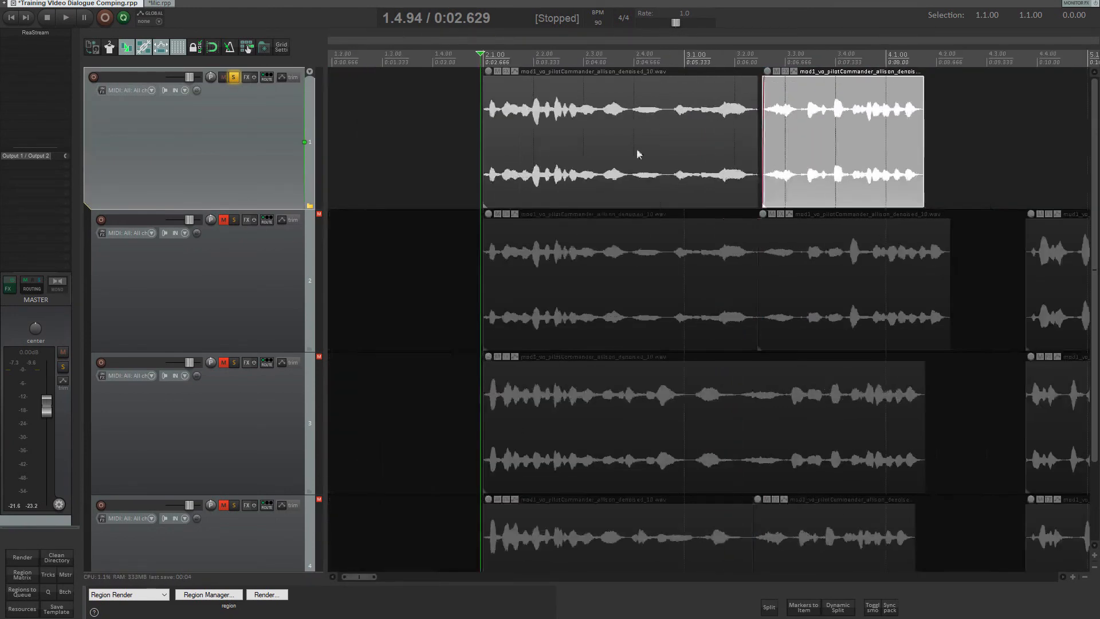
- Play the comp across its edit point and add short fade-outs to the ends of both items on track 1
{"action": "left_click", "coordinate": [651, 107]}
{"action": "key", "text": "space"}
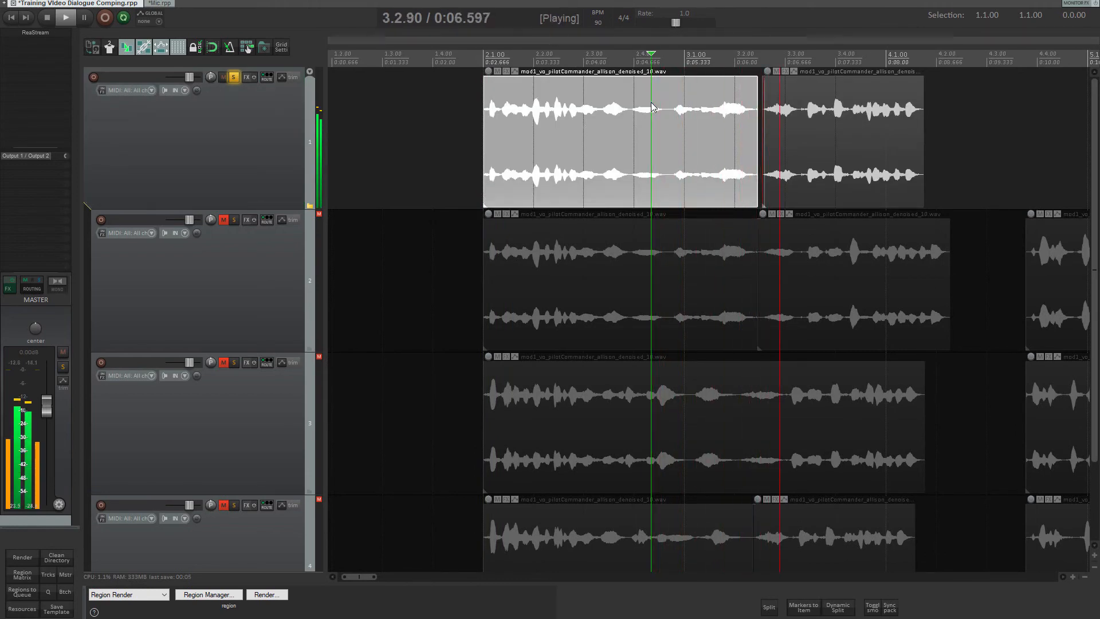
{"action": "left_click_drag", "start_coordinate": [756, 80], "coordinate": [750, 81]}
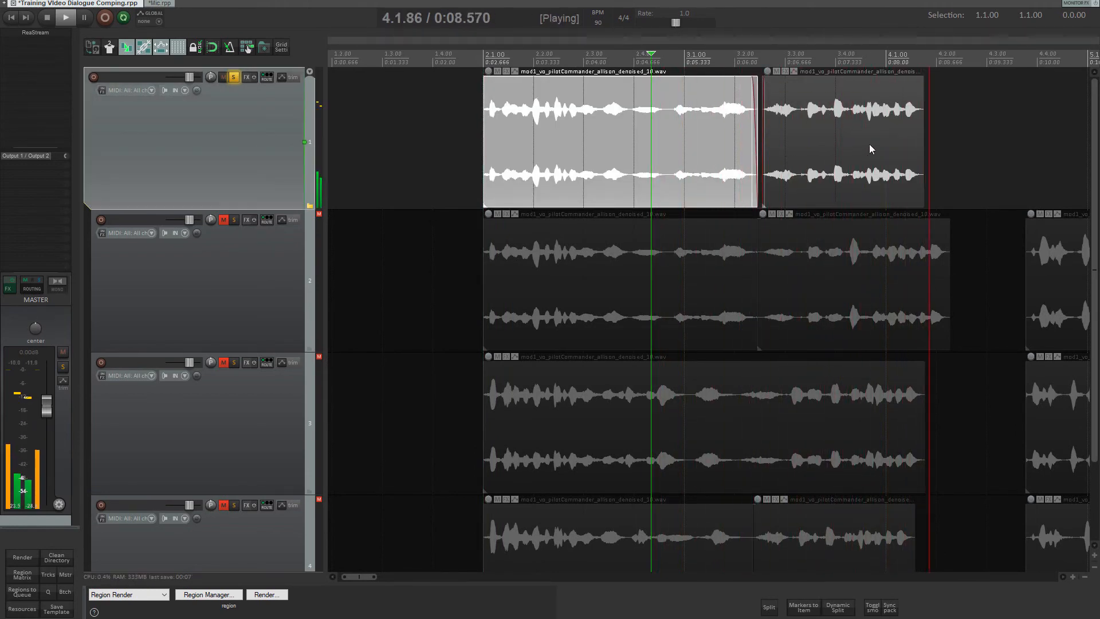
{"action": "key", "text": "space"}
{"action": "scroll", "coordinate": [927, 98], "scroll_direction": "up", "scroll_amount": 4}
{"action": "left_click_drag", "start_coordinate": [911, 82], "coordinate": [894, 86]}
{"action": "scroll", "coordinate": [919, 140], "scroll_direction": "down", "scroll_amount": 3}
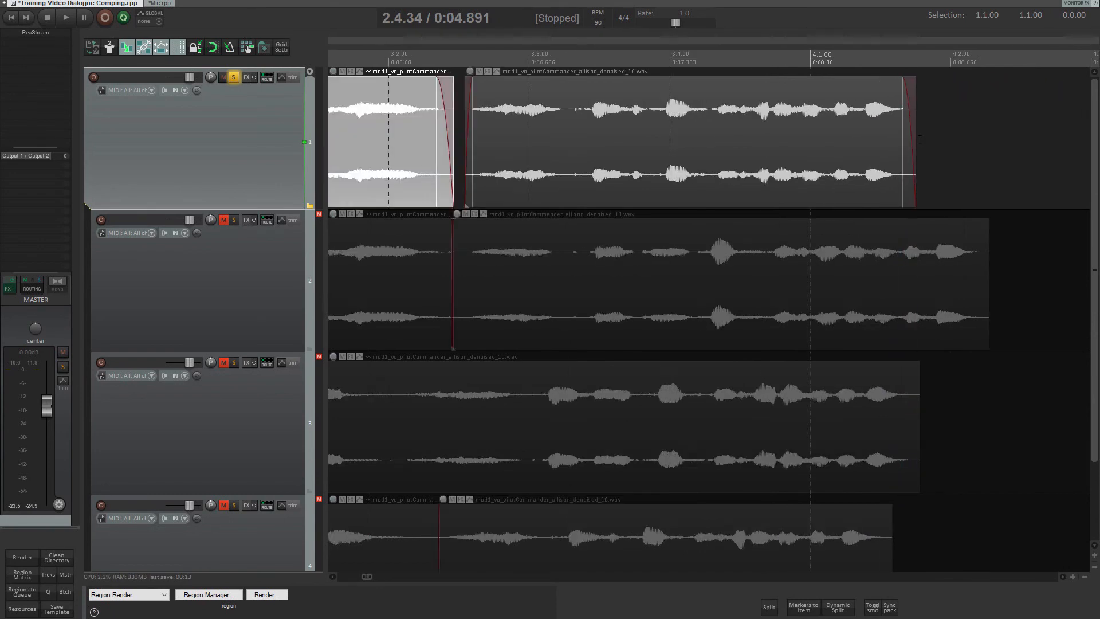
- Add a short fade-in to the start of the first comped item on track 1
{"action": "scroll", "coordinate": [869, 137], "scroll_direction": "left", "scroll_amount": 4}
{"action": "scroll", "coordinate": [868, 137], "scroll_direction": "right", "scroll_amount": 1}
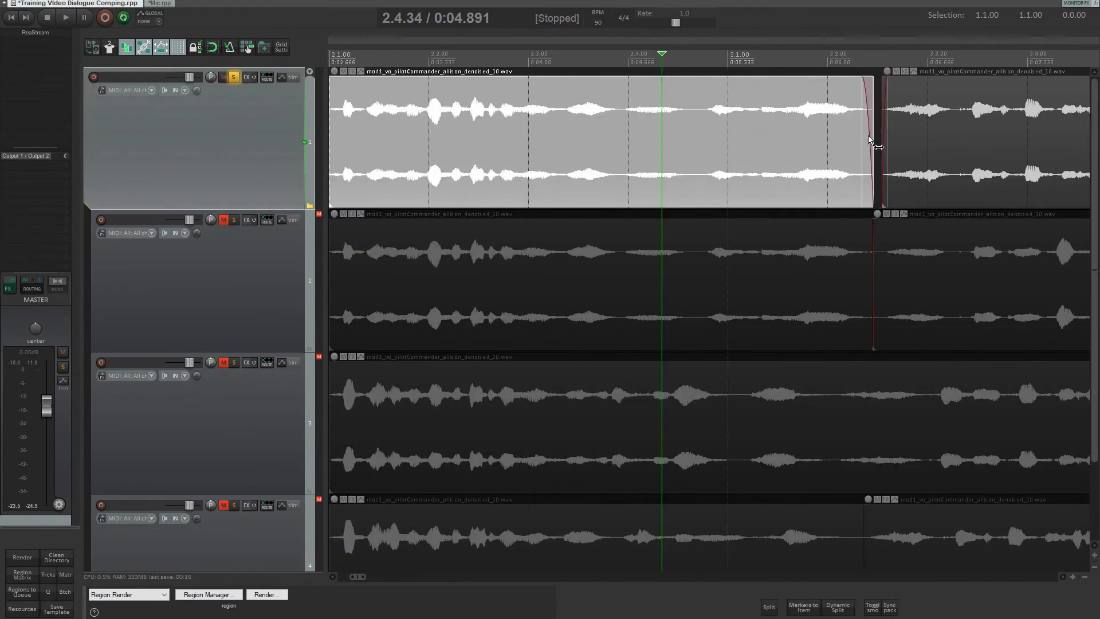
{"action": "scroll", "coordinate": [869, 136], "scroll_direction": "left", "scroll_amount": 1}
{"action": "scroll", "coordinate": [422, 91], "scroll_direction": "up", "scroll_amount": 4}
{"action": "left_click_drag", "start_coordinate": [431, 85], "coordinate": [441, 84]}
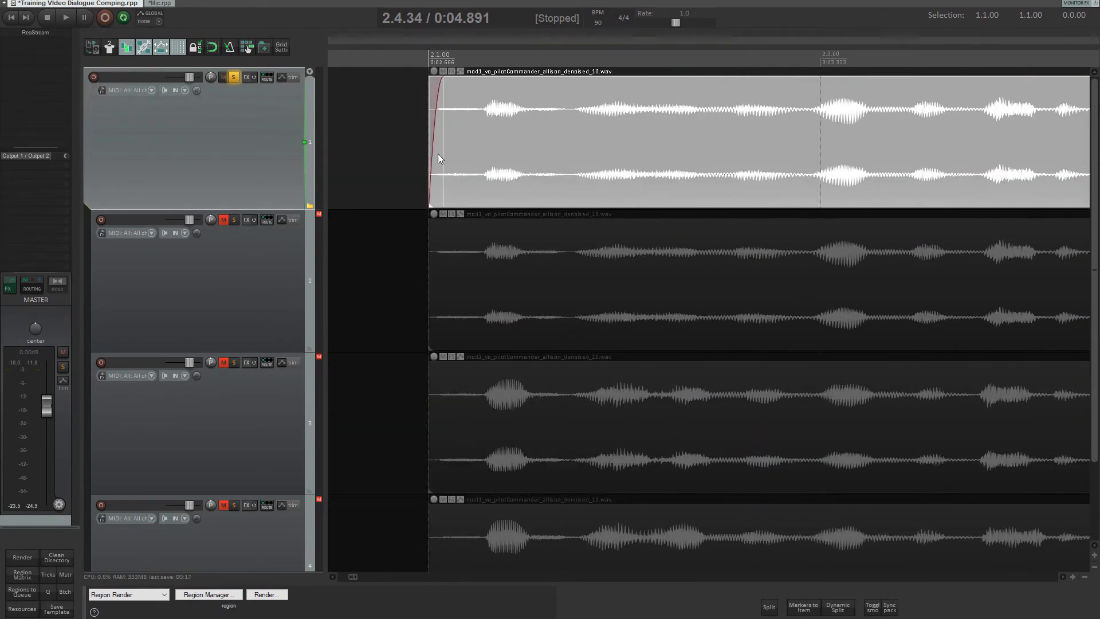
- Set both the fade-in and fade-out of the two comped items on track 1 to .08 in their item properties
{"action": "scroll", "coordinate": [438, 153], "scroll_direction": "down", "scroll_amount": 5}
{"action": "scroll", "coordinate": [511, 139], "scroll_direction": "down", "scroll_amount": 1}
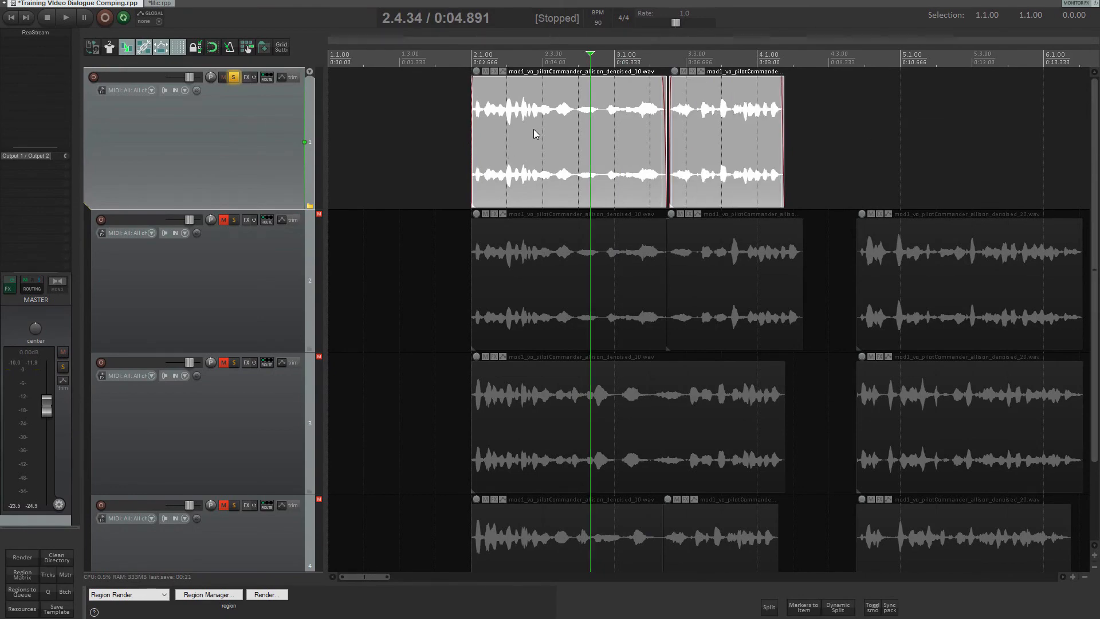
{"action": "key", "text": "F2"}
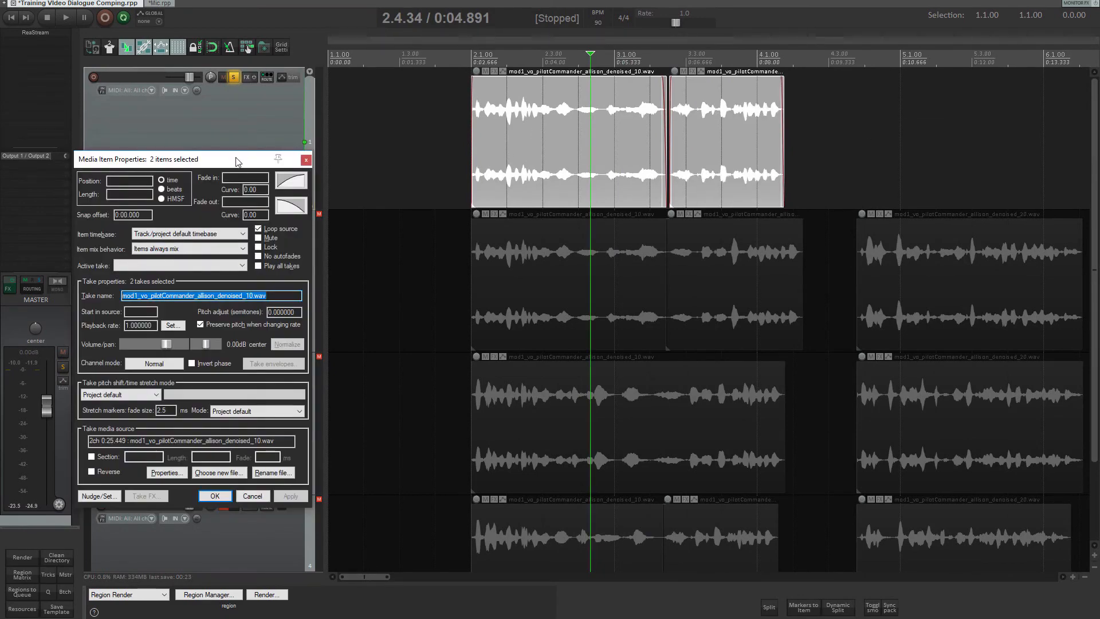
{"action": "left_click_drag", "start_coordinate": [239, 162], "coordinate": [677, 207]}
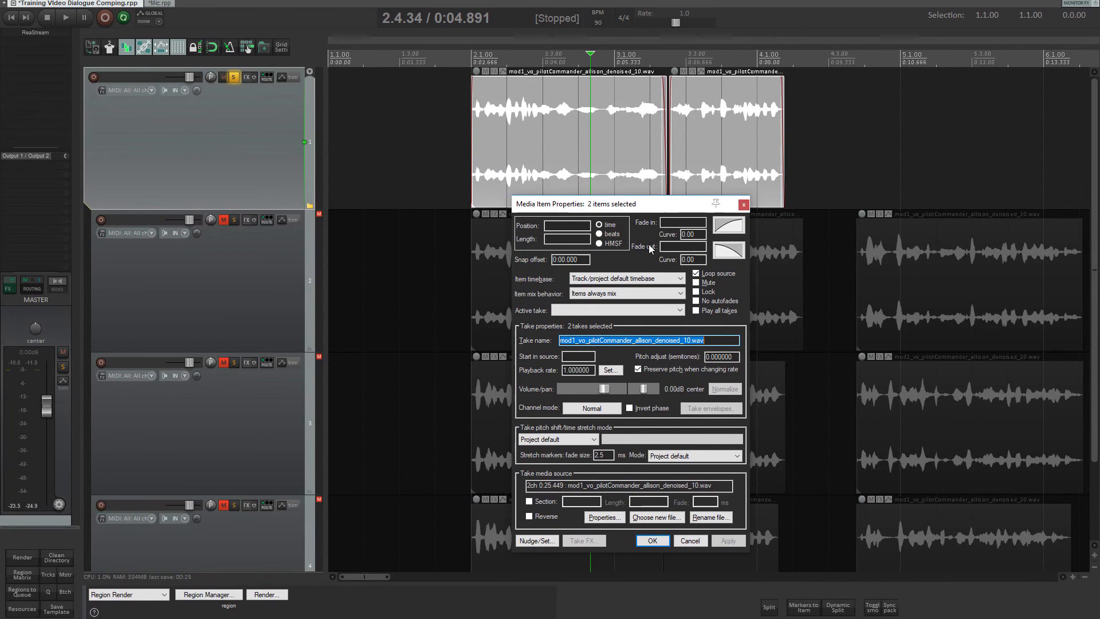
{"action": "left_click", "coordinate": [669, 221]}
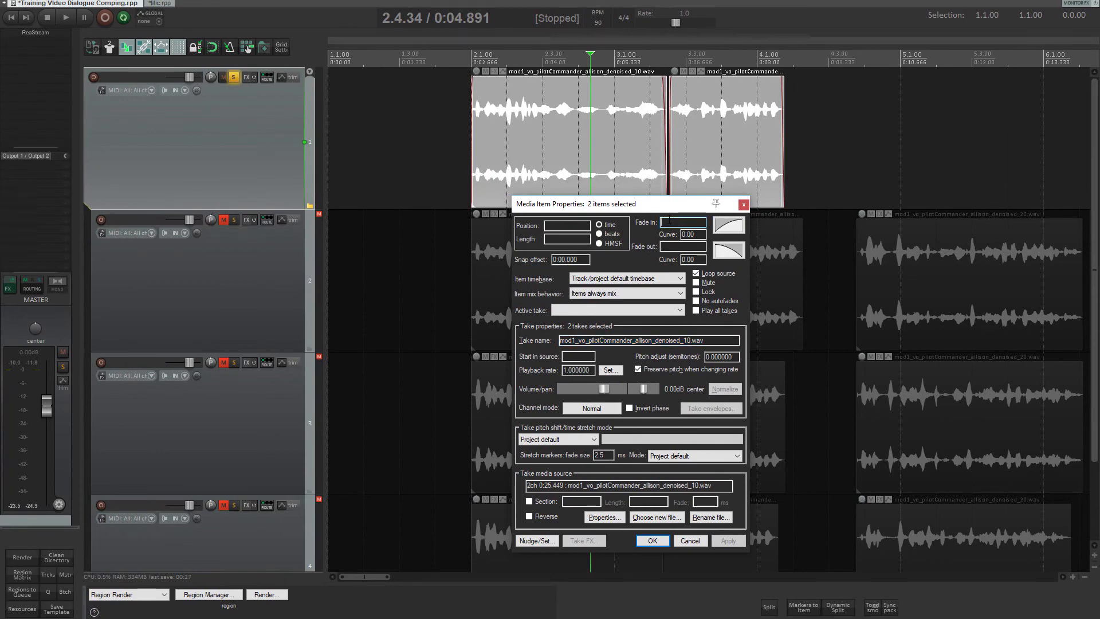
{"action": "type", "text": "08"}
{"action": "left_click", "coordinate": [671, 245]}
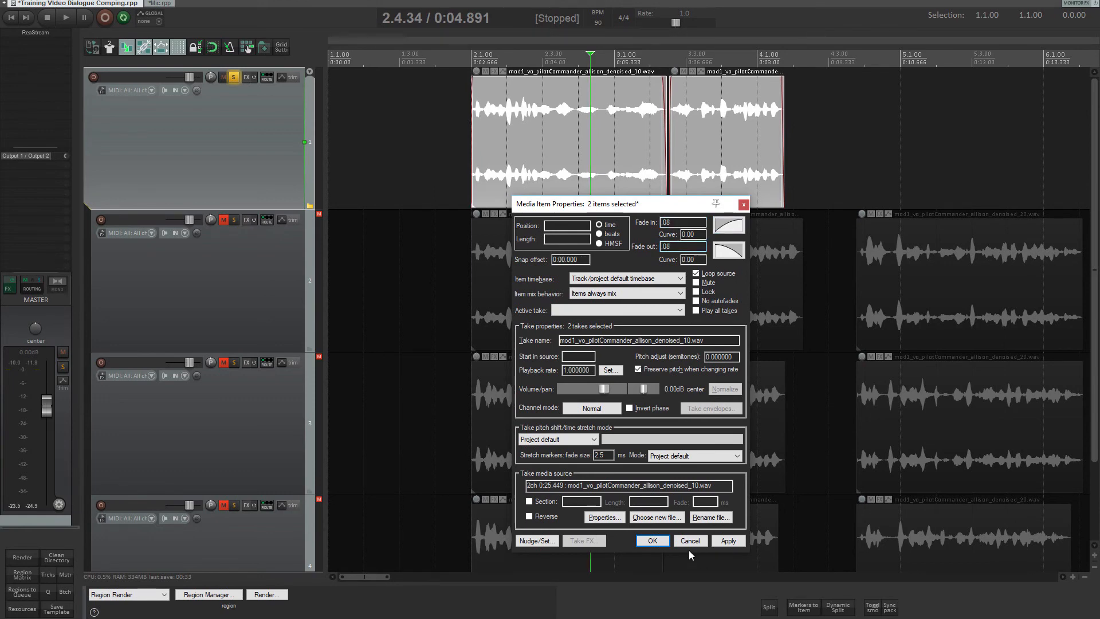
{"action": "left_click", "coordinate": [658, 541]}
- Shorten the first comped item's fade-in and fade-out and the second item's fade-in on track 1
{"action": "scroll", "coordinate": [684, 95], "scroll_direction": "up", "scroll_amount": 4}
{"action": "scroll", "coordinate": [684, 95], "scroll_direction": "down", "scroll_amount": 1}
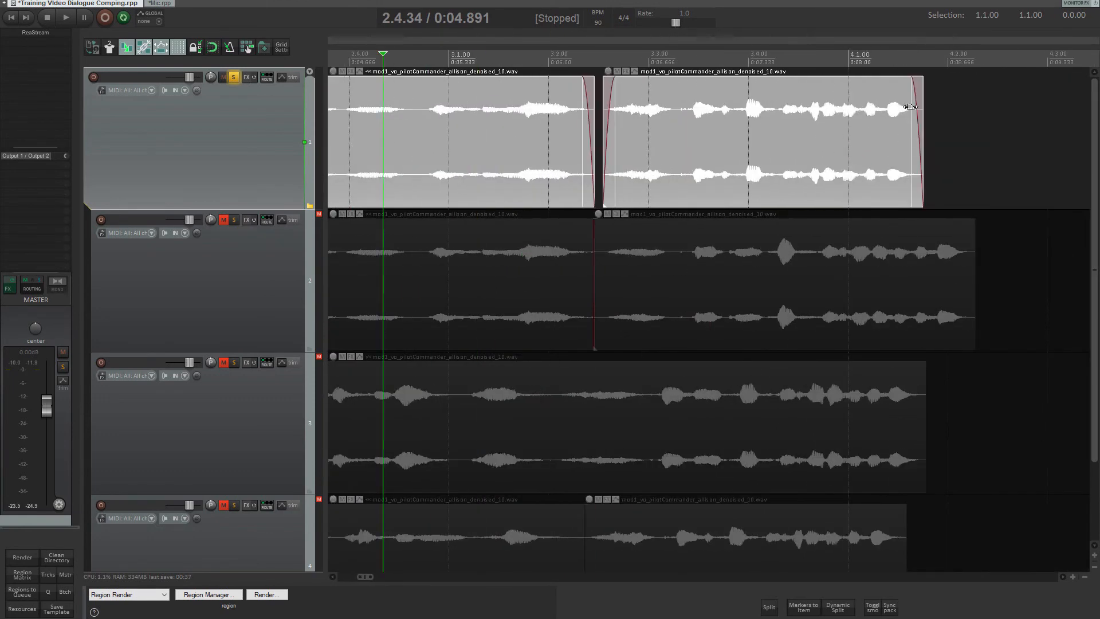
{"action": "scroll", "coordinate": [585, 111], "scroll_direction": "left", "scroll_amount": 4}
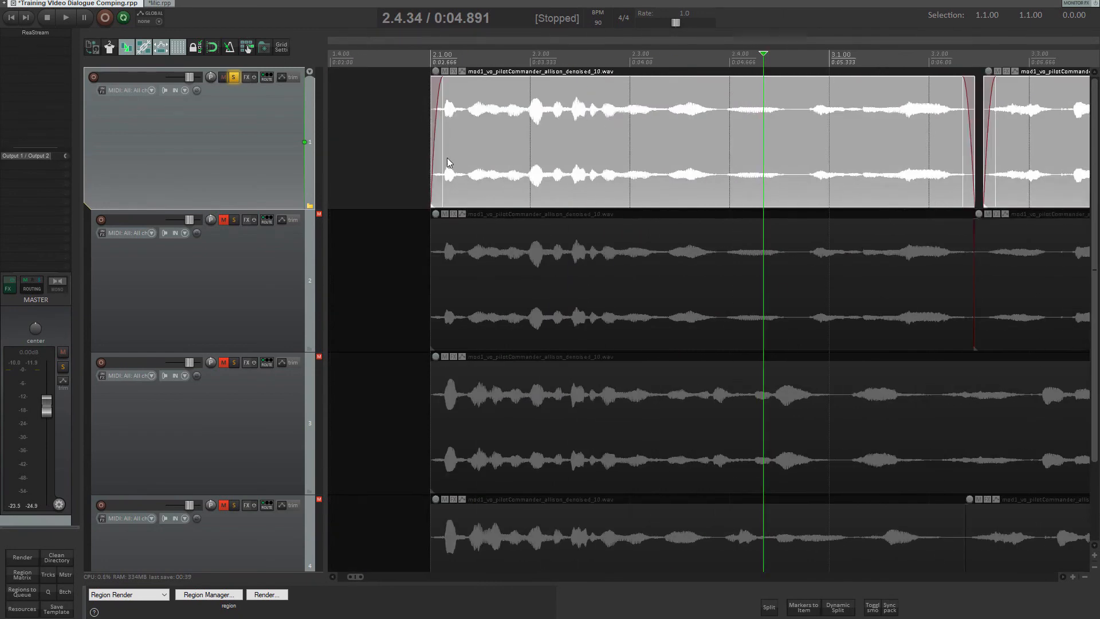
{"action": "left_click_drag", "start_coordinate": [443, 102], "coordinate": [435, 102]}
{"action": "left_click_drag", "start_coordinate": [963, 102], "coordinate": [990, 104]}
{"action": "scroll", "coordinate": [889, 115], "scroll_direction": "right", "scroll_amount": 4}
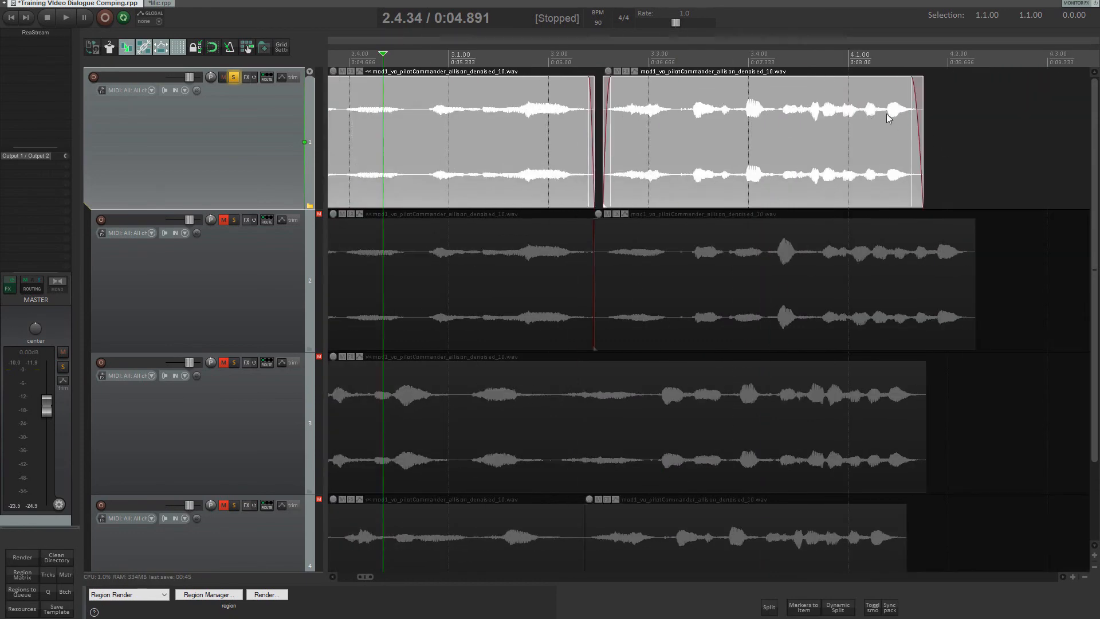
- Undo the comping edits back to the point before any take was copied to parent track 1
{"action": "scroll", "coordinate": [450, 141], "scroll_direction": "down", "scroll_amount": 6}
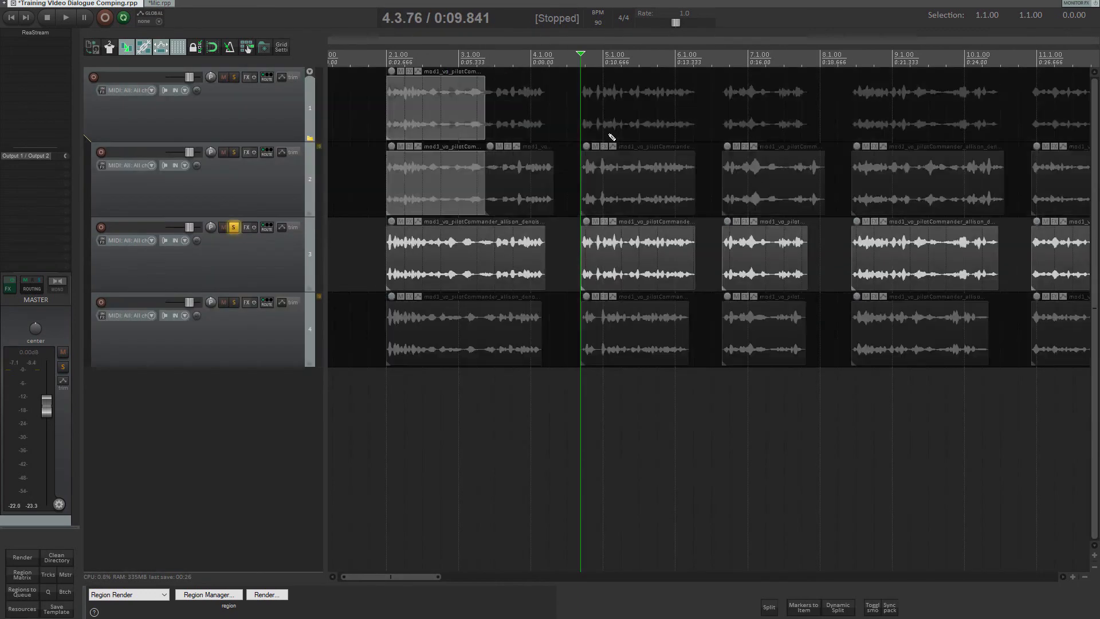
{"action": "key", "text": "ctrl+z"}
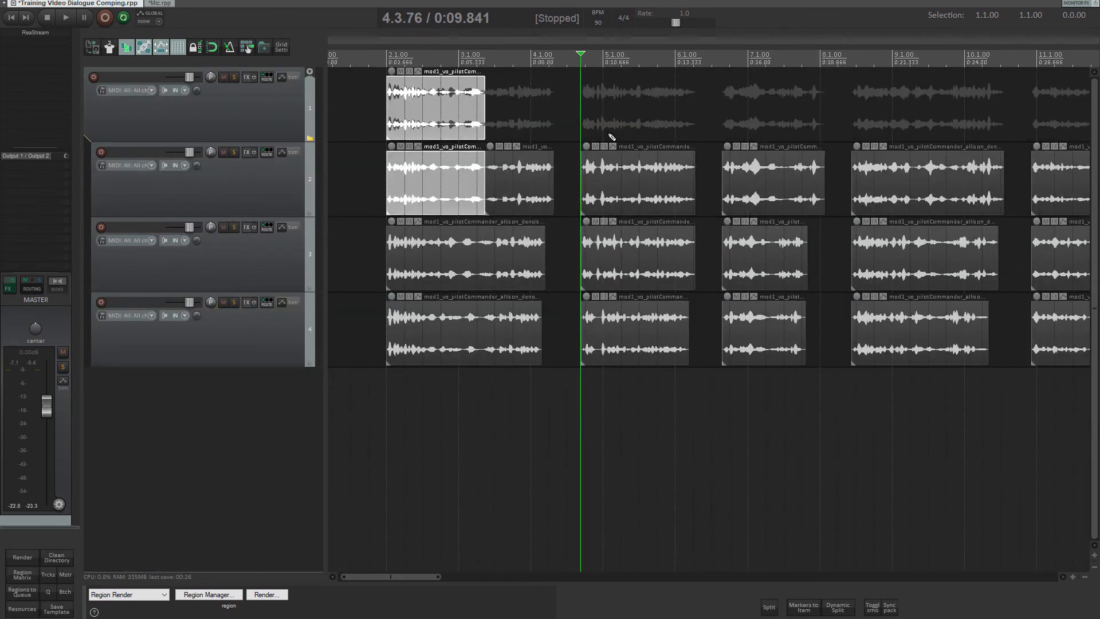
{"action": "key", "text": "ctrl+z"}
{"action": "key", "text": "ctrl+z"}
{"action": "key", "text": "ctrl+z"}
{"action": "key", "text": "ctrl+z"}
{"action": "key", "text": "ctrl+z"}
{"action": "key", "text": "ctrl+z"}
{"action": "key", "text": "ctrl+z"}
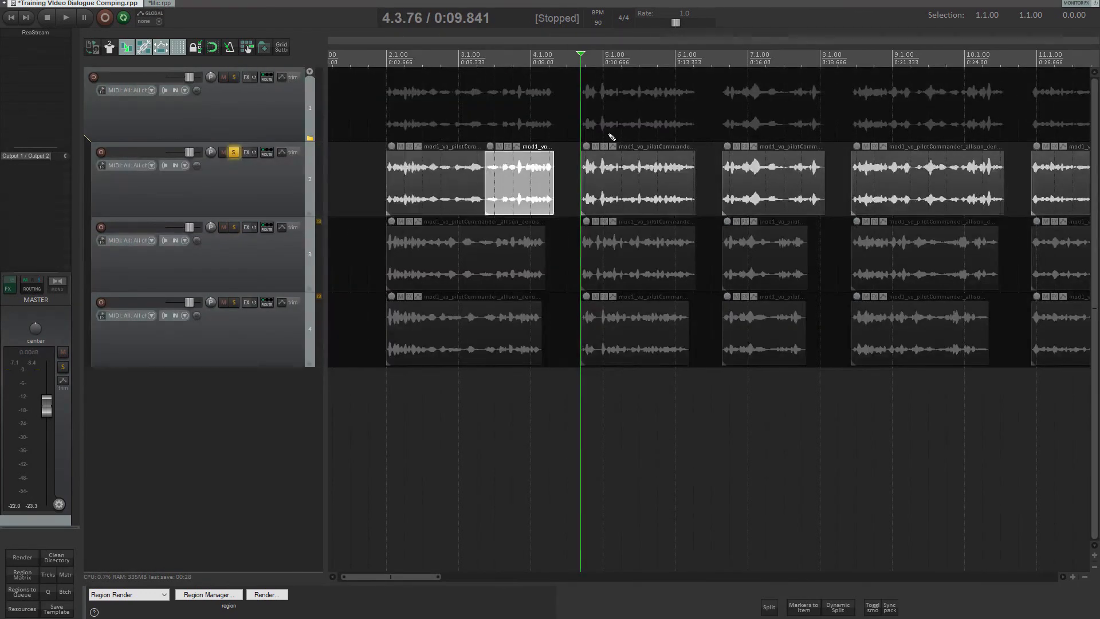
- Select all items on track 2 and create markers named by take source file name with the Speed Comp Item Select custom action
{"action": "scroll", "coordinate": [609, 189], "scroll_direction": "down", "scroll_amount": 8}
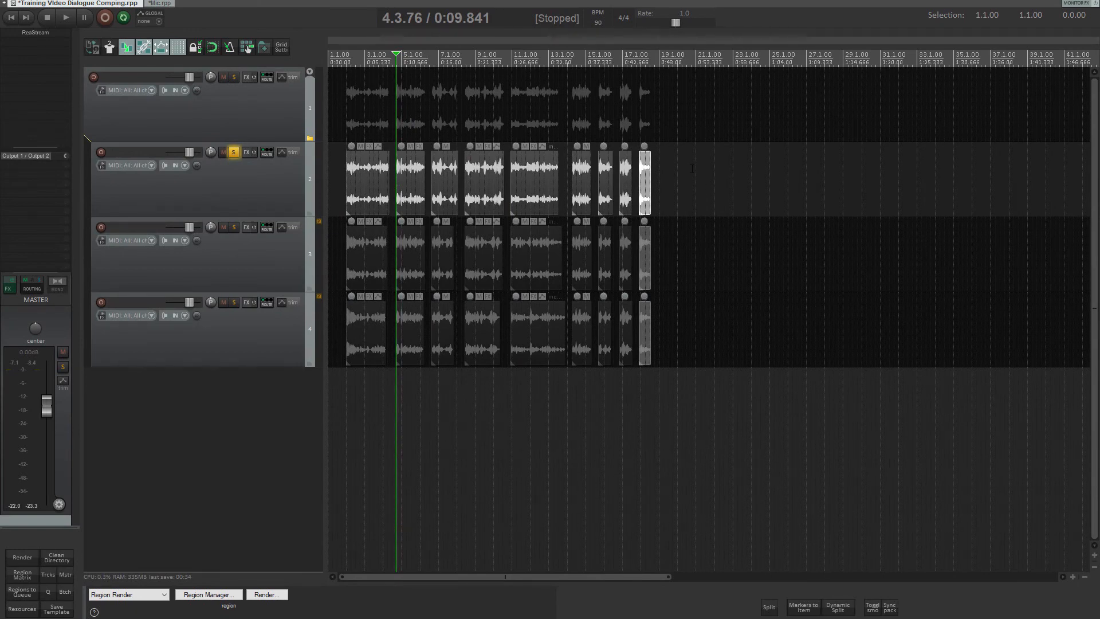
{"action": "left_click_drag", "start_coordinate": [703, 168], "coordinate": [298, 188]}
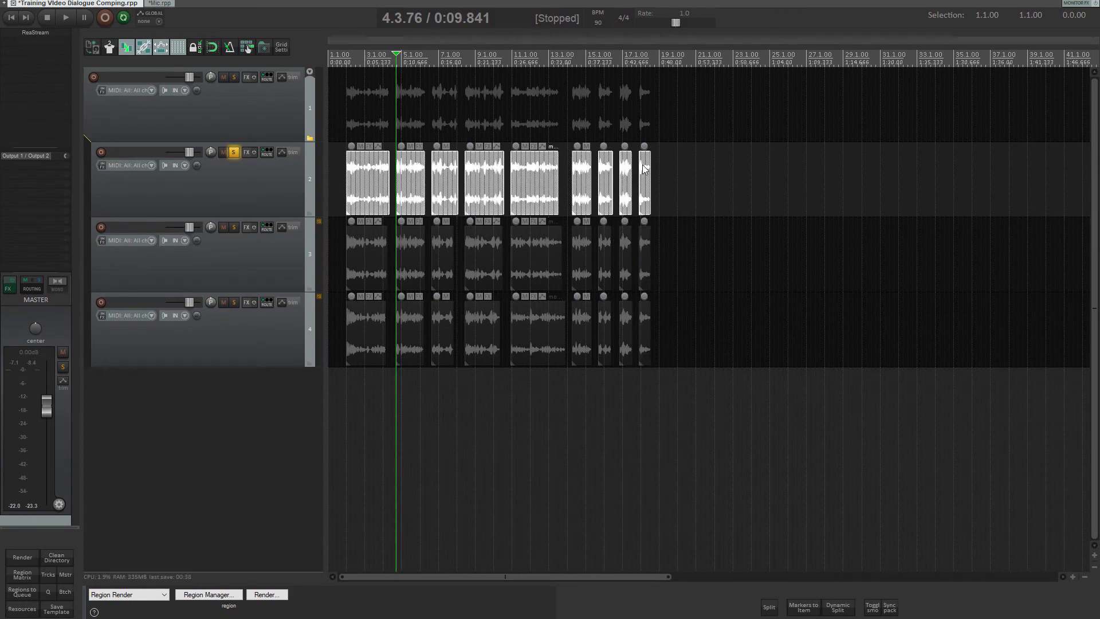
{"action": "scroll", "coordinate": [496, 194], "scroll_direction": "up", "scroll_amount": 2}
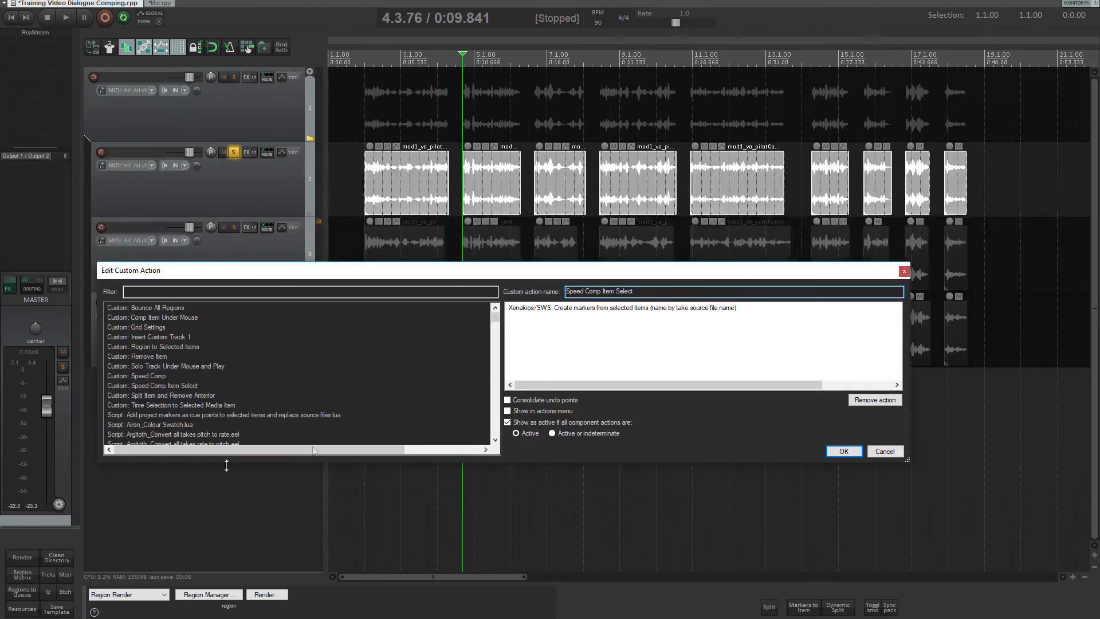
{"action": "left_click", "coordinate": [593, 313]}
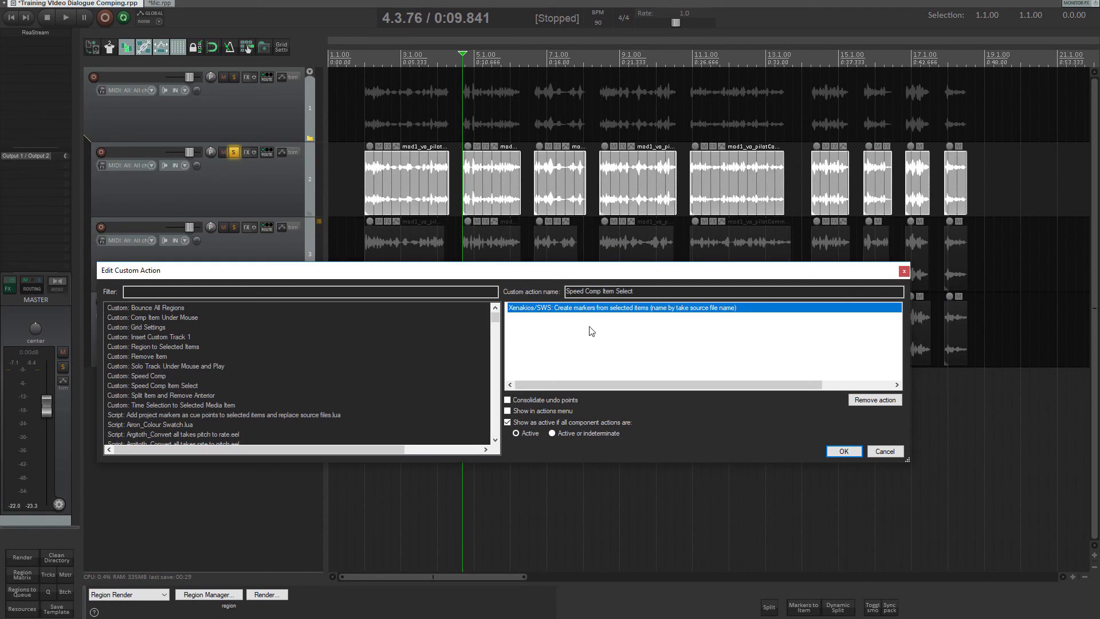
{"action": "left_click", "coordinate": [844, 451]}
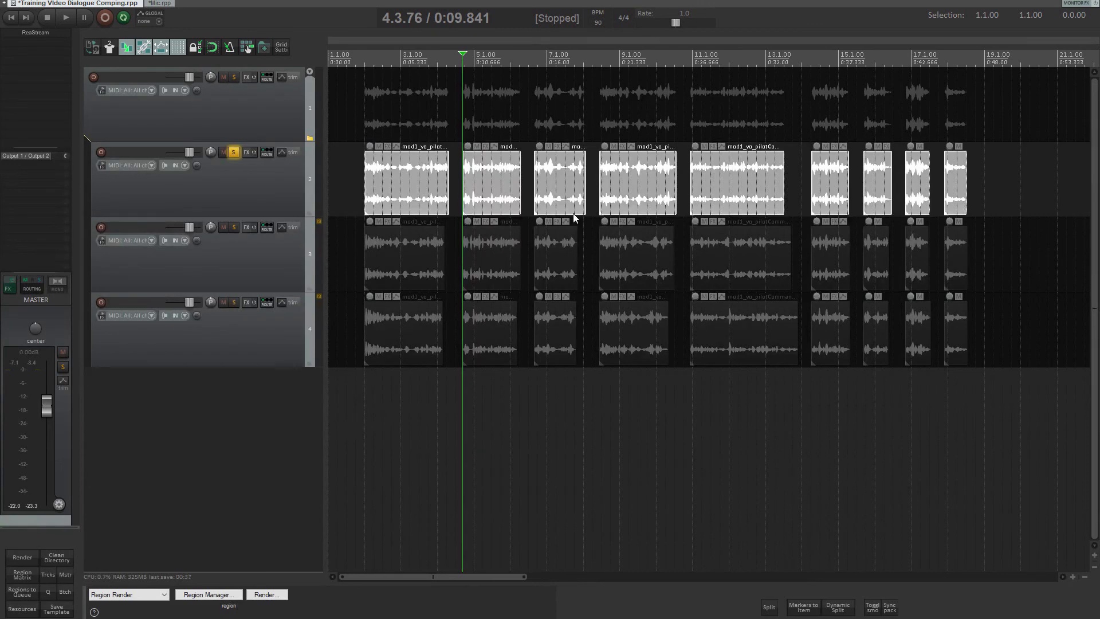
{"action": "key", "text": "shift+m"}
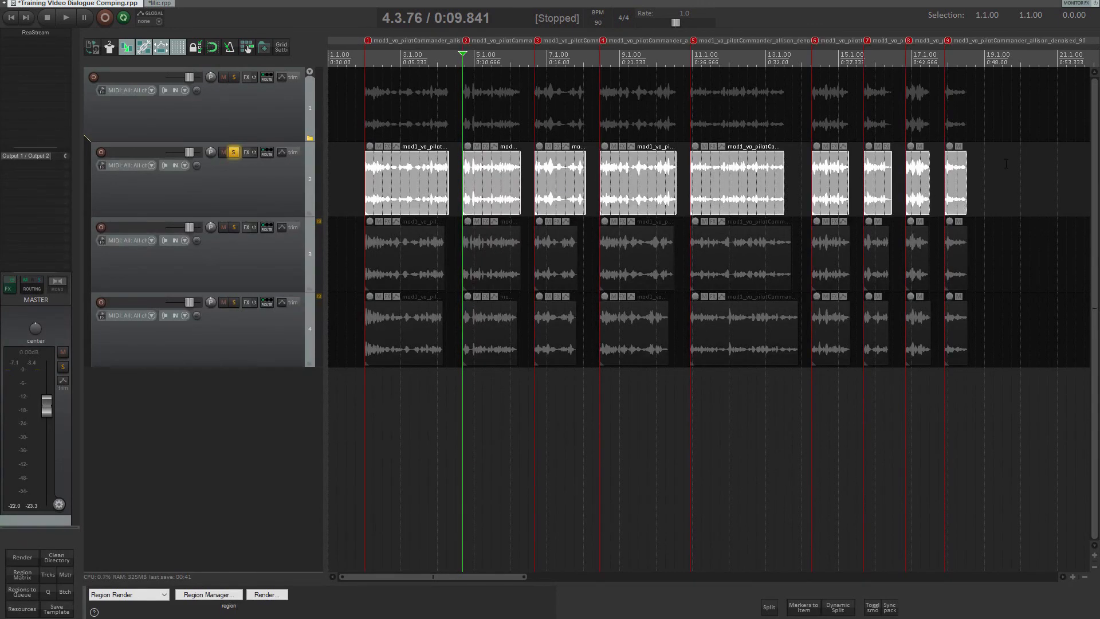
{"action": "scroll", "coordinate": [1024, 179], "scroll_direction": "up", "scroll_amount": 5}
{"action": "scroll", "coordinate": [625, 174], "scroll_direction": "up", "scroll_amount": 3}
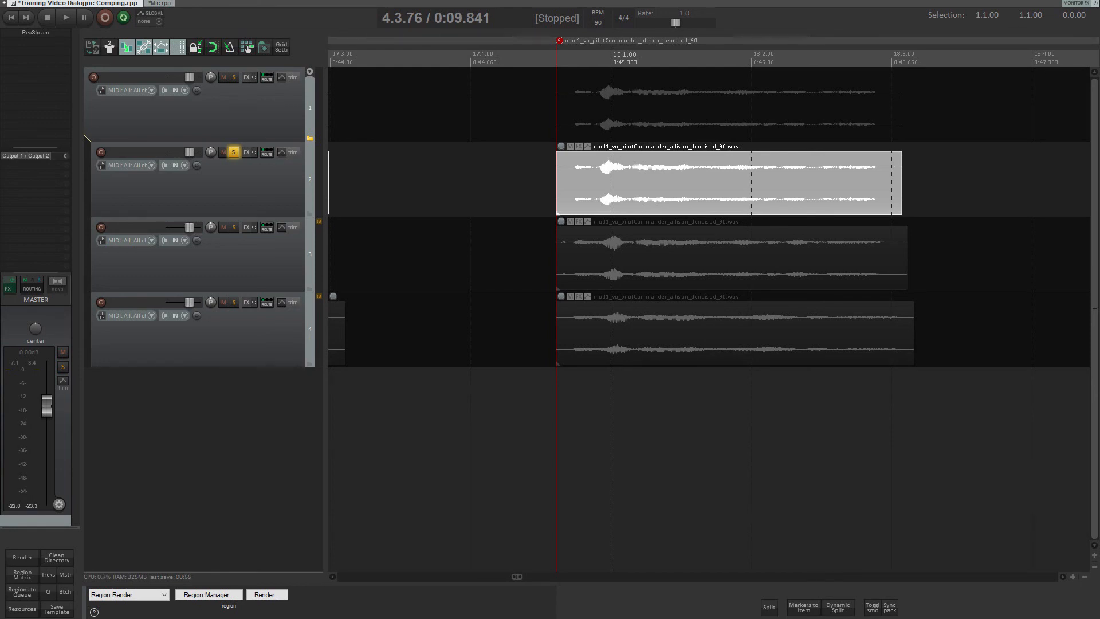
- Open the Region/Marker Manager to list the markers made from the track 2 items
{"action": "left_click", "coordinate": [50, 0]}
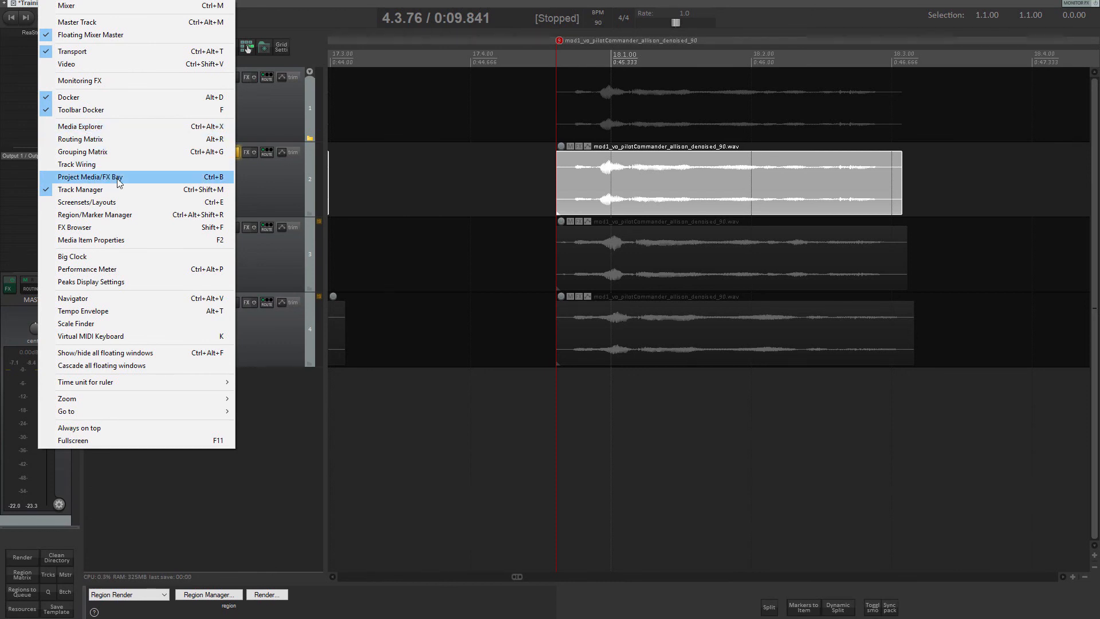
{"action": "left_click", "coordinate": [125, 214]}
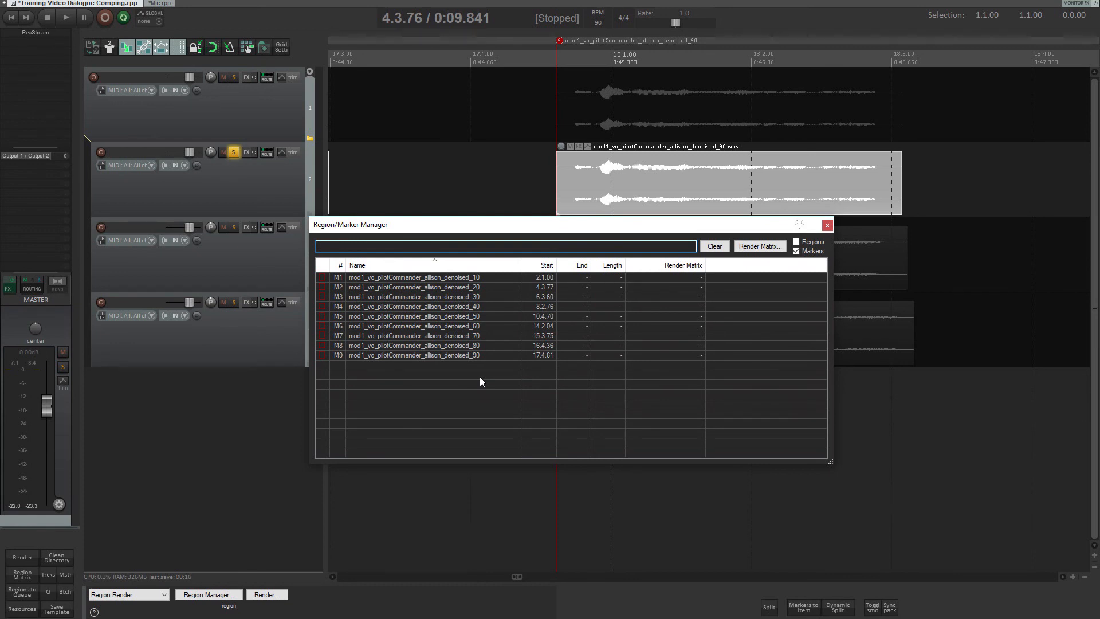
{"action": "scroll", "coordinate": [505, 191], "scroll_direction": "down", "scroll_amount": 5}
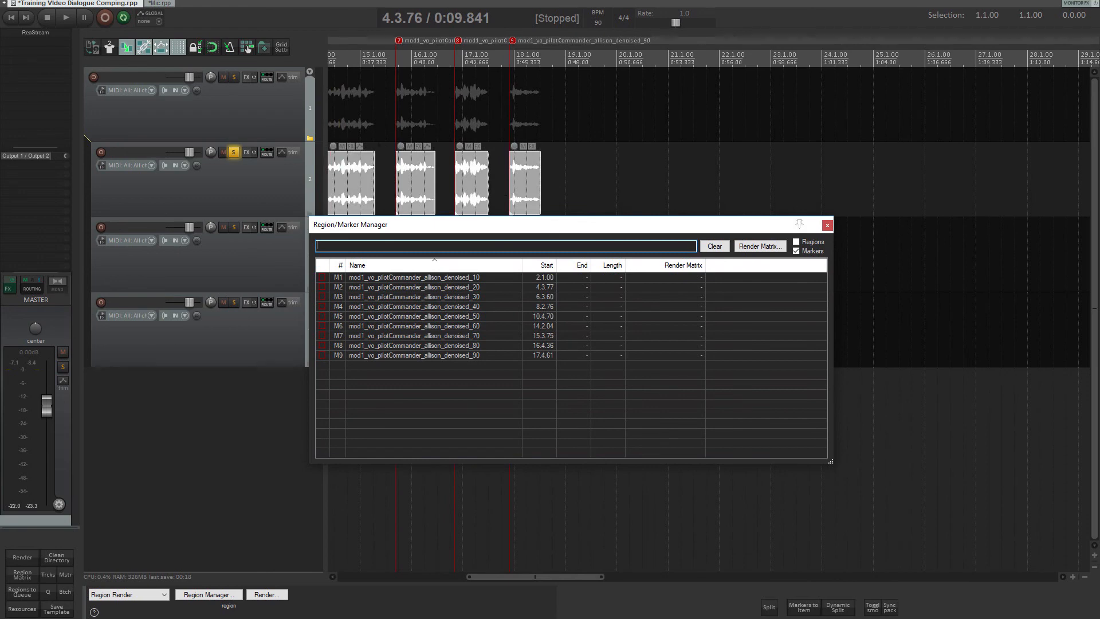
{"action": "scroll", "coordinate": [577, 204], "scroll_direction": "left", "scroll_amount": 5}
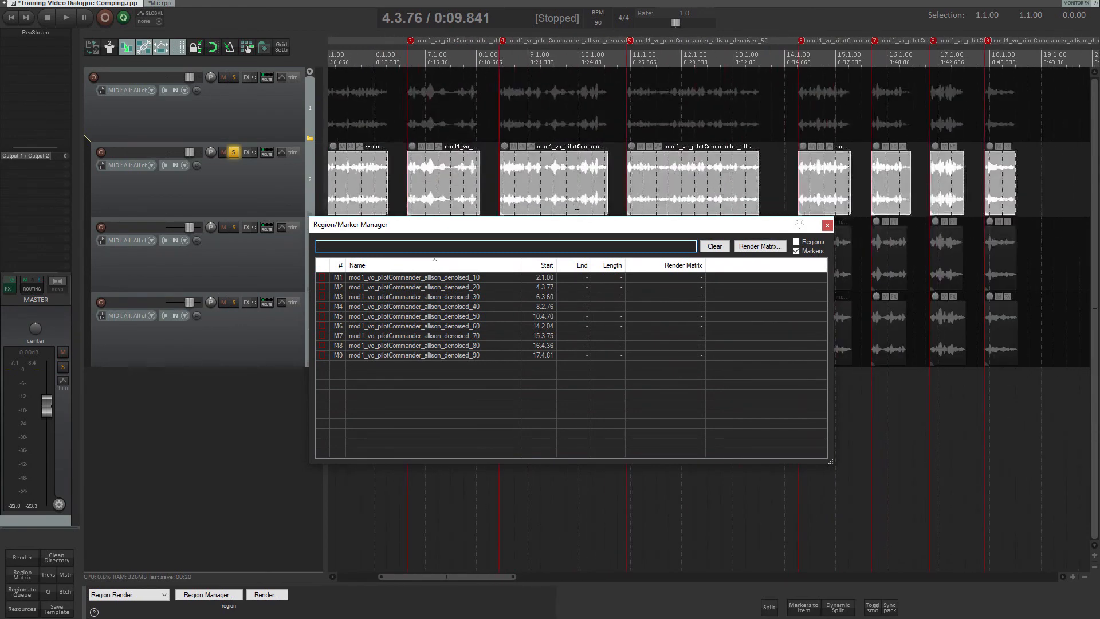
{"action": "scroll", "coordinate": [577, 204], "scroll_direction": "down", "scroll_amount": 3}
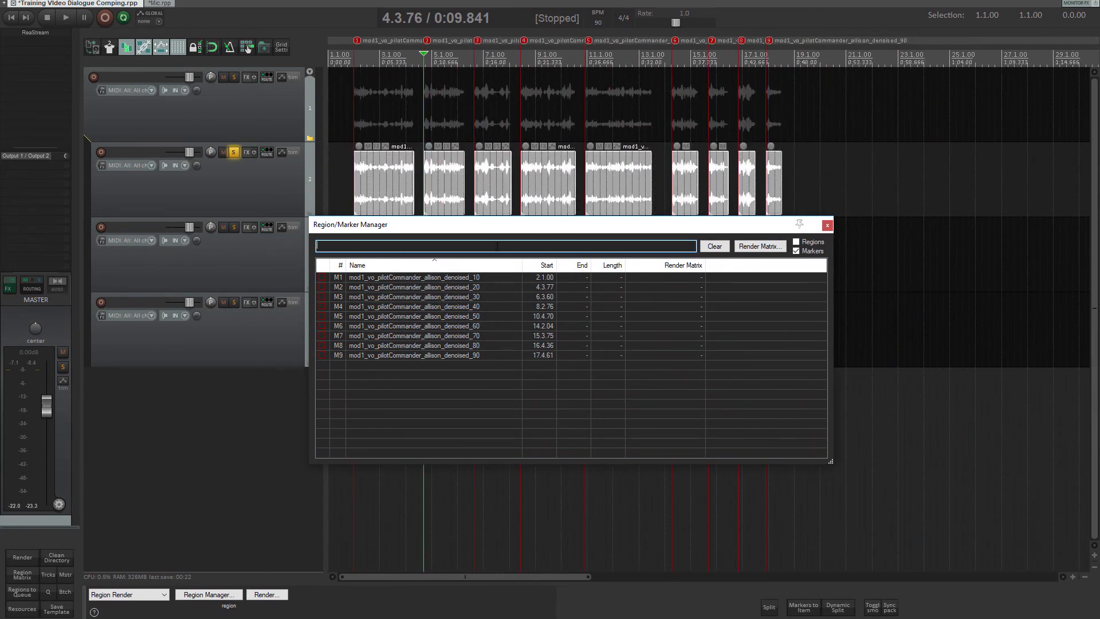
- Filter the markers by 60, play the item at mod1_vo_pilotCommander_allison_denoised_60, and clear the filter
{"action": "type", "text": "60"}
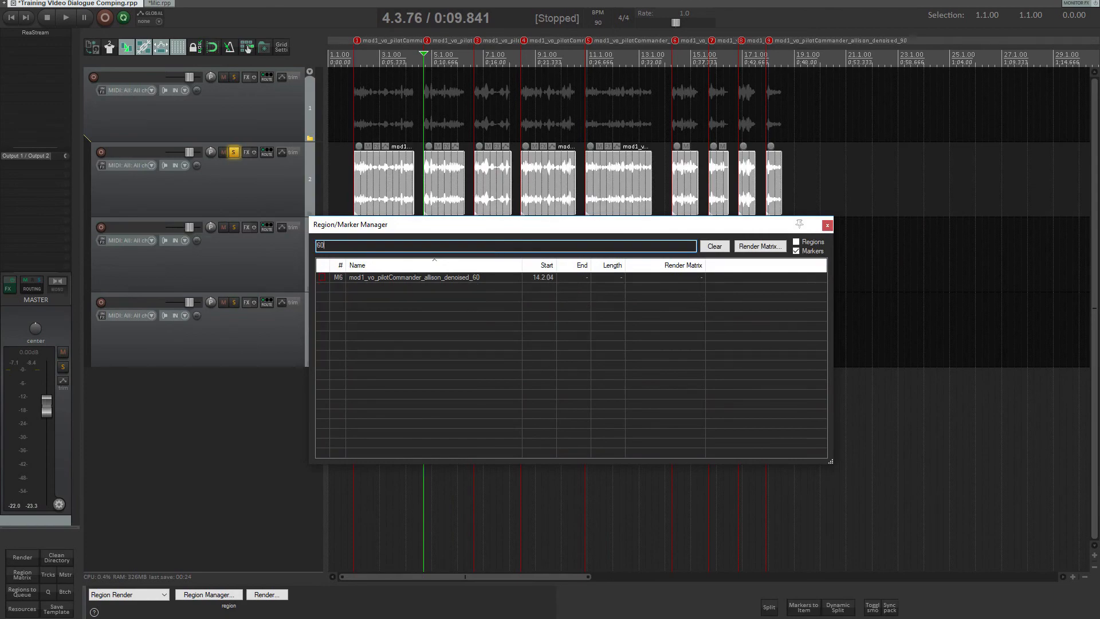
{"action": "left_click", "coordinate": [425, 278]}
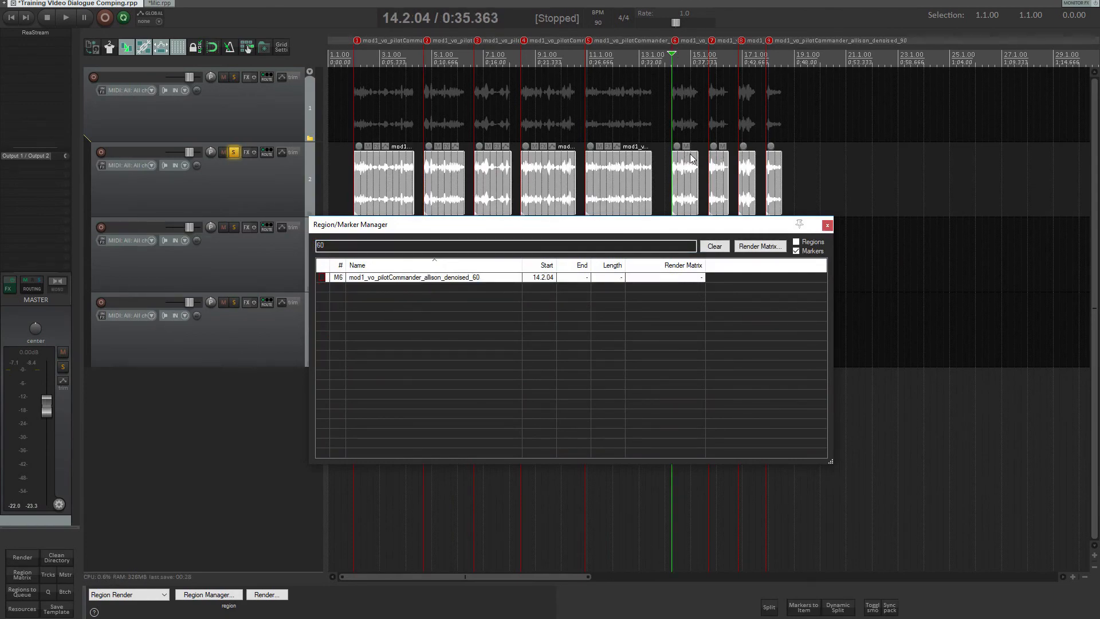
{"action": "scroll", "coordinate": [685, 174], "scroll_direction": "up", "scroll_amount": 5}
{"action": "key", "text": "space"}
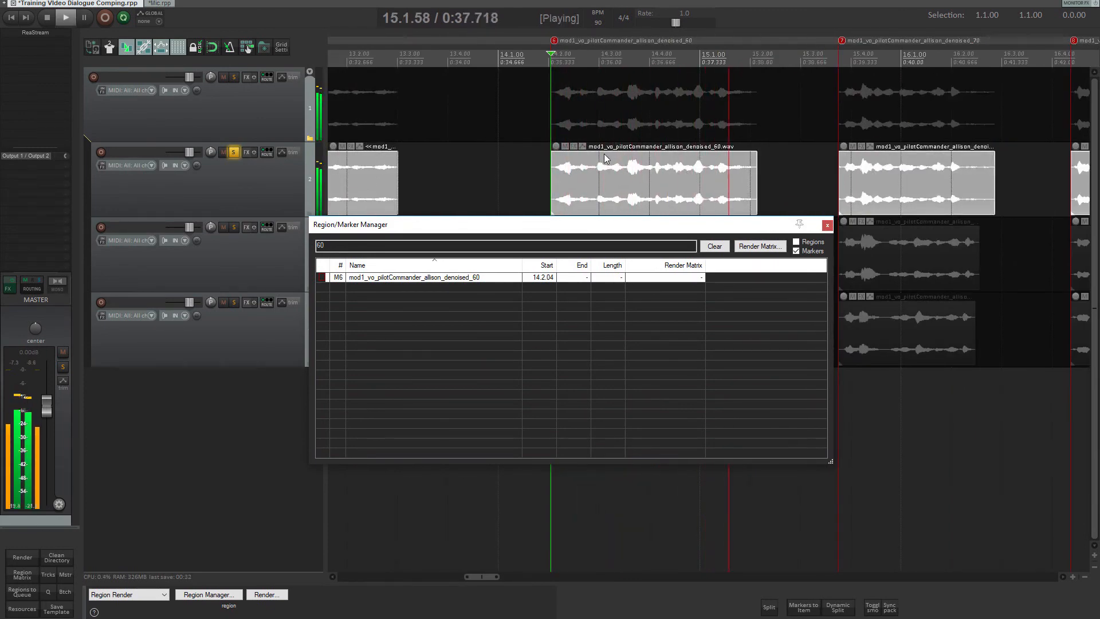
{"action": "key", "text": "space"}
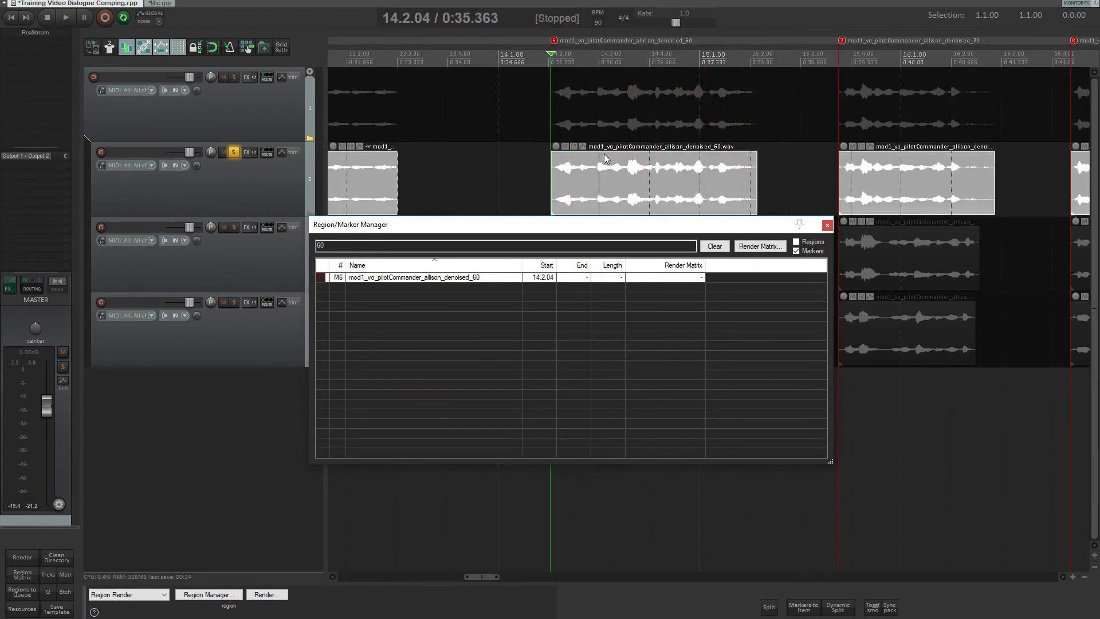
{"action": "left_click", "coordinate": [711, 248]}
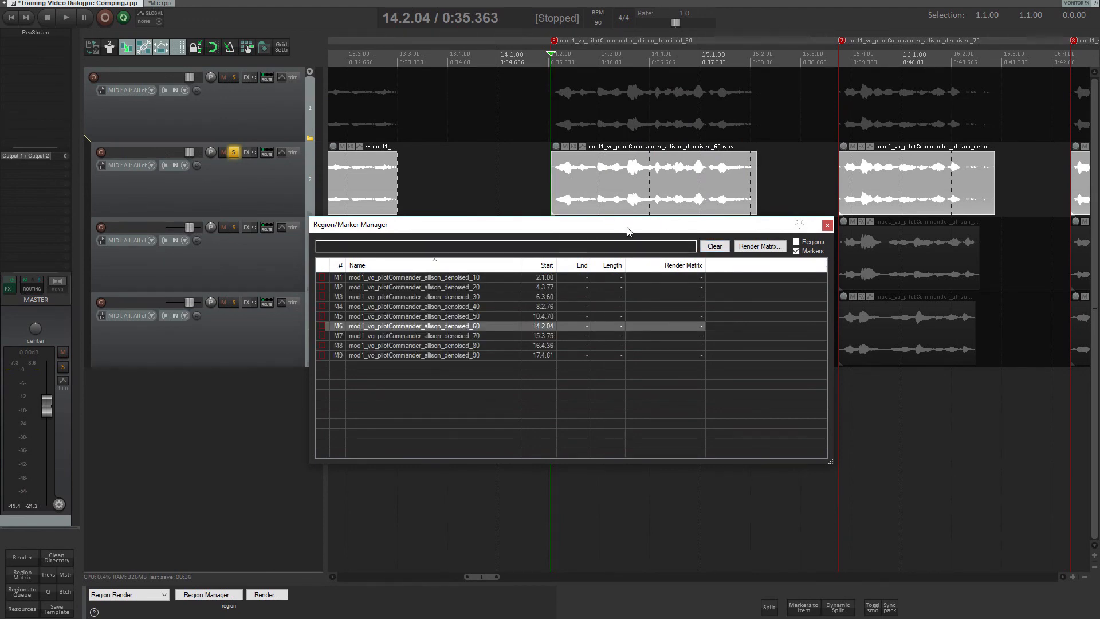